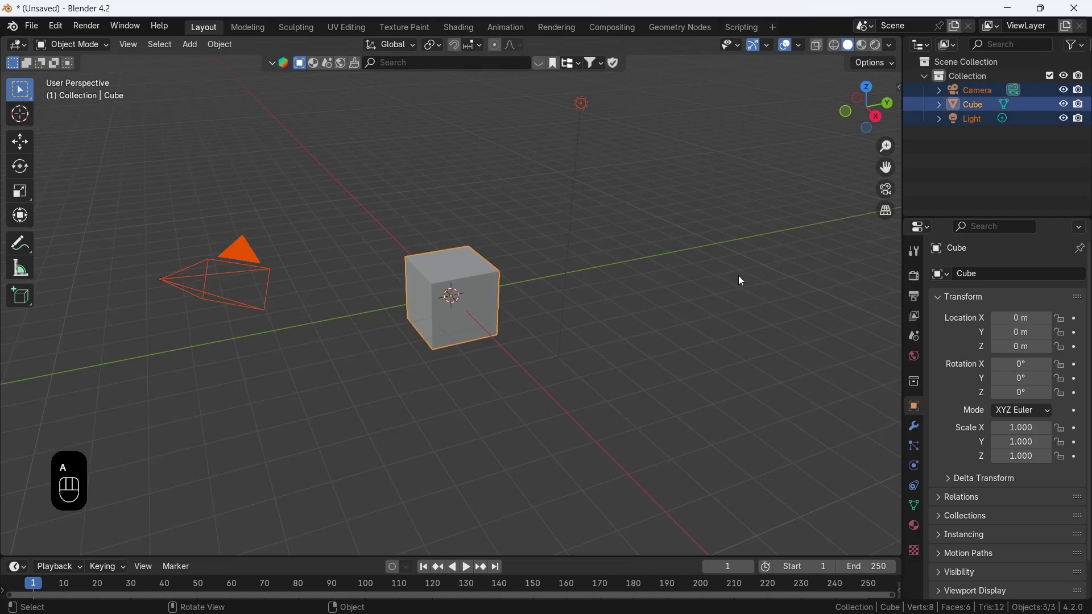
Delete the default camera, cube and light, and add a mesh plane at the world origin
{"action": "key", "text": "x"}
{"action": "left_click", "coordinate": [739, 275]}
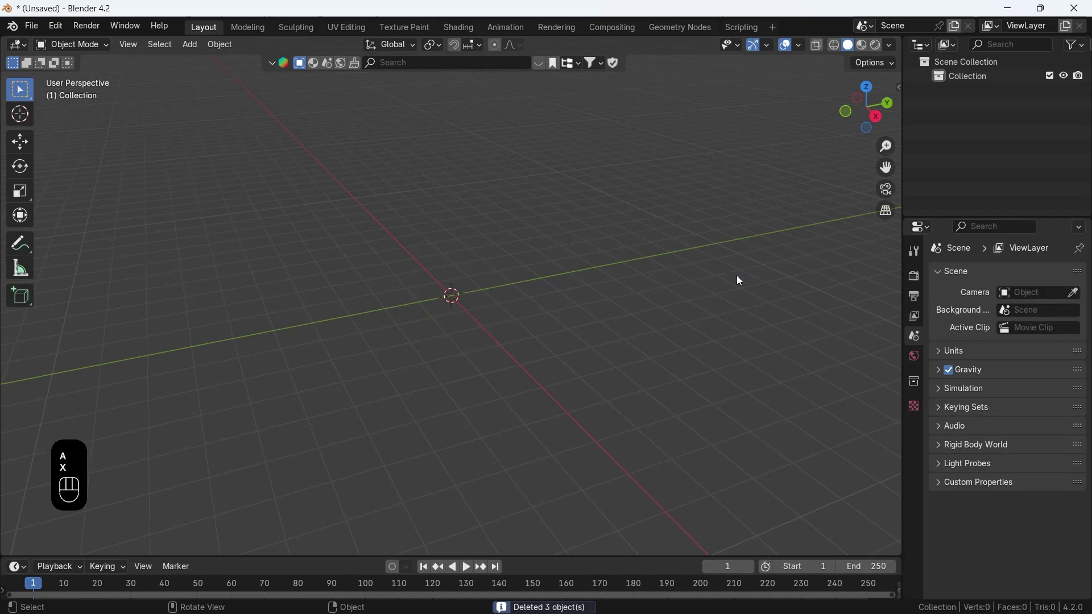
{"action": "key", "text": "shift+a"}
{"action": "mouse_move", "coordinate": [446, 230]}
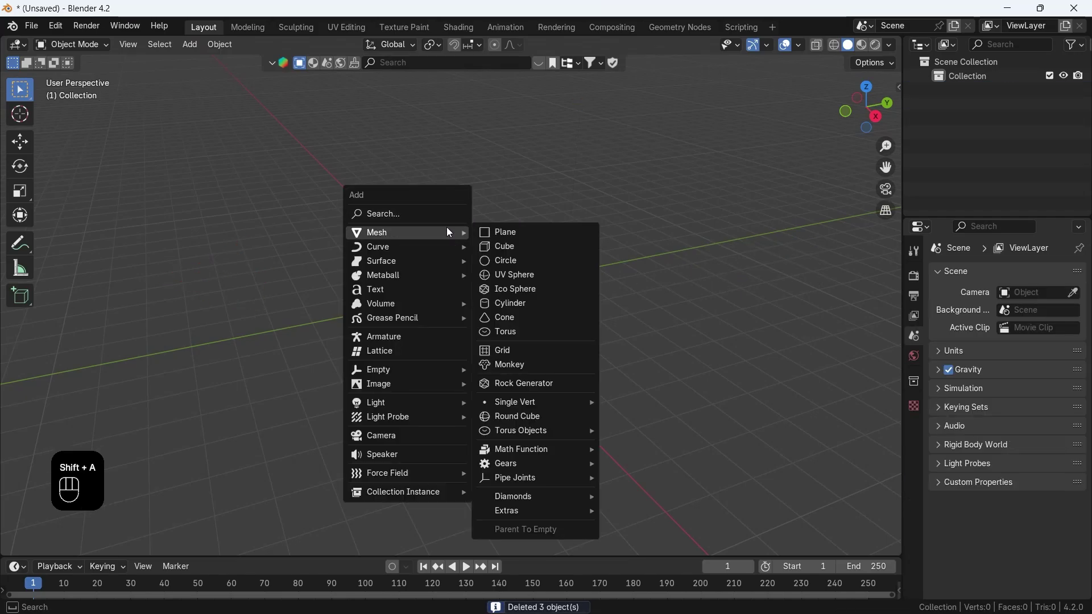
{"action": "left_click", "coordinate": [486, 231]}
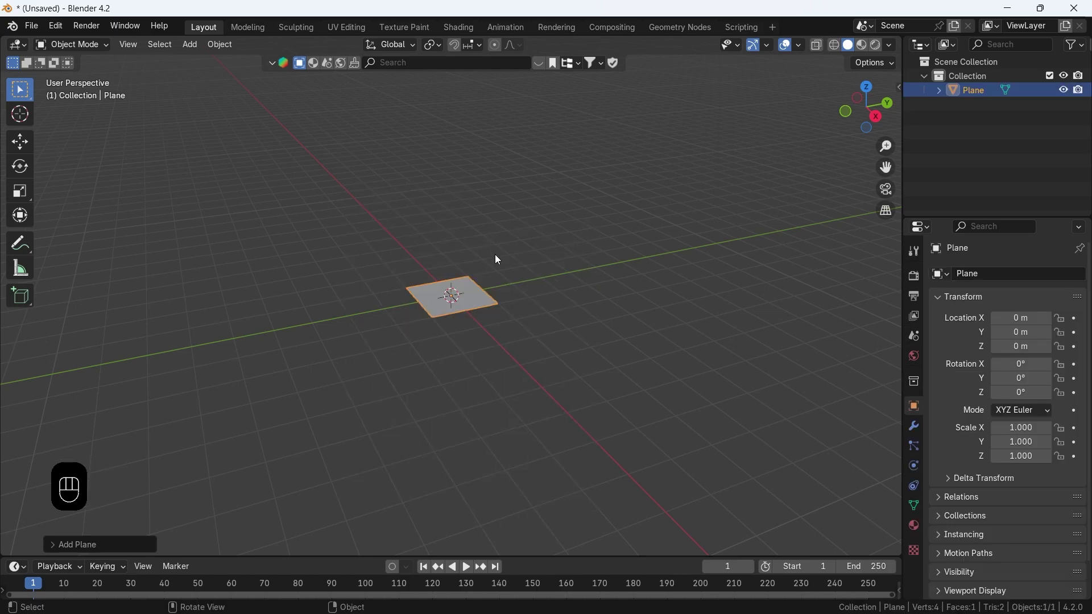
In the top orthographic view, set the plane's dimensions to 6 m in X and 8 m in Y
{"action": "key", "text": "KP_7"}
{"action": "key", "text": "KP_Decimal"}
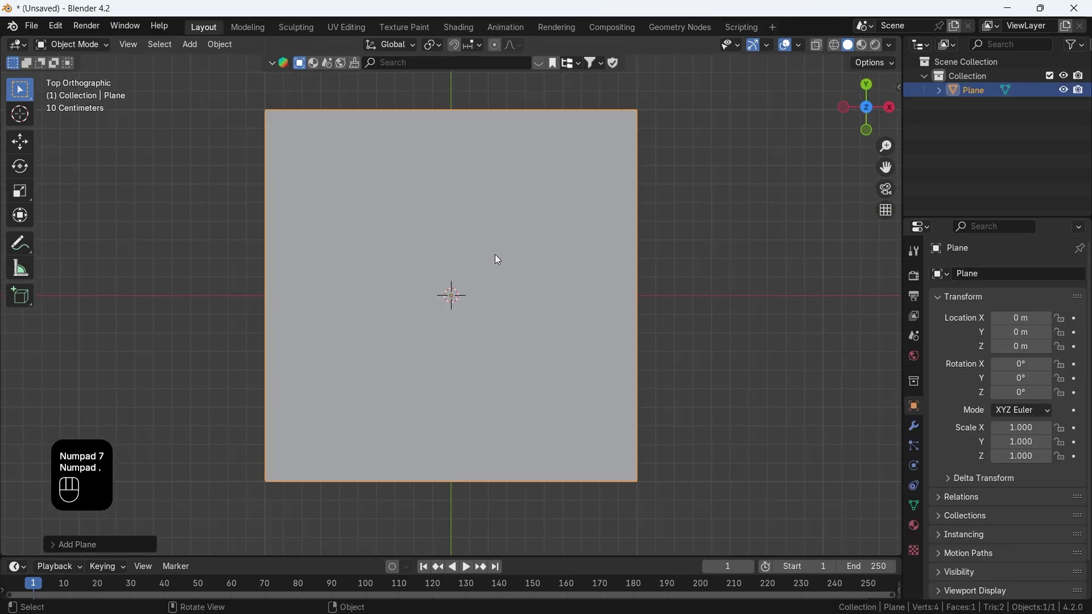
{"action": "scroll", "coordinate": [498, 261], "scroll_direction": "down", "scroll_amount": 4}
{"action": "key", "text": "n"}
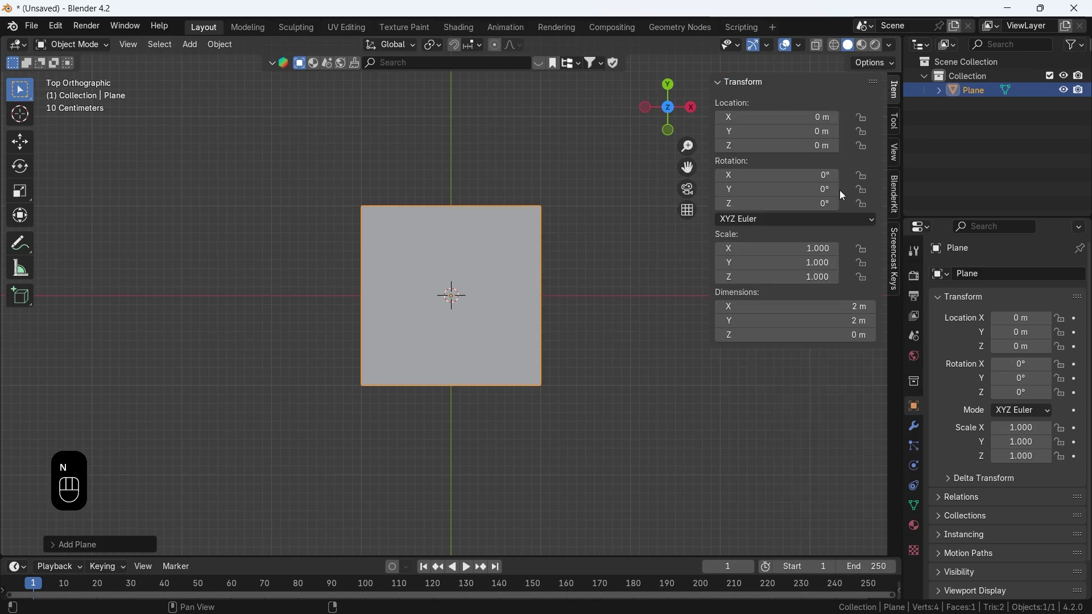
{"action": "left_click", "coordinate": [823, 305]}
{"action": "type", "text": "6"}
{"action": "key", "text": "Return"}
{"action": "double_click", "coordinate": [824, 321]}
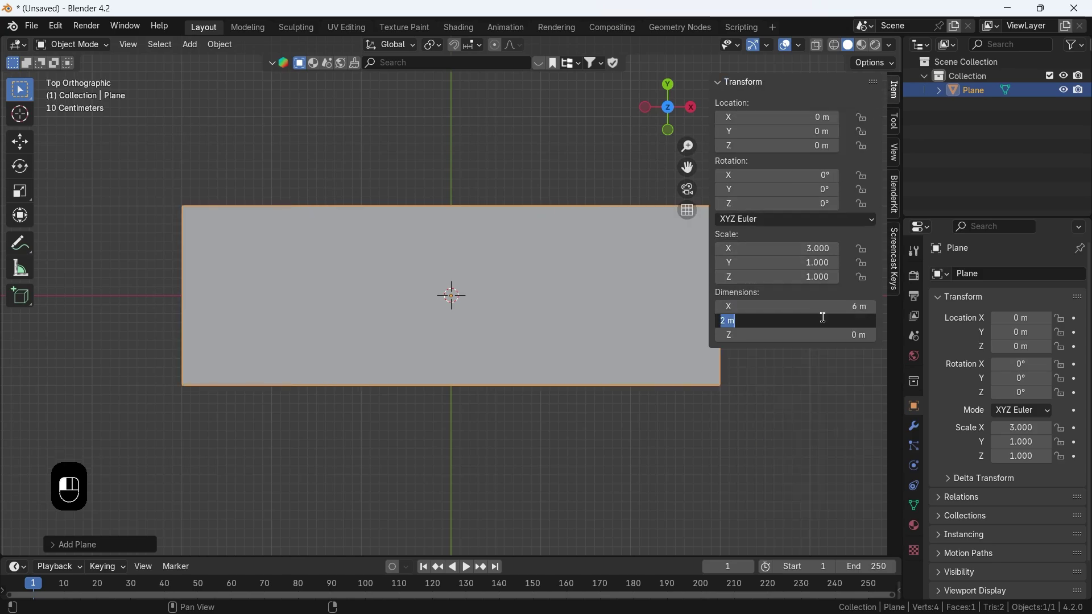
{"action": "type", "text": "8"}
{"action": "key", "text": "Return"}
{"action": "scroll", "coordinate": [502, 309], "scroll_direction": "down", "scroll_amount": 3}
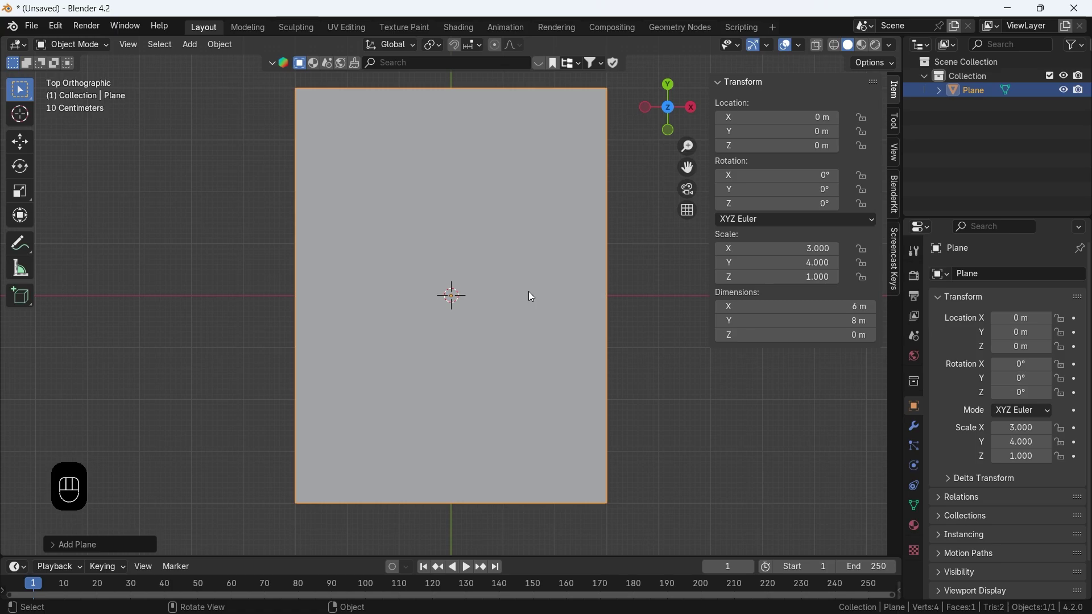
Hide the transform sidebar and enable the wireframe overlay in the viewport
{"action": "key", "text": "n"}
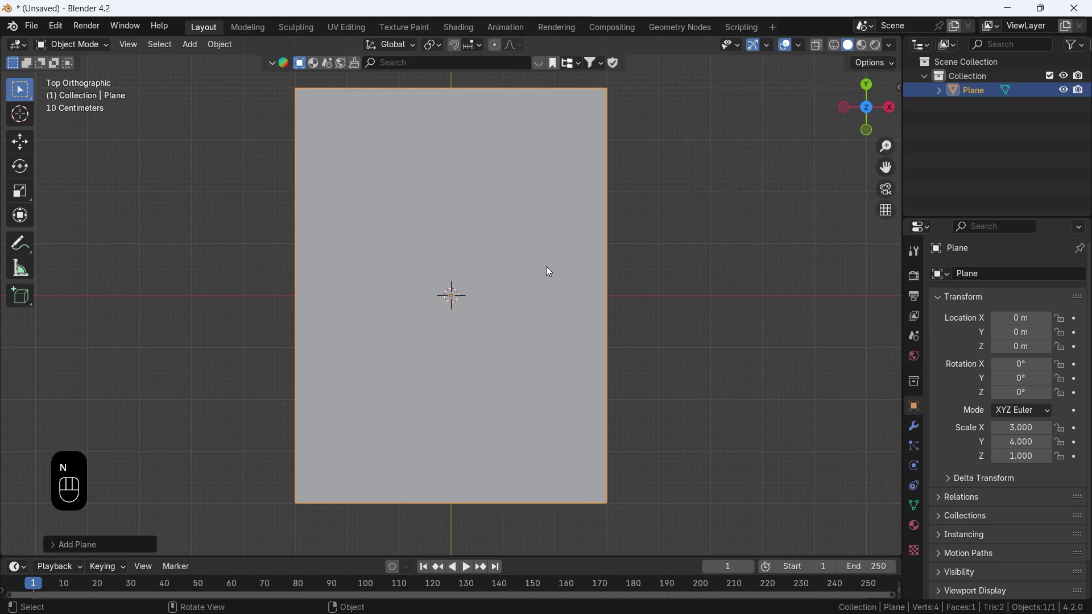
{"action": "left_click", "coordinate": [799, 45]}
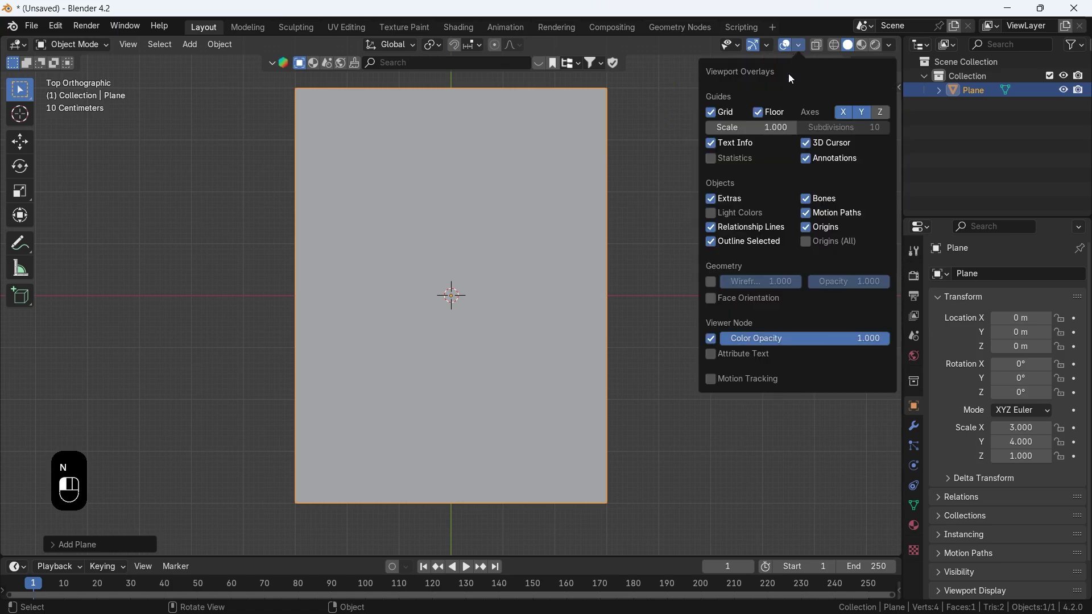
{"action": "left_click", "coordinate": [712, 283]}
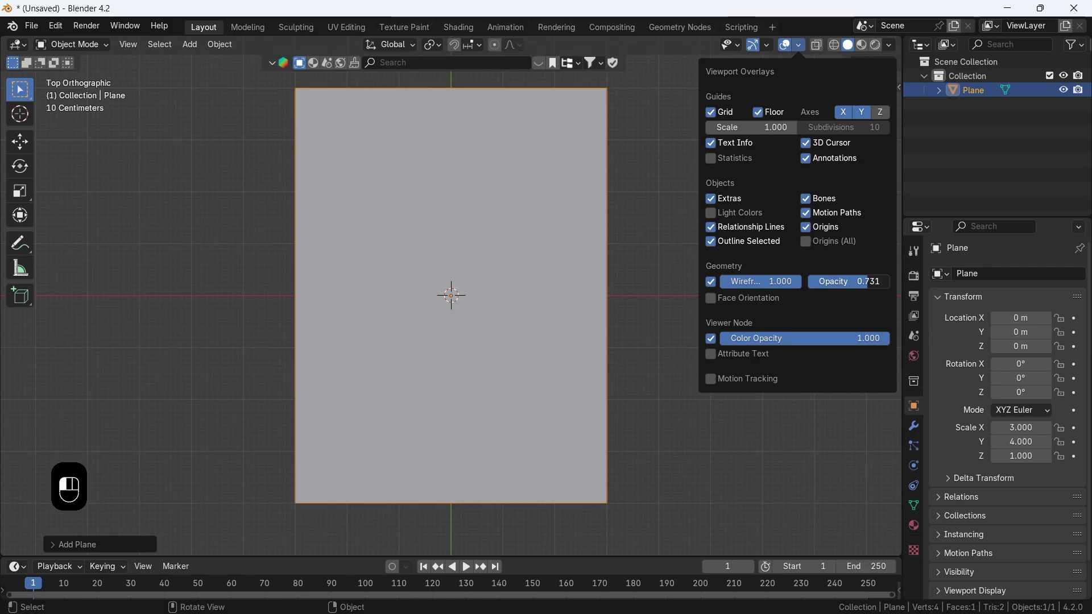
In Edit Mode, add 8 evenly spaced horizontal loop cuts across the plane
{"action": "key", "text": "Tab"}
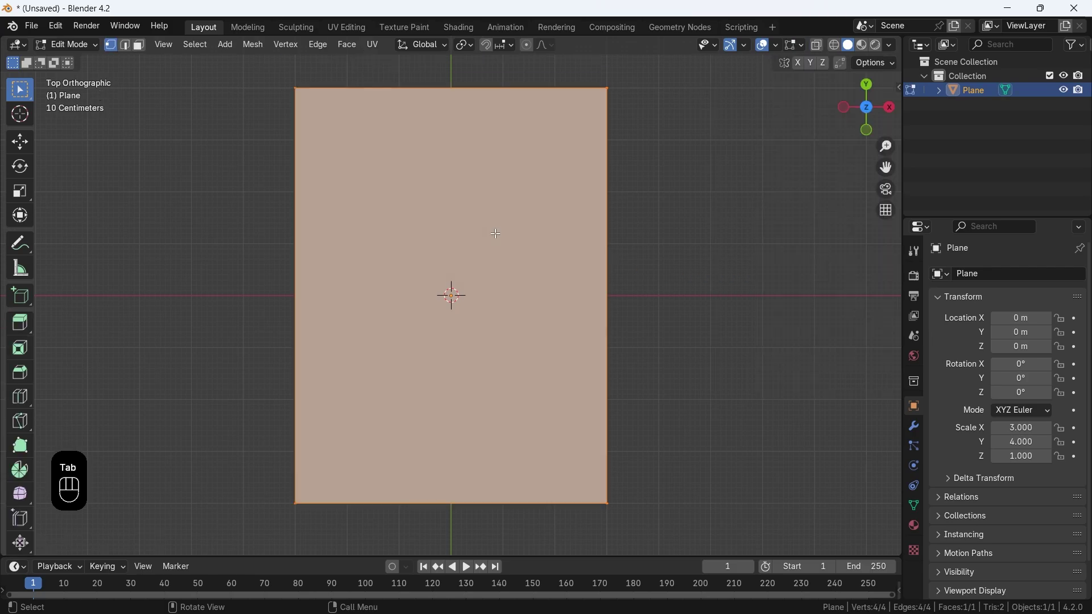
{"action": "key", "text": "ctrl+r"}
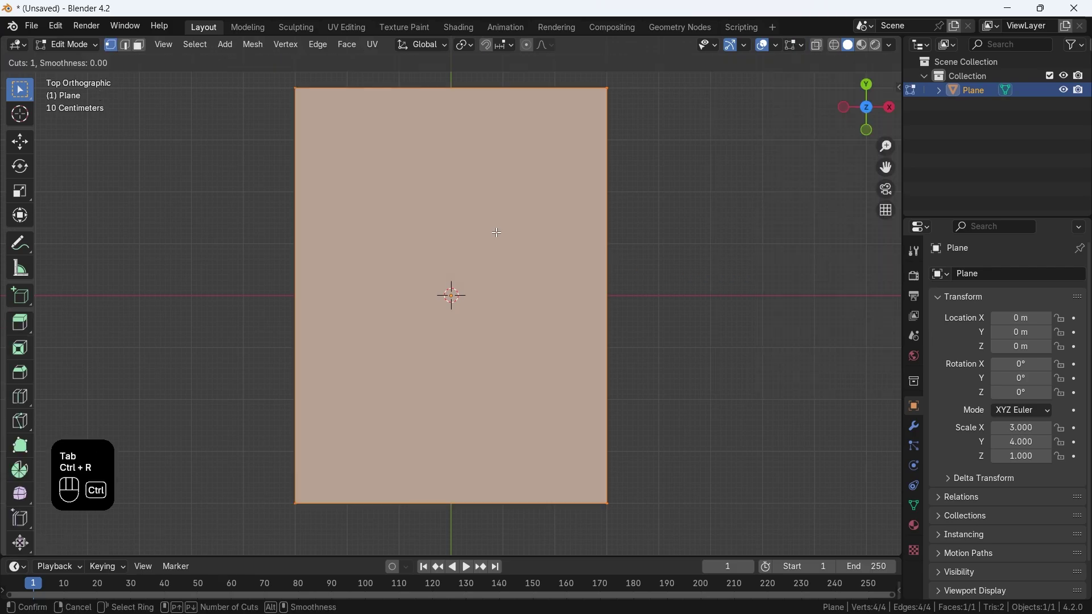
{"action": "left_click", "coordinate": [603, 276]}
{"action": "left_click", "coordinate": [602, 276]}
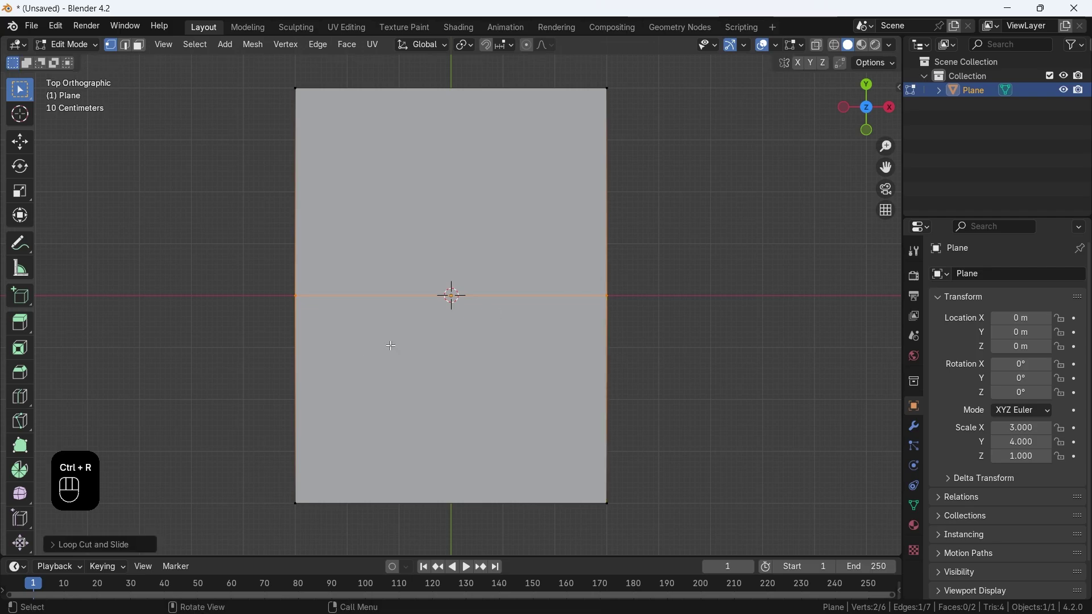
{"action": "left_click", "coordinate": [191, 422]}
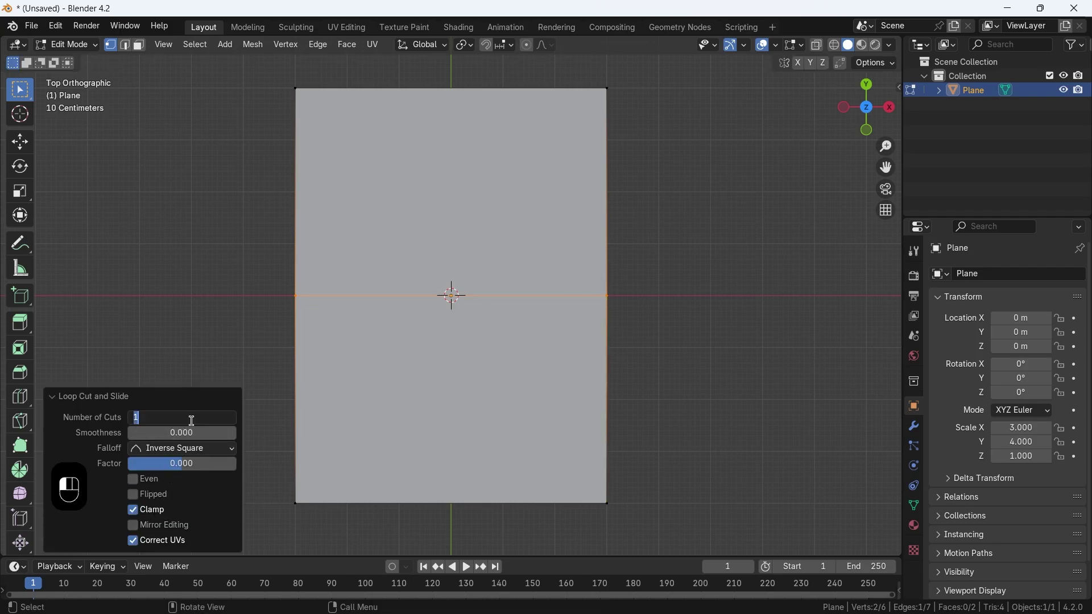
{"action": "type", "text": "8"}
{"action": "key", "text": "Return"}
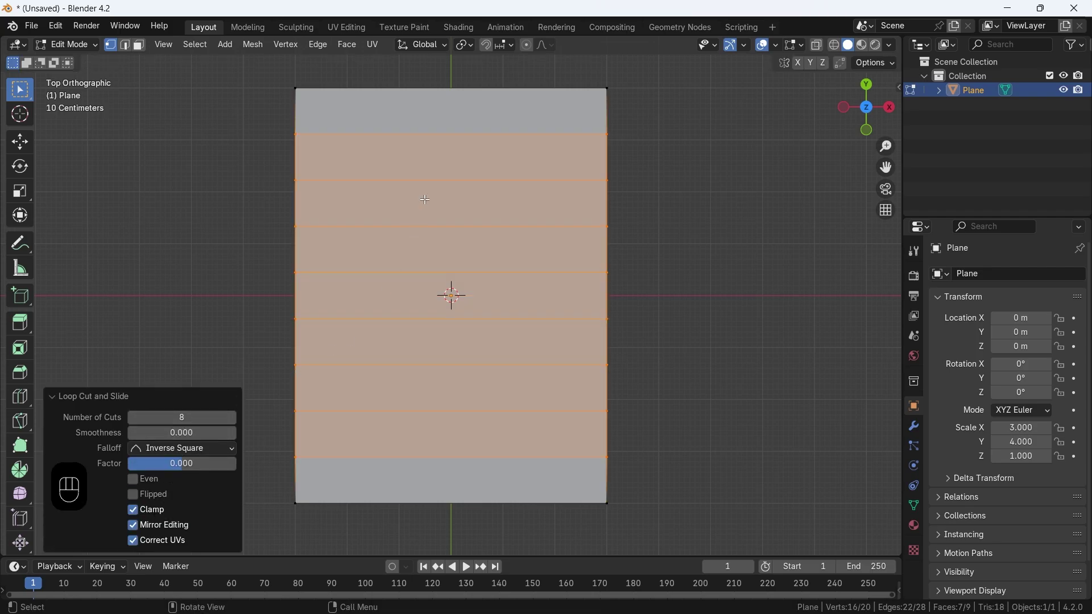
Add 5 evenly spaced vertical loop cuts to the plane without sliding them
{"action": "key", "text": "ctrl+r"}
{"action": "left_click", "coordinate": [441, 192]}
{"action": "right_click", "coordinate": [413, 220]}
{"action": "left_click", "coordinate": [179, 417]}
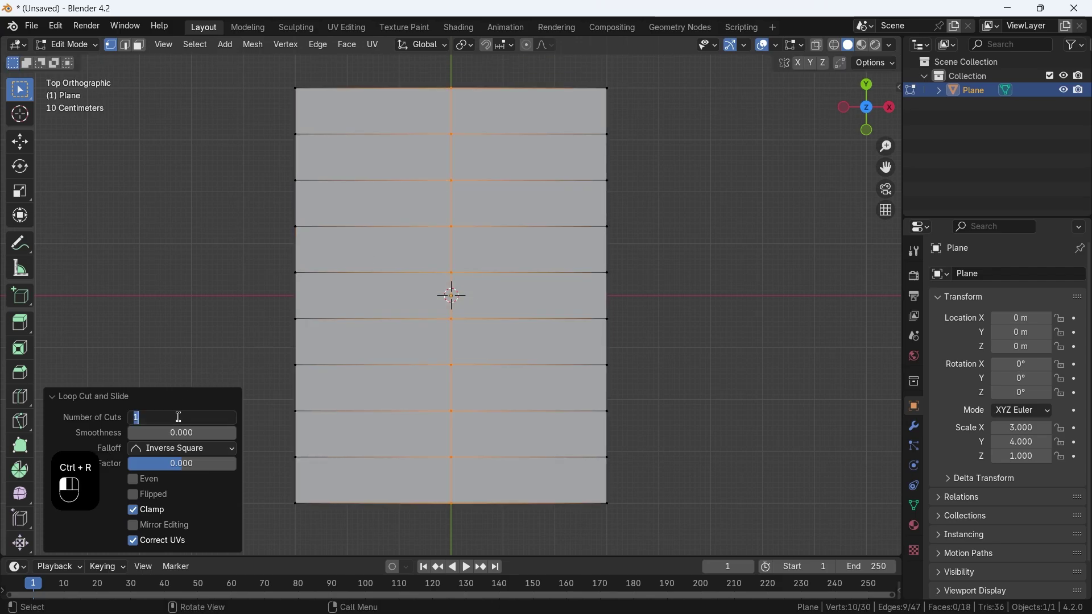
{"action": "type", "text": "6"}
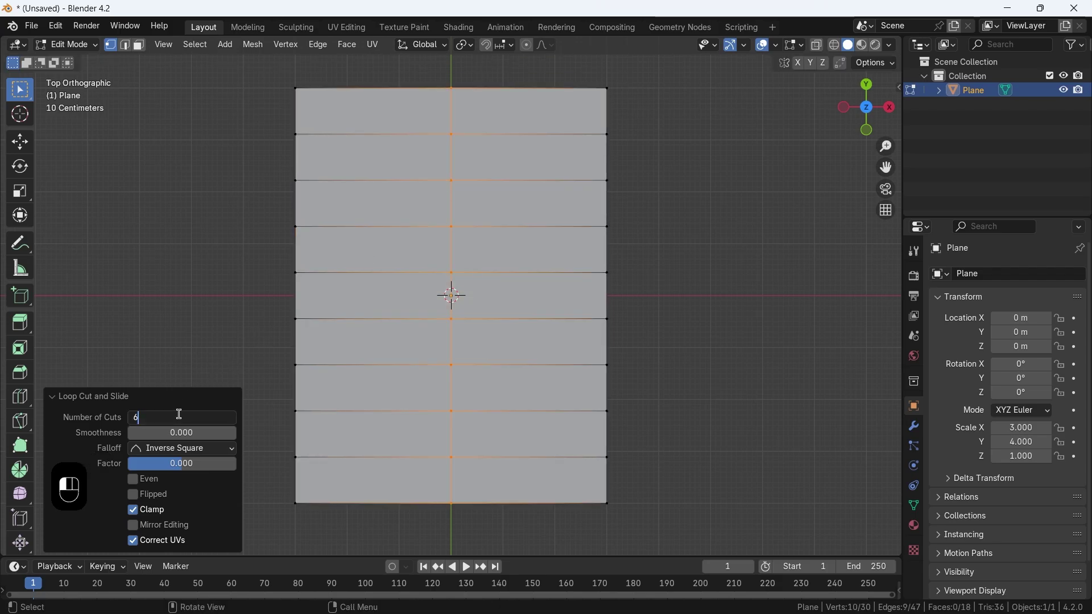
{"action": "left_click_drag", "start_coordinate": [180, 414], "coordinate": [121, 419]}
{"action": "type", "text": "5"}
{"action": "key", "text": "Return"}
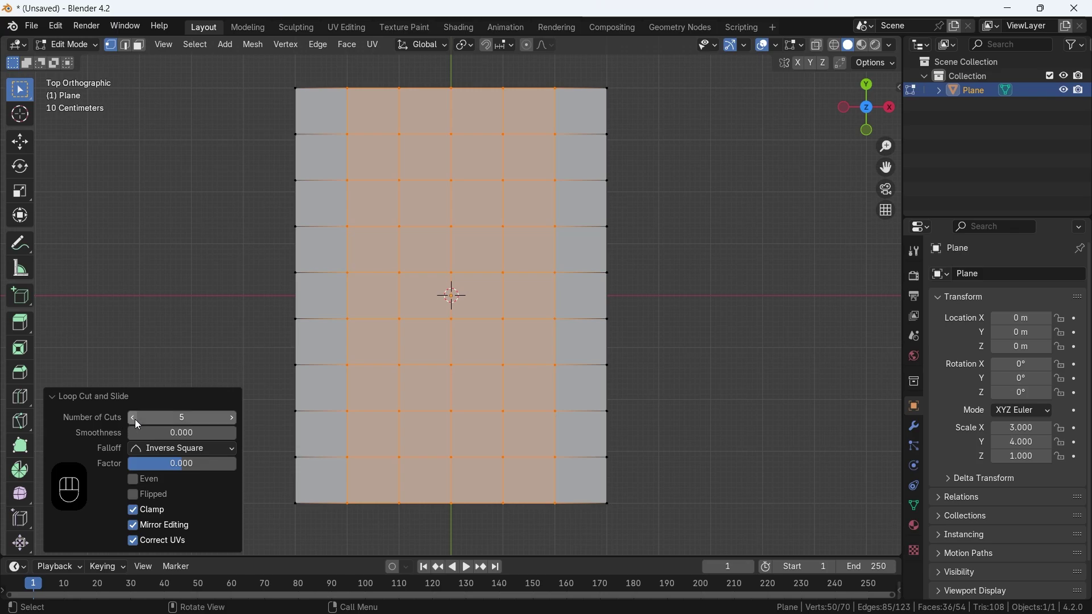
Inset the block of four middle faces just above the plane's origin by about 0.067 m
{"action": "left_click", "coordinate": [490, 198]}
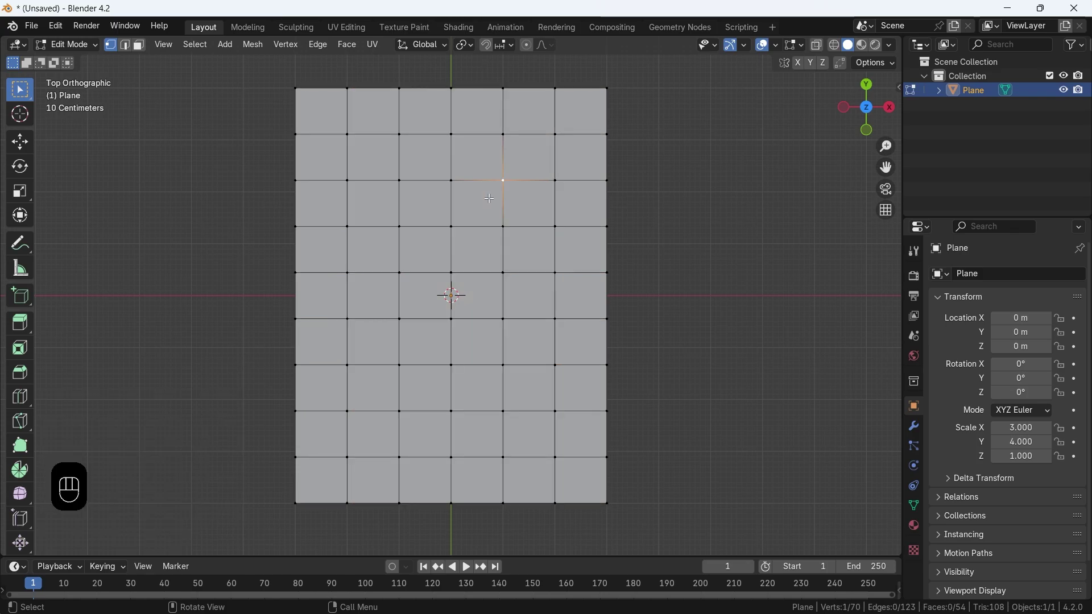
{"action": "key", "text": "3"}
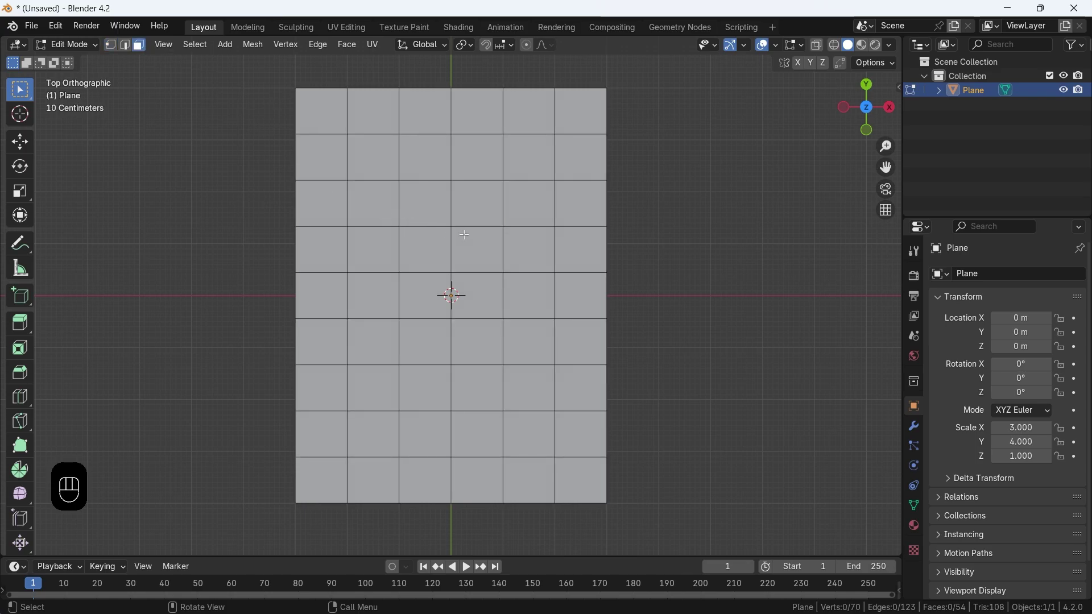
{"action": "left_click_drag", "start_coordinate": [404, 185], "coordinate": [474, 257]}
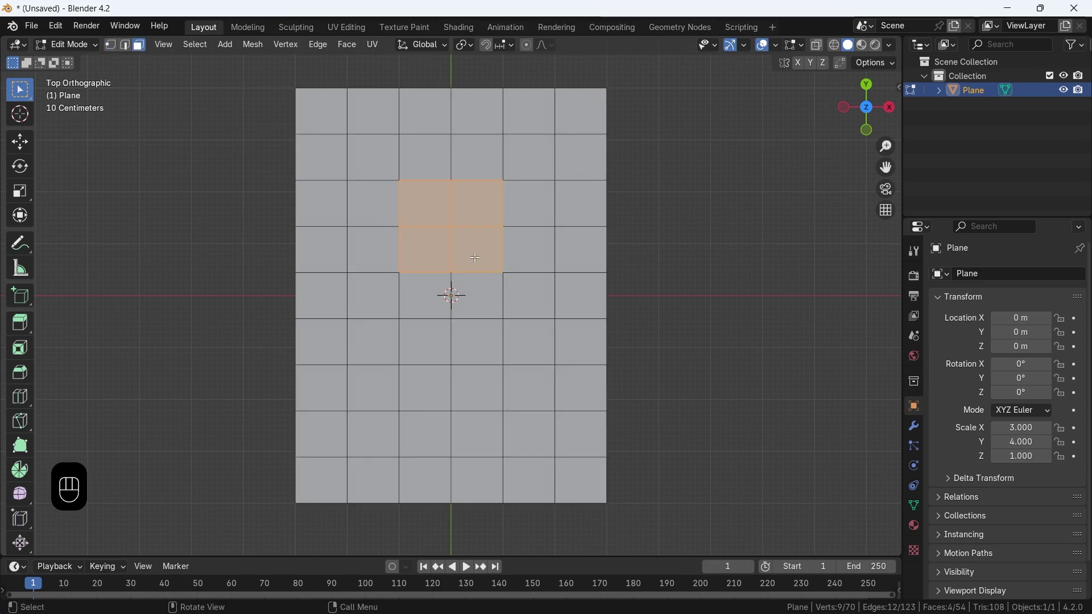
{"action": "scroll", "coordinate": [480, 225], "scroll_direction": "up", "scroll_amount": 2}
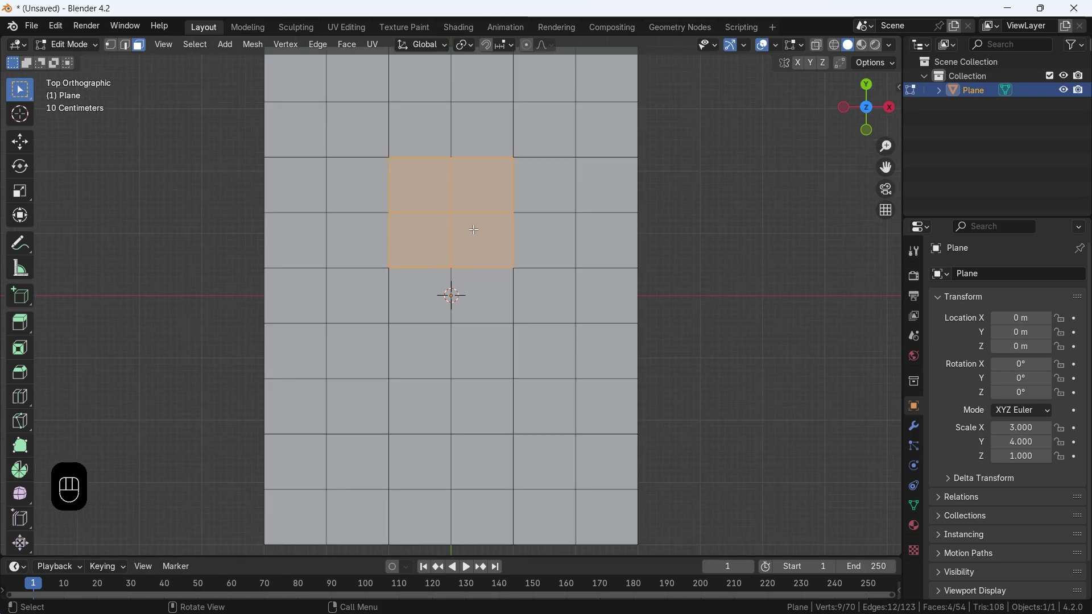
{"action": "middle_click_drag", "start_coordinate": [469, 205], "coordinate": [501, 283], "text": "shift"}
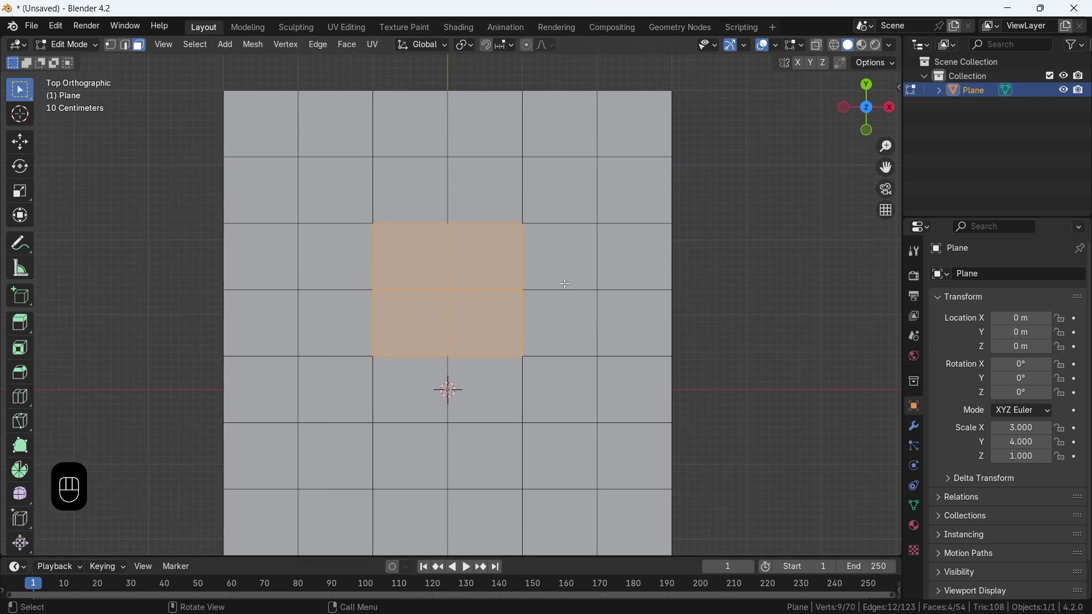
{"action": "key", "text": "i"}
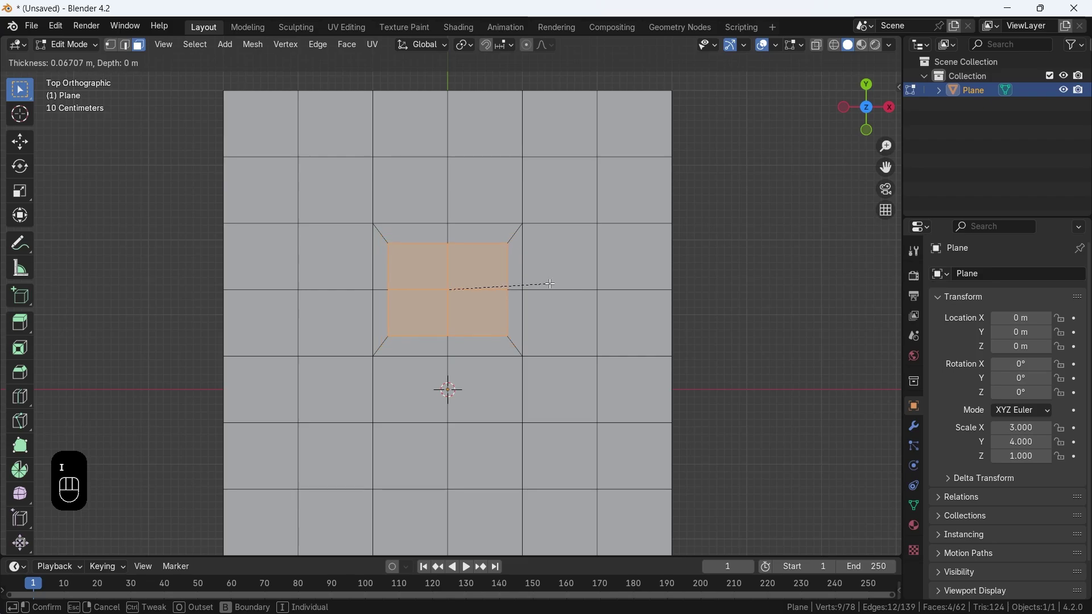
{"action": "left_click", "coordinate": [550, 283]}
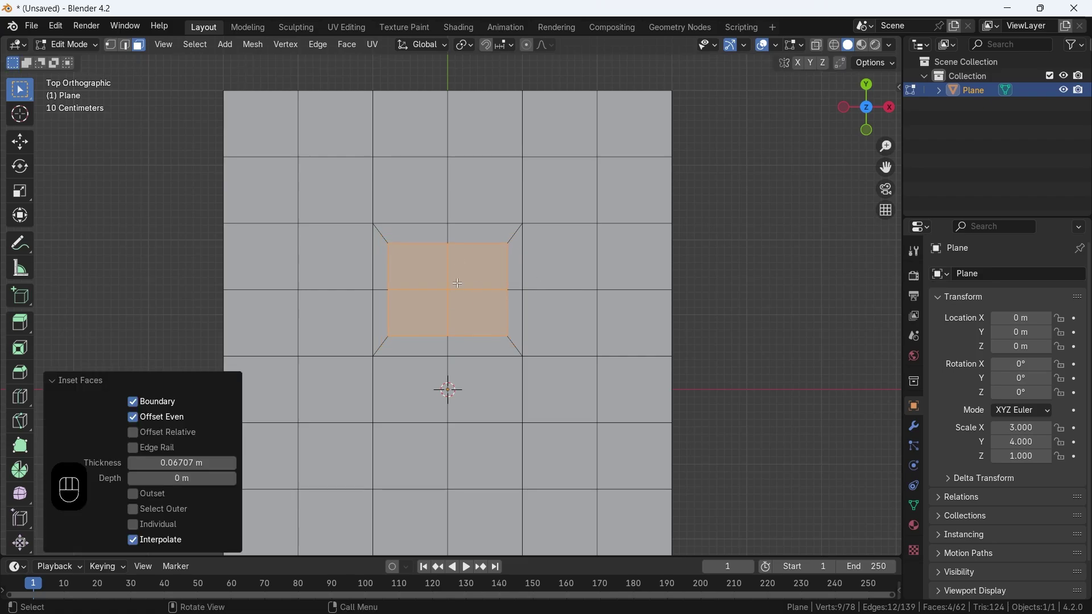
Snap the 3D cursor to the vertex at the centre of the inset faces
{"action": "left_click", "coordinate": [110, 44]}
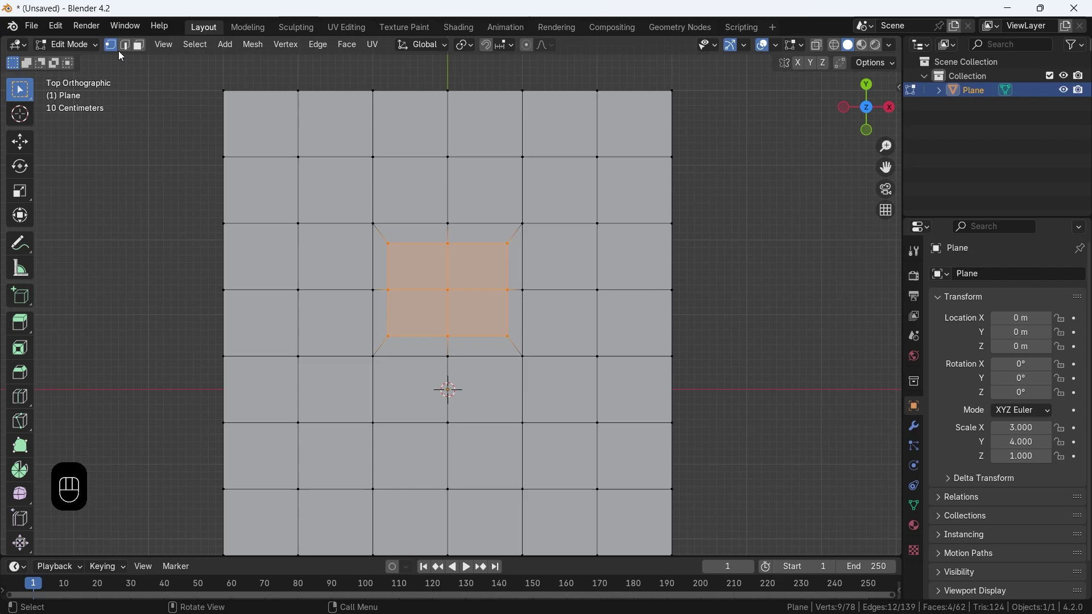
{"action": "left_click", "coordinate": [465, 301]}
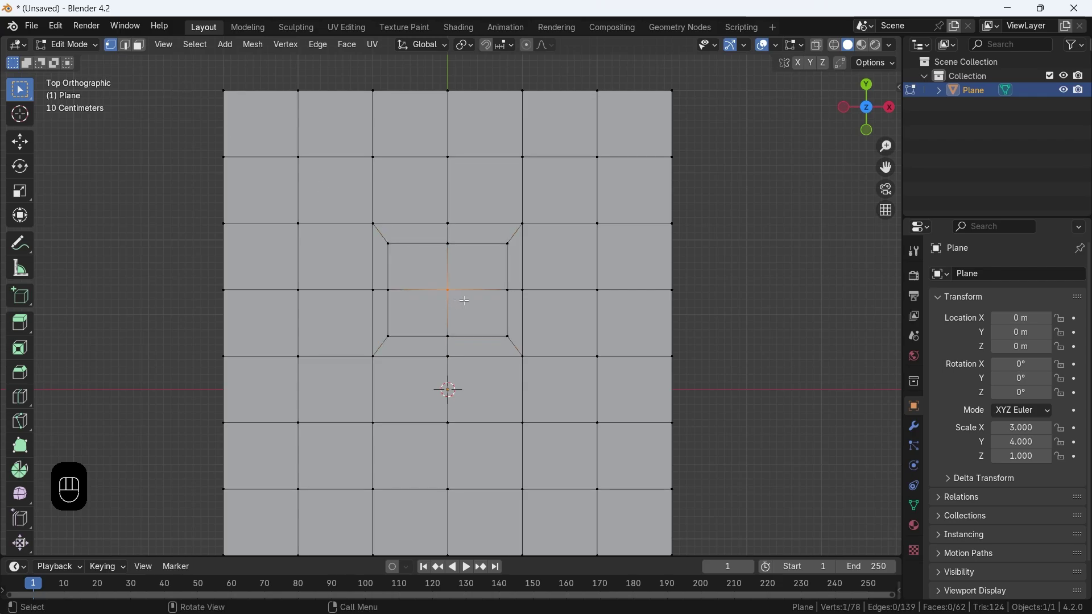
{"action": "key", "text": "shift+s"}
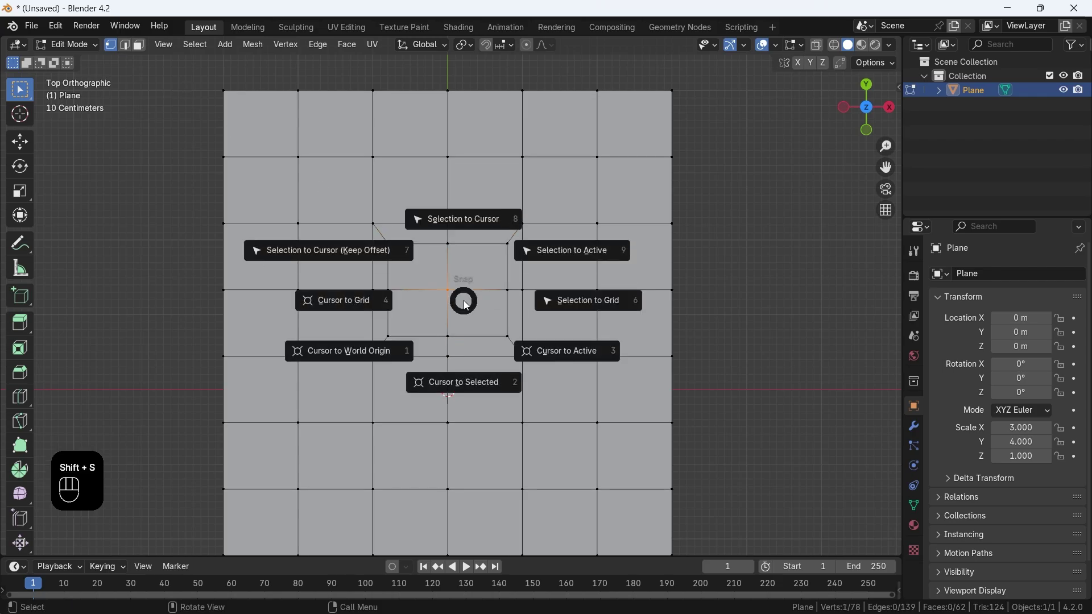
{"action": "left_click", "coordinate": [466, 305]}
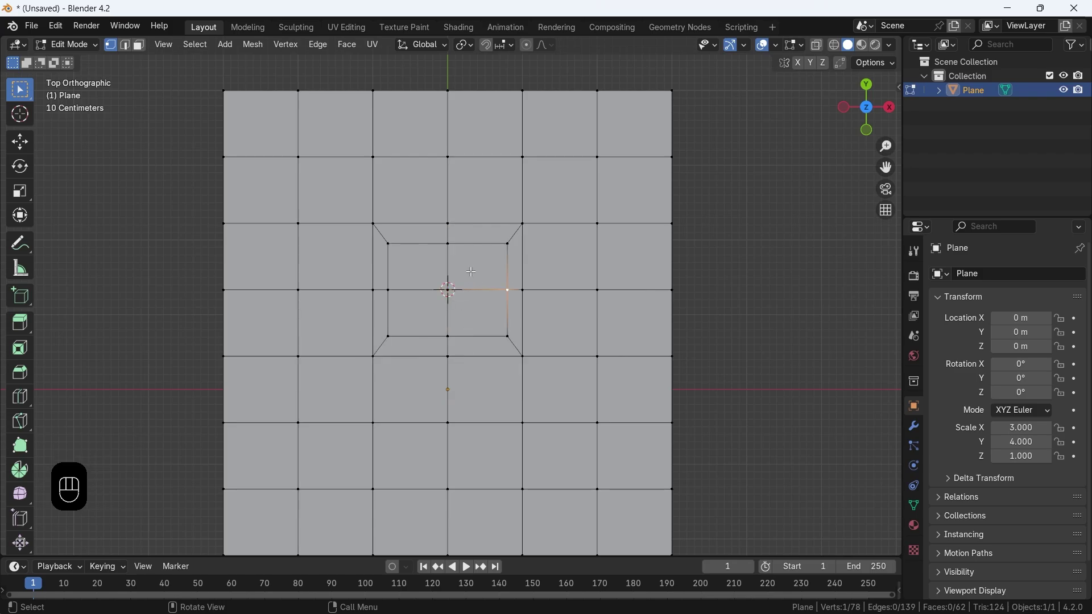
Dissolve the inset's centre vertex to merge the four inner faces into one, and return to Object Mode
{"action": "key", "text": "ctrl+x"}
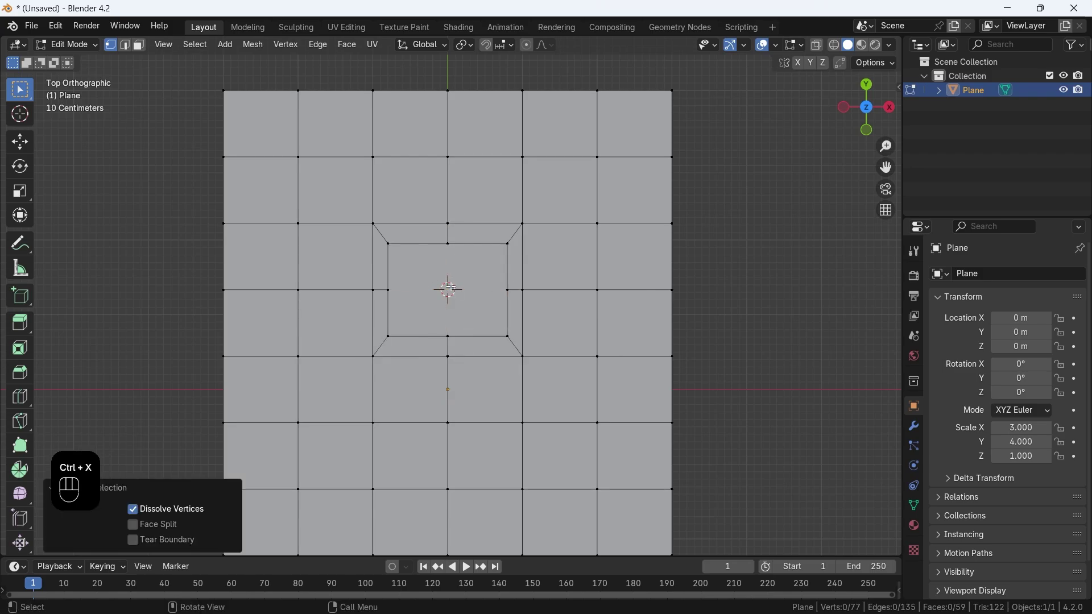
{"action": "scroll", "coordinate": [450, 287], "scroll_direction": "up", "scroll_amount": 3}
{"action": "key", "text": "Tab"}
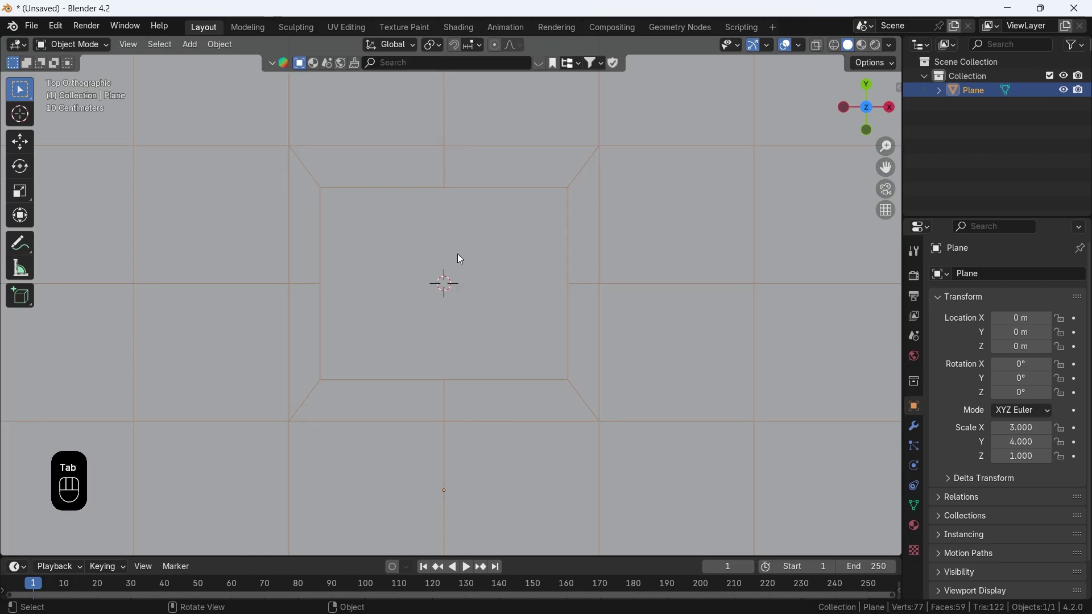
Add a mesh circle with 108 vertices at the 3D cursor
{"action": "key", "text": "shift+a"}
{"action": "left_click", "coordinate": [500, 277]}
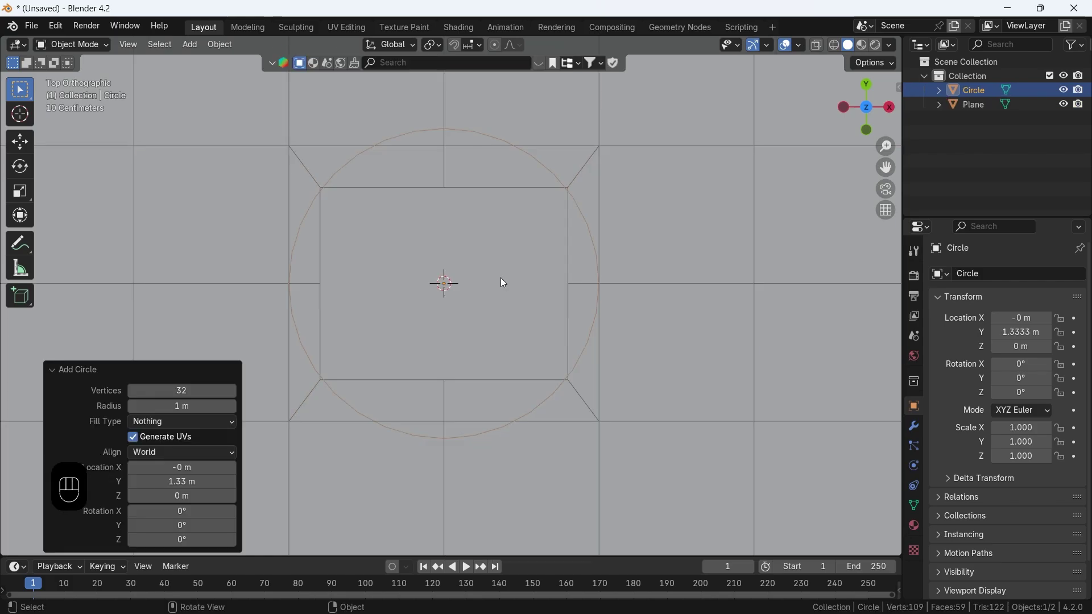
{"action": "left_click_drag", "start_coordinate": [193, 390], "coordinate": [229, 387]}
Scale the circle down uniformly to about 0.611 so it fits inside the inset rectangle
{"action": "key", "text": "s"}
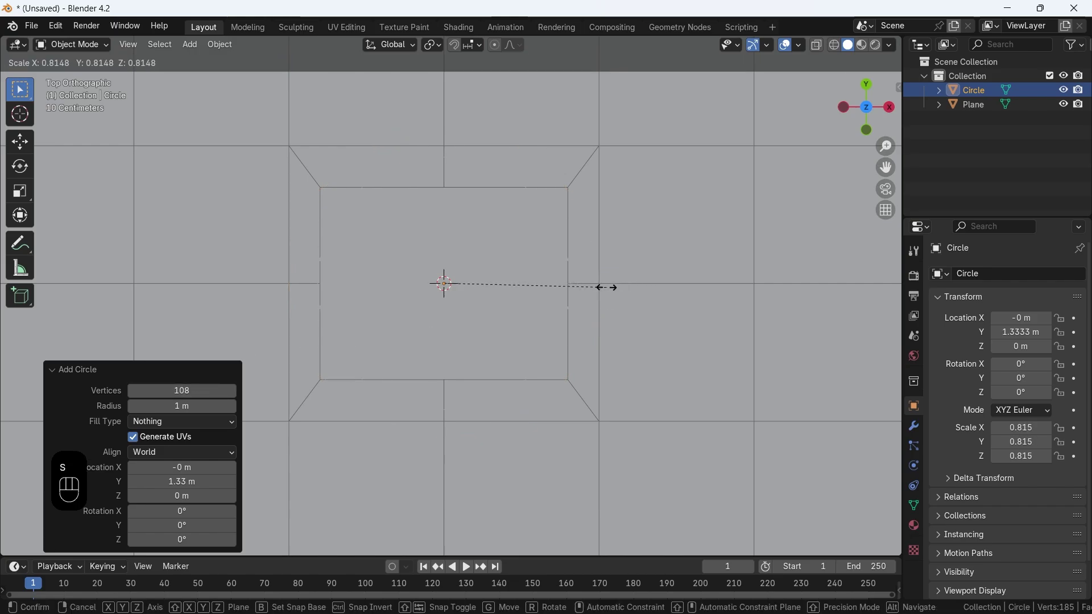
{"action": "left_click", "coordinate": [587, 292]}
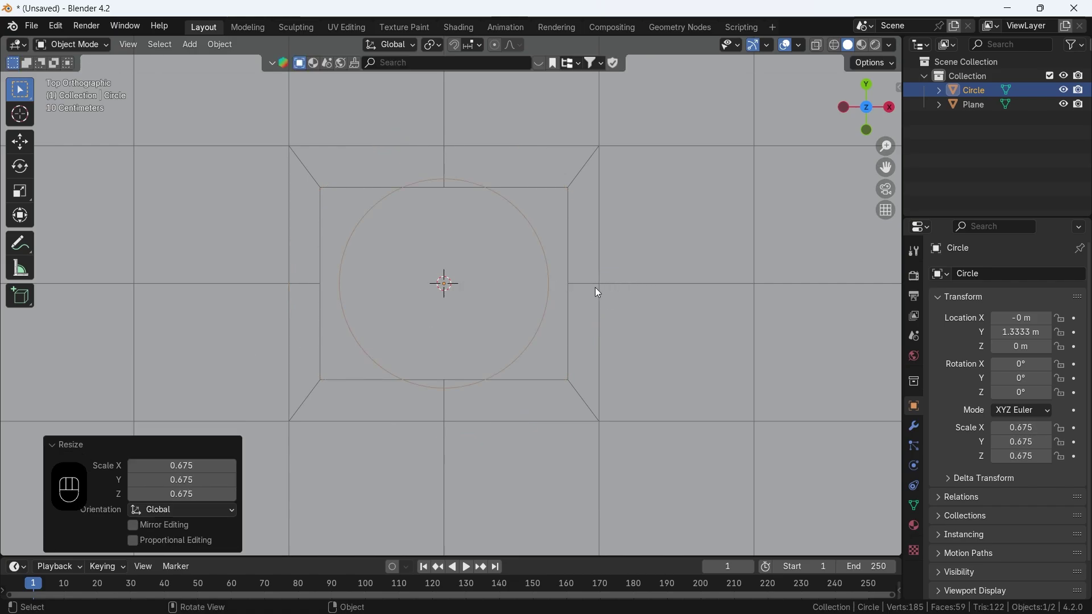
{"action": "key", "text": "s"}
{"action": "left_click", "coordinate": [581, 288]}
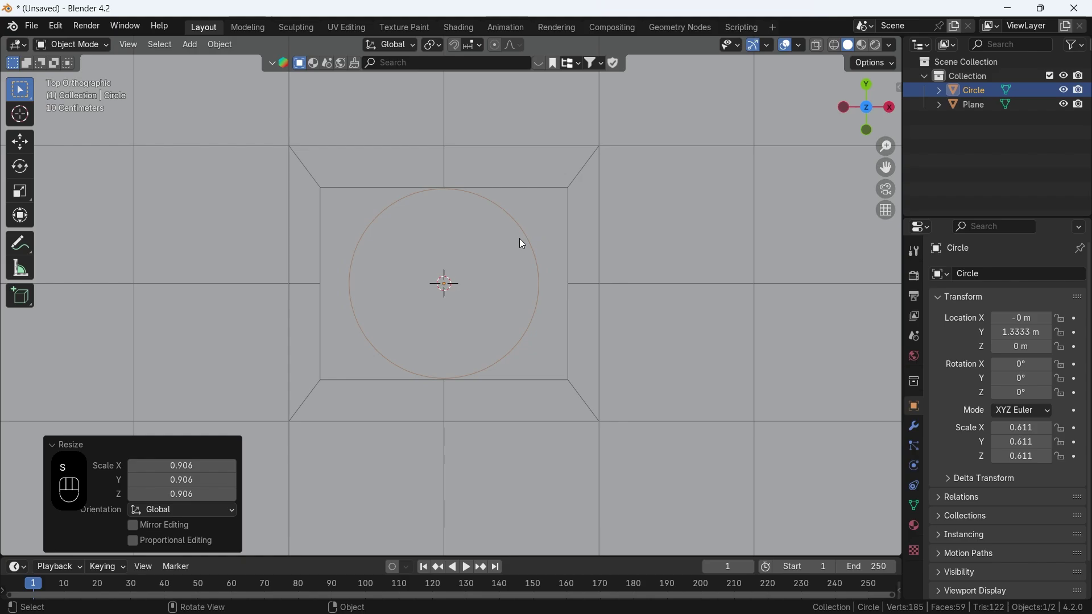
Raise the circle straight up along the Z axis so it sits above the plane
{"action": "middle_click_drag", "start_coordinate": [512, 271], "coordinate": [567, 310]}
{"action": "key", "text": "g"}
{"action": "key", "text": "z"}
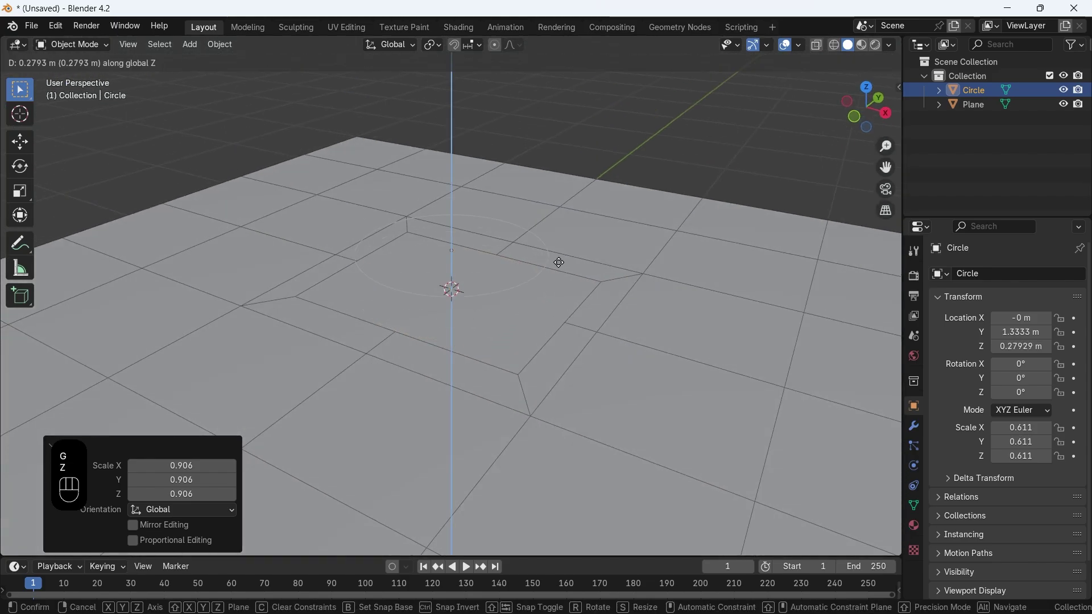
{"action": "left_click", "coordinate": [557, 235]}
Put the plane in Edit Mode and select the raised circle as the cutting outline
{"action": "left_click", "coordinate": [569, 288]}
{"action": "key", "text": "ctrl+z"}
{"action": "key", "text": "ctrl+z"}
{"action": "key", "text": "ctrl+z"}
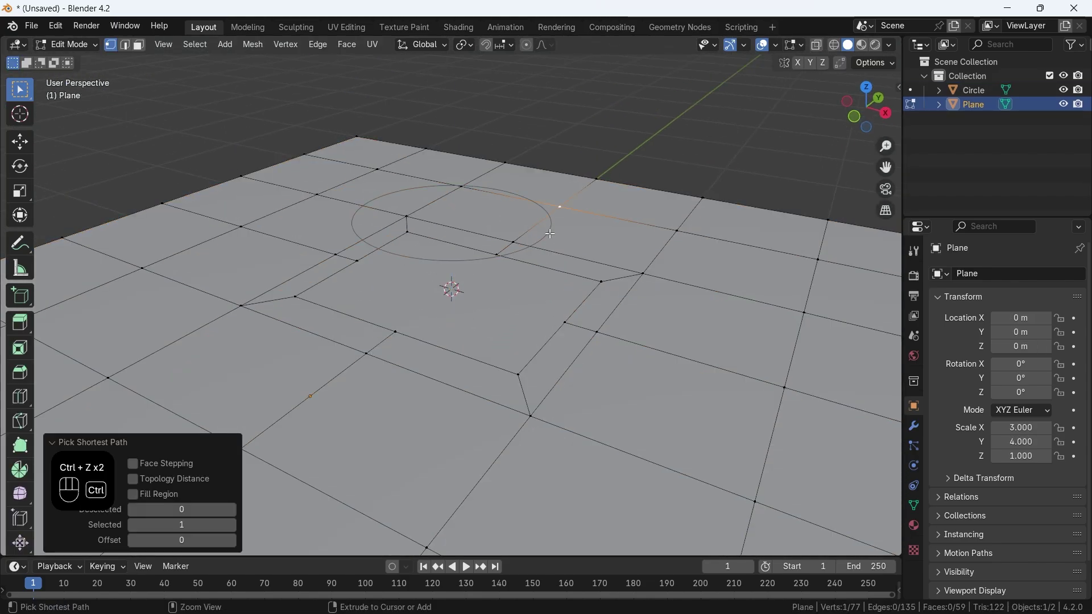
{"action": "middle_click_drag", "start_coordinate": [569, 287], "coordinate": [526, 208]}
{"action": "left_click", "coordinate": [526, 211]}
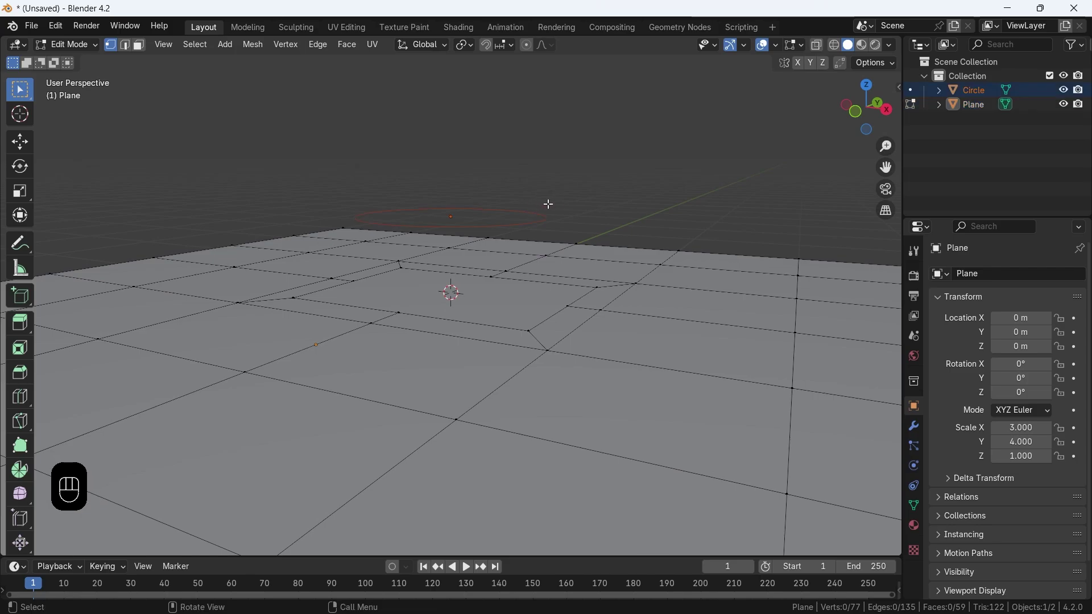
Knife Project the circle onto the plane's inset face from the top view
{"action": "key", "text": "KP_7"}
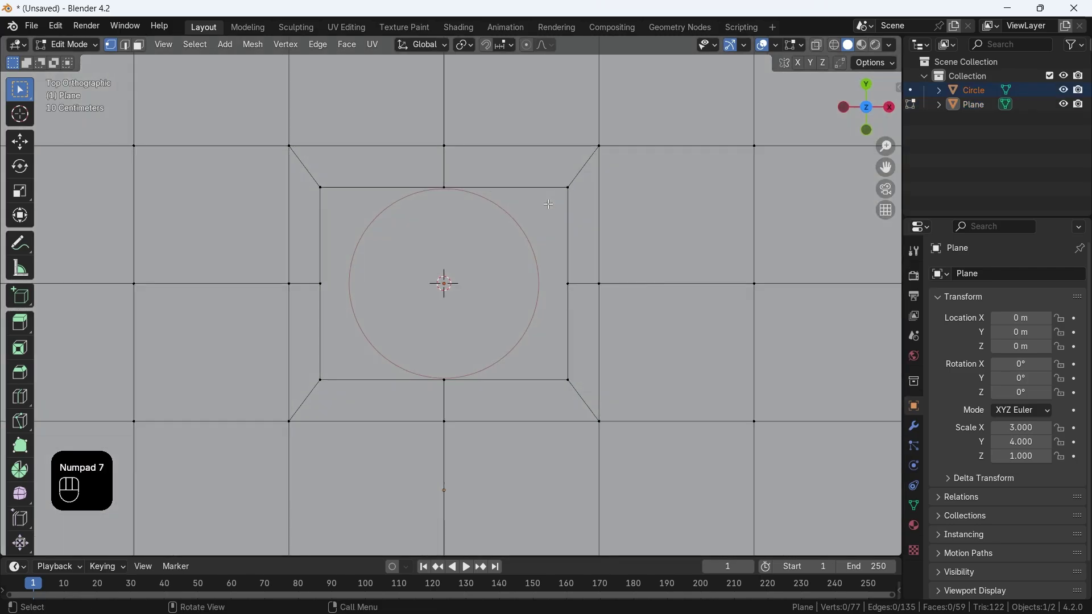
{"action": "left_click", "coordinate": [254, 45]}
{"action": "left_click", "coordinate": [285, 202]}
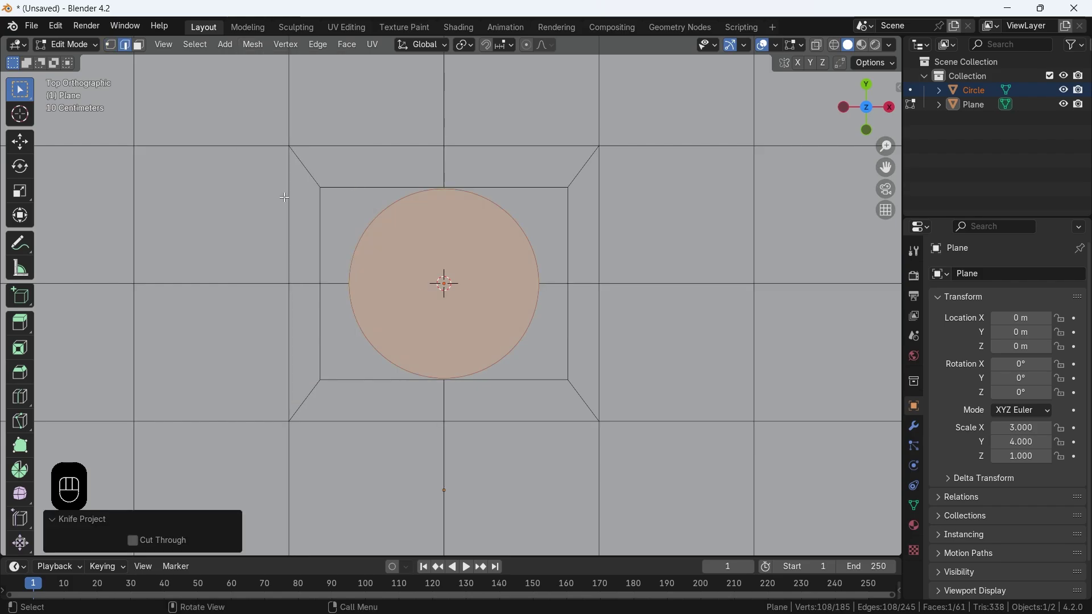
Return to Object Mode and delete the separate circle object used as the cutter
{"action": "middle_click_drag", "start_coordinate": [475, 271], "coordinate": [531, 286]}
{"action": "key", "text": "Tab"}
{"action": "left_click", "coordinate": [528, 196]}
{"action": "key", "text": "x"}
{"action": "left_click", "coordinate": [531, 195]}
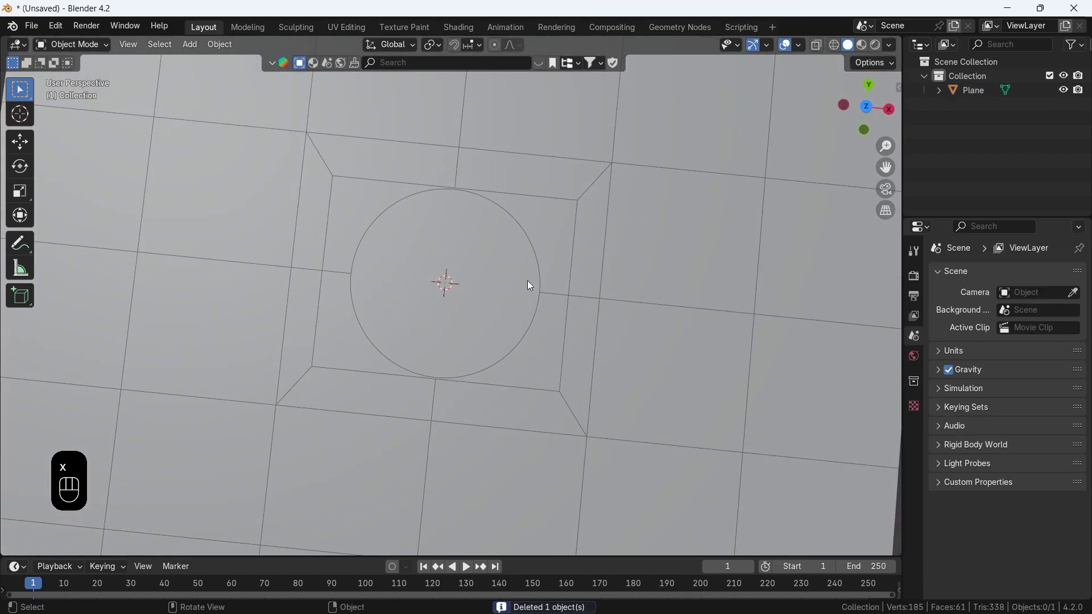
Dissolve the eight edges of the inset rectangle surrounding the cut circle in the plane's mesh
{"action": "left_click", "coordinate": [547, 199]}
{"action": "key", "text": "Tab"}
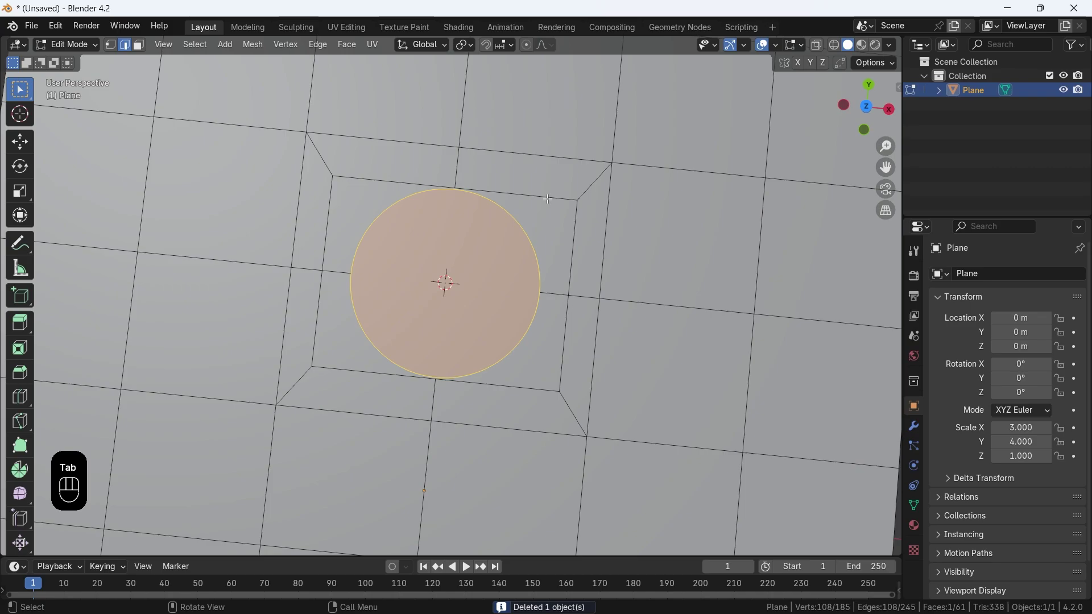
{"action": "key", "text": "KP_7"}
{"action": "left_click", "coordinate": [548, 199]}
{"action": "left_click", "coordinate": [506, 187], "text": "shift"}
{"action": "left_click", "coordinate": [568, 330], "text": "shift"}
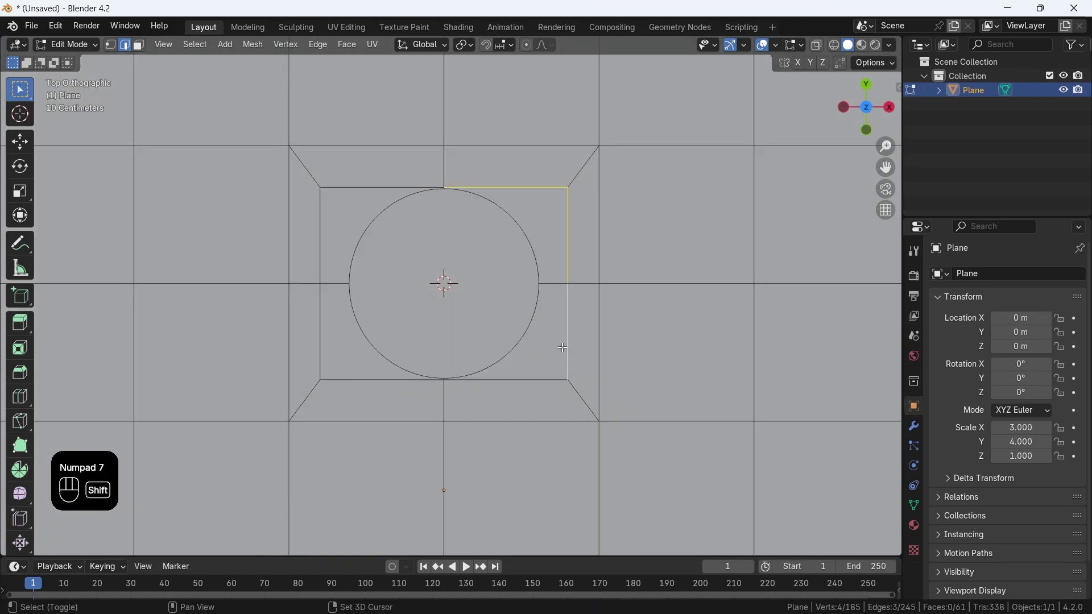
{"action": "left_click", "coordinate": [506, 380], "text": "shift"}
{"action": "left_click", "coordinate": [396, 380], "text": "shift"}
{"action": "left_click", "coordinate": [320, 334], "text": "shift"}
{"action": "left_click", "coordinate": [321, 253], "text": "shift"}
{"action": "left_click", "coordinate": [384, 187], "text": "shift"}
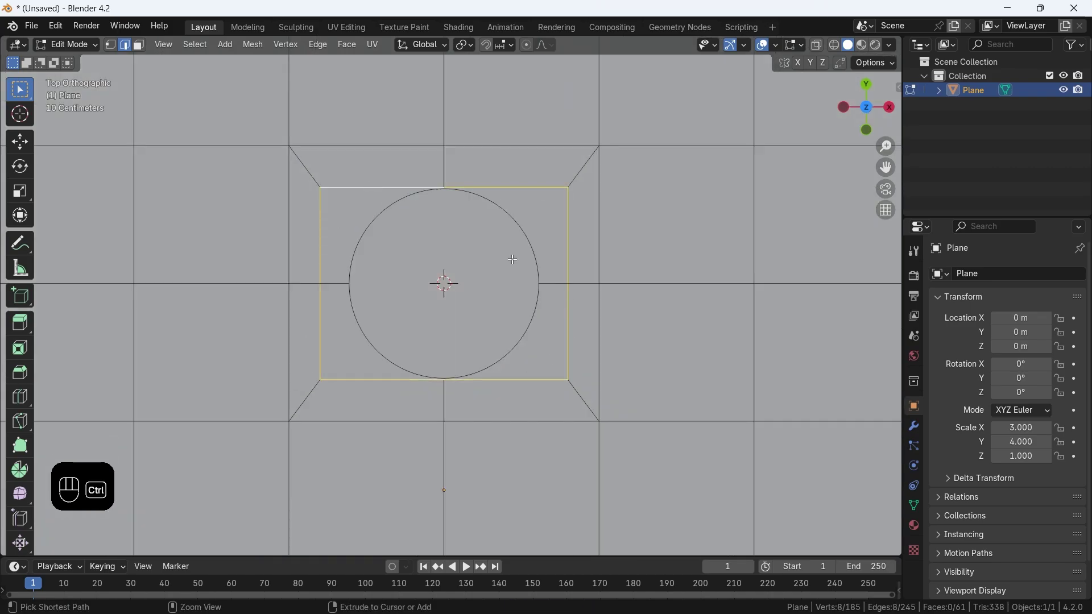
{"action": "key", "text": "ctrl+x"}
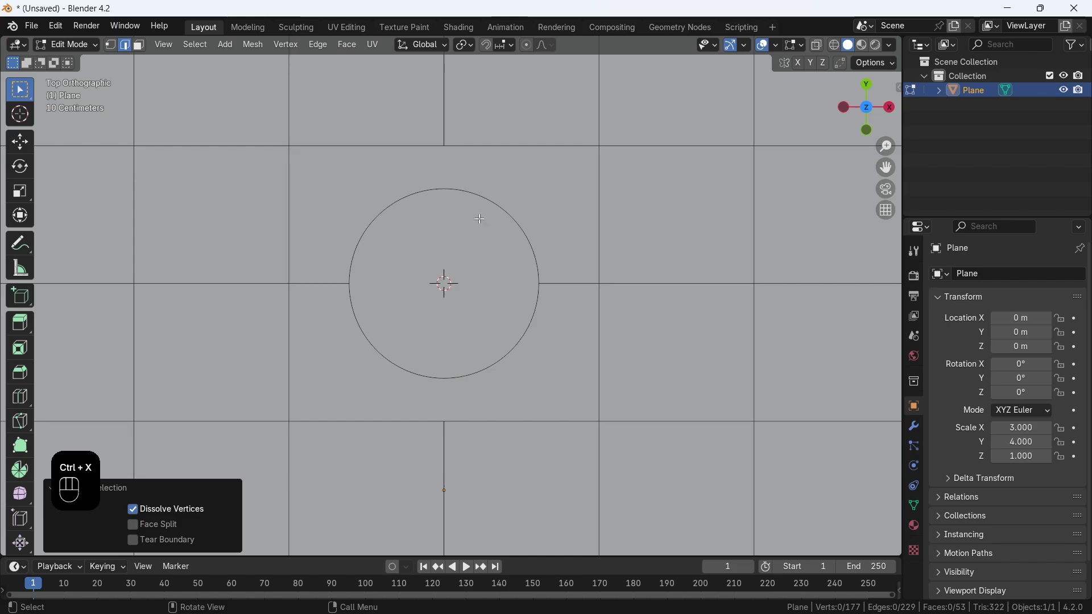
In vertex selection mode, connect the circle's topmost vertex to the grid vertex directly above it
{"action": "key", "text": "Tab"}
{"action": "key", "text": "Tab"}
{"action": "key", "text": "Tab"}
{"action": "key", "text": "1"}
{"action": "key", "text": "Tab"}
{"action": "key", "text": "1"}
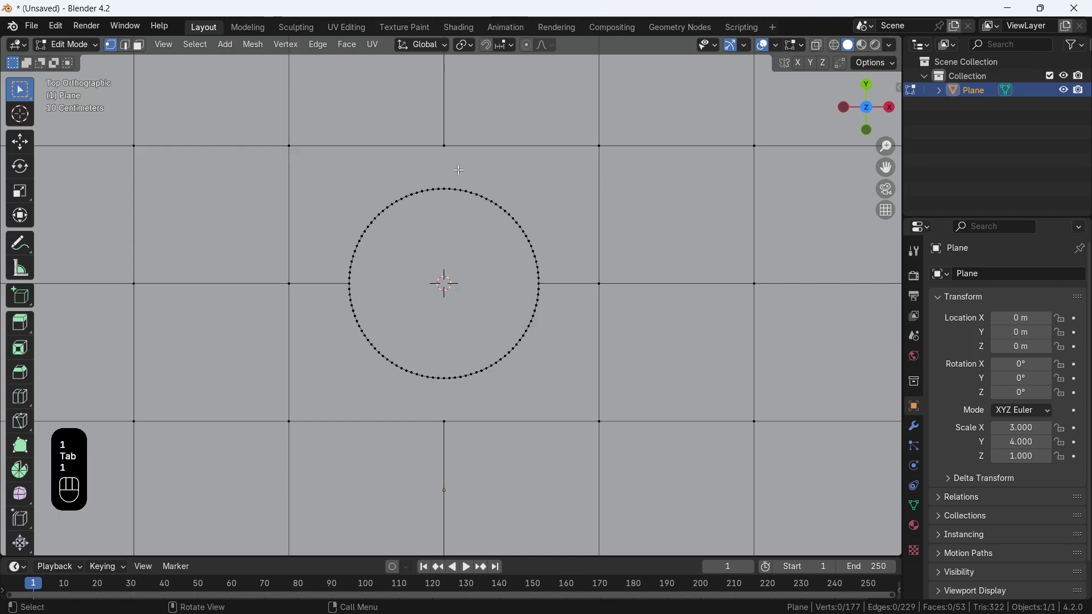
{"action": "middle_click_drag", "start_coordinate": [490, 205], "coordinate": [489, 253], "text": "shift"}
{"action": "scroll", "coordinate": [469, 229], "scroll_direction": "up", "scroll_amount": 2}
{"action": "left_click", "coordinate": [469, 229]}
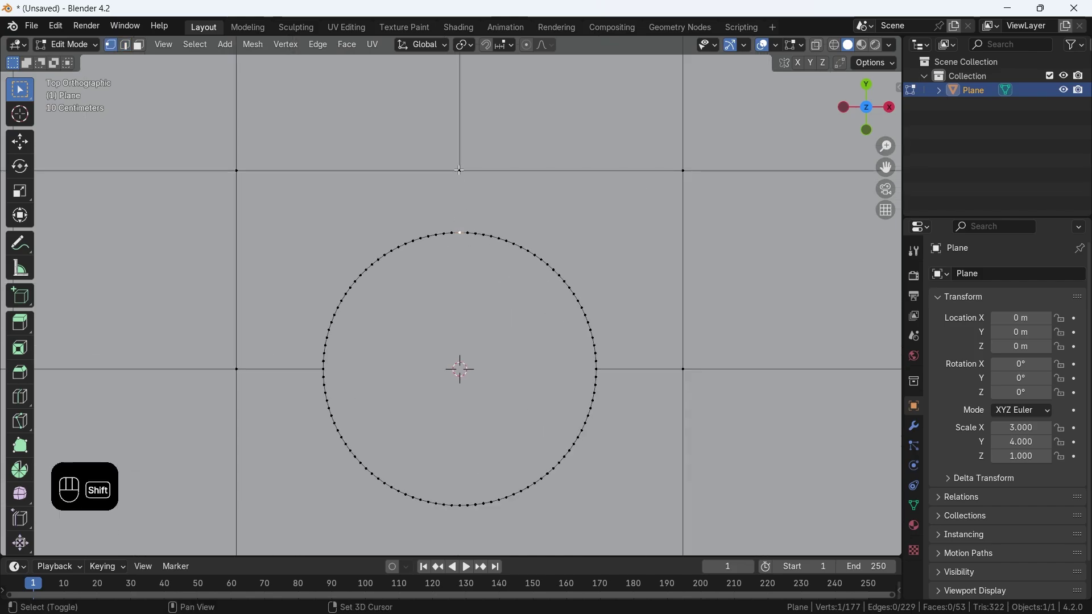
{"action": "left_click", "coordinate": [462, 210], "text": "shift"}
{"action": "key", "text": "j"}
Connect the circle's bottommost vertex to the grid vertex directly below it
{"action": "middle_click_drag", "start_coordinate": [492, 217], "coordinate": [493, 105], "text": "shift"}
{"action": "left_click", "coordinate": [458, 394]}
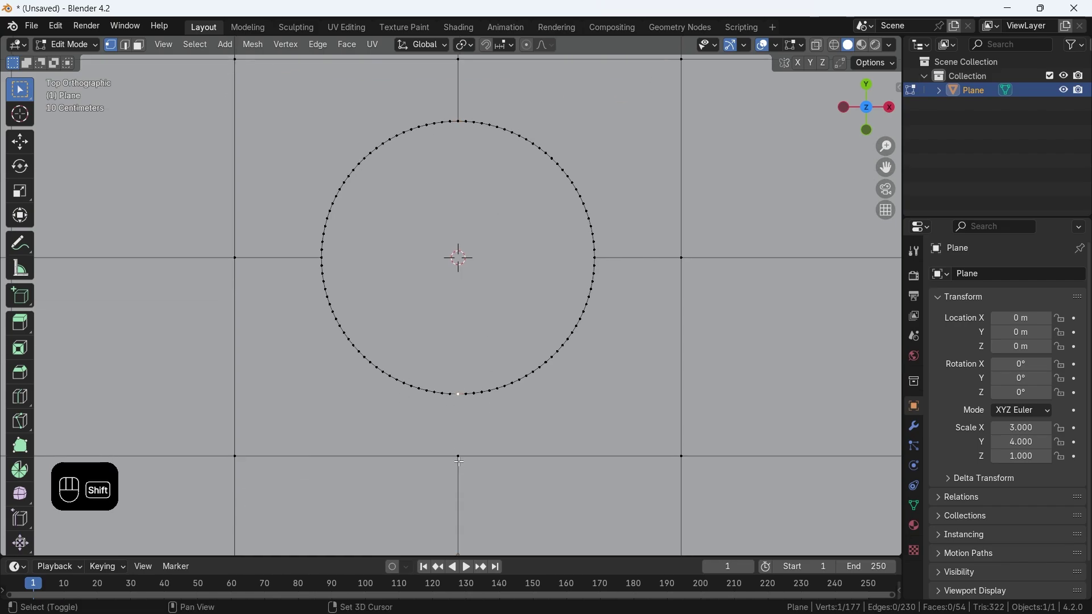
{"action": "left_click", "coordinate": [458, 456], "text": "shift"}
{"action": "key", "text": "j"}
Connect the two upper corners of the surrounding grid square diagonally to the nearest circle vertices
{"action": "middle_click_drag", "start_coordinate": [503, 428], "coordinate": [500, 503], "text": "shift"}
{"action": "left_click", "coordinate": [680, 134]}
{"action": "left_click", "coordinate": [551, 233], "text": "shift"}
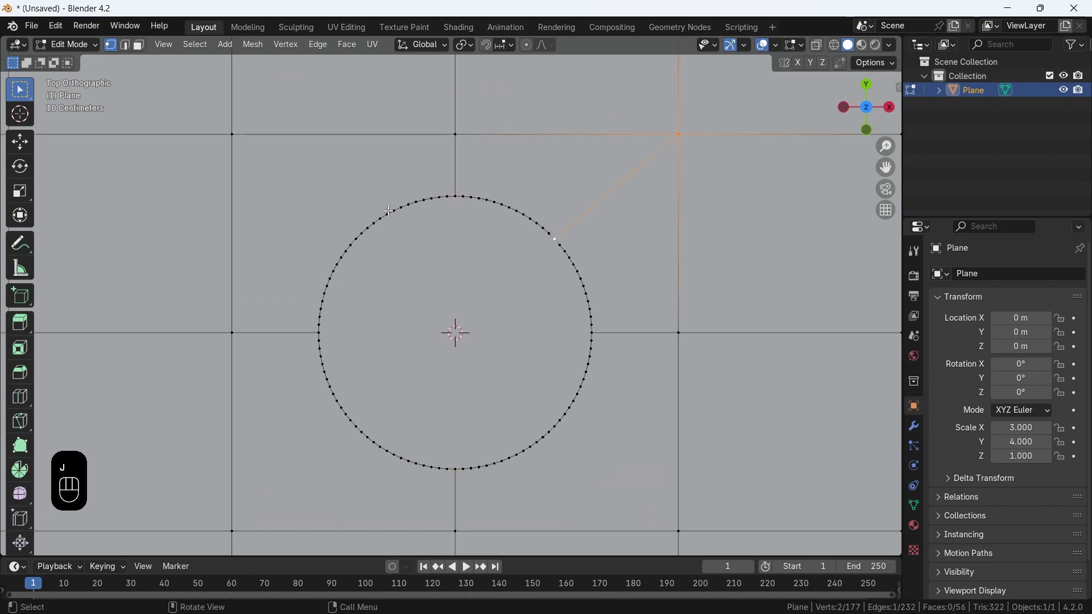
{"action": "key", "text": "j"}
{"action": "left_click", "coordinate": [362, 233]}
{"action": "left_click", "coordinate": [232, 134], "text": "shift"}
{"action": "key", "text": "j"}
Connect the circle diagonally to the two lower corners of the surrounding grid square
{"action": "left_click", "coordinate": [357, 426]}
{"action": "left_click", "coordinate": [232, 531], "text": "shift"}
{"action": "key", "text": "j"}
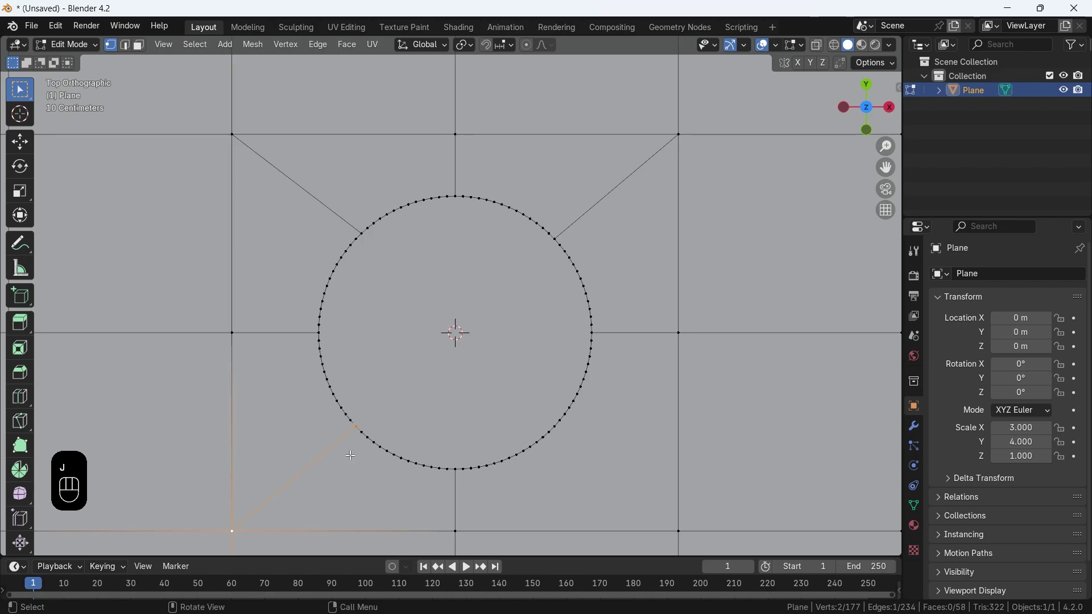
{"action": "left_click", "coordinate": [560, 424]}
{"action": "left_click", "coordinate": [678, 531], "text": "shift"}
{"action": "key", "text": "j"}
Select the whole circle loop and scale it up to about 1.113 in X and Y, leaving Z locked
{"action": "scroll", "coordinate": [648, 376], "scroll_direction": "down", "scroll_amount": 2}
{"action": "middle_click_drag", "start_coordinate": [648, 375], "coordinate": [585, 320], "text": "shift"}
{"action": "left_click", "coordinate": [554, 303]}
{"action": "left_click", "coordinate": [559, 279], "text": "ctrl"}
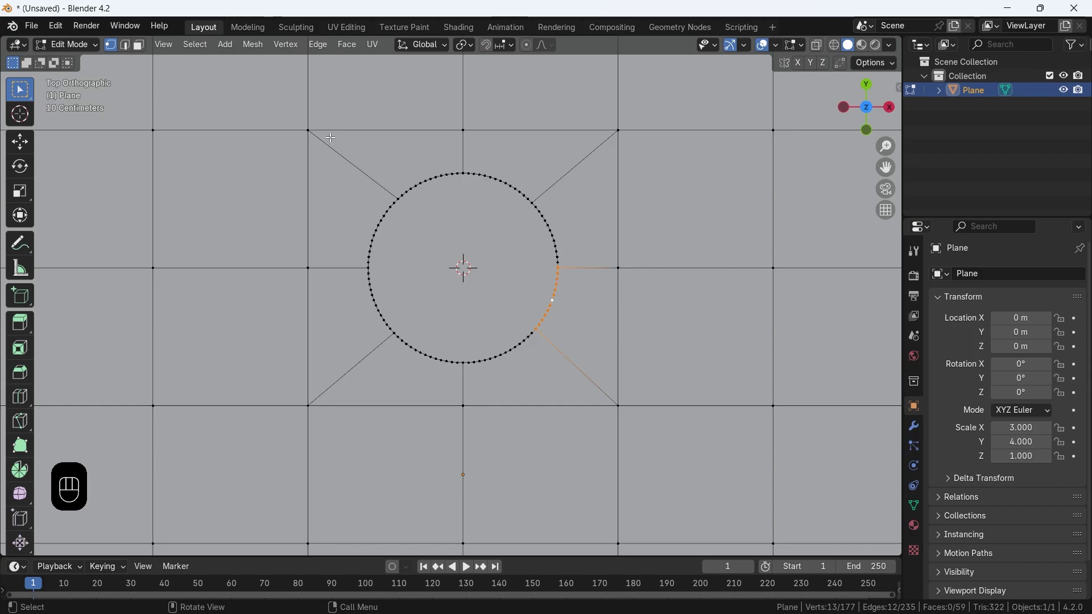
{"action": "left_click", "coordinate": [551, 314], "text": "alt"}
{"action": "key", "text": "s"}
{"action": "key", "text": "shift+z"}
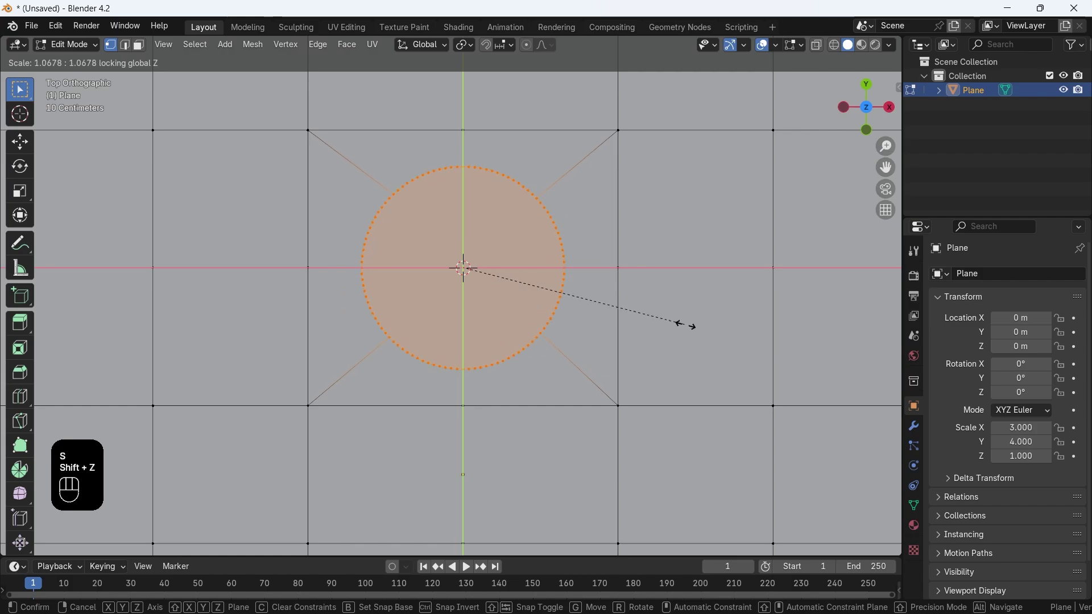
{"action": "left_click", "coordinate": [718, 333]}
Select the entire mesh and merge its vertices by distance at 0.0001 m
{"action": "scroll", "coordinate": [563, 317], "scroll_direction": "down", "scroll_amount": 4}
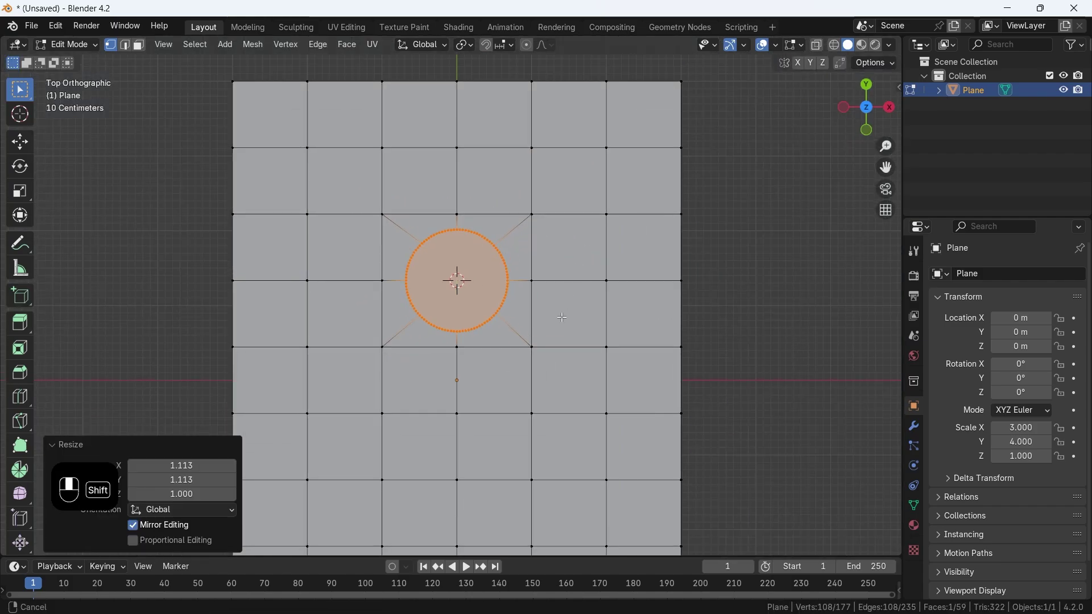
{"action": "middle_click_drag", "start_coordinate": [563, 317], "coordinate": [573, 219], "text": "shift"}
{"action": "scroll", "coordinate": [571, 248], "scroll_direction": "down", "scroll_amount": 2}
{"action": "key", "text": "a"}
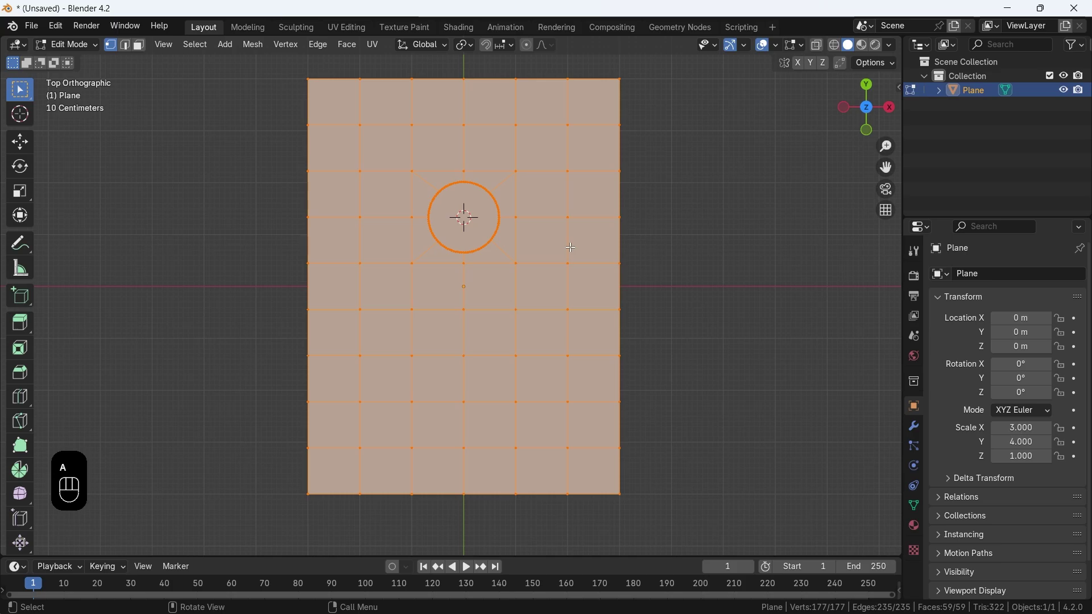
{"action": "key", "text": "m"}
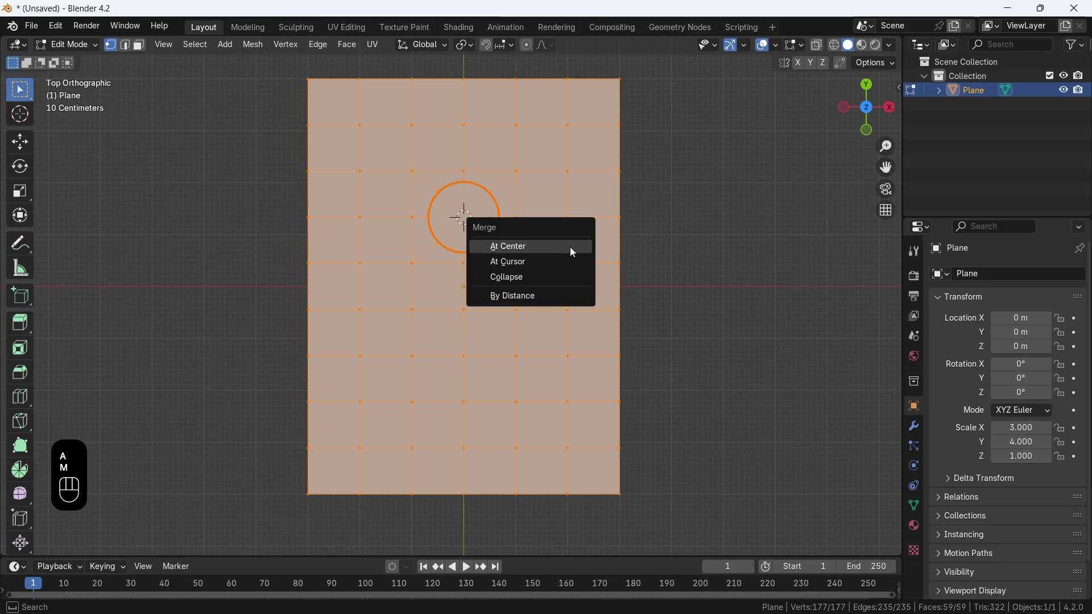
{"action": "left_click", "coordinate": [547, 296]}
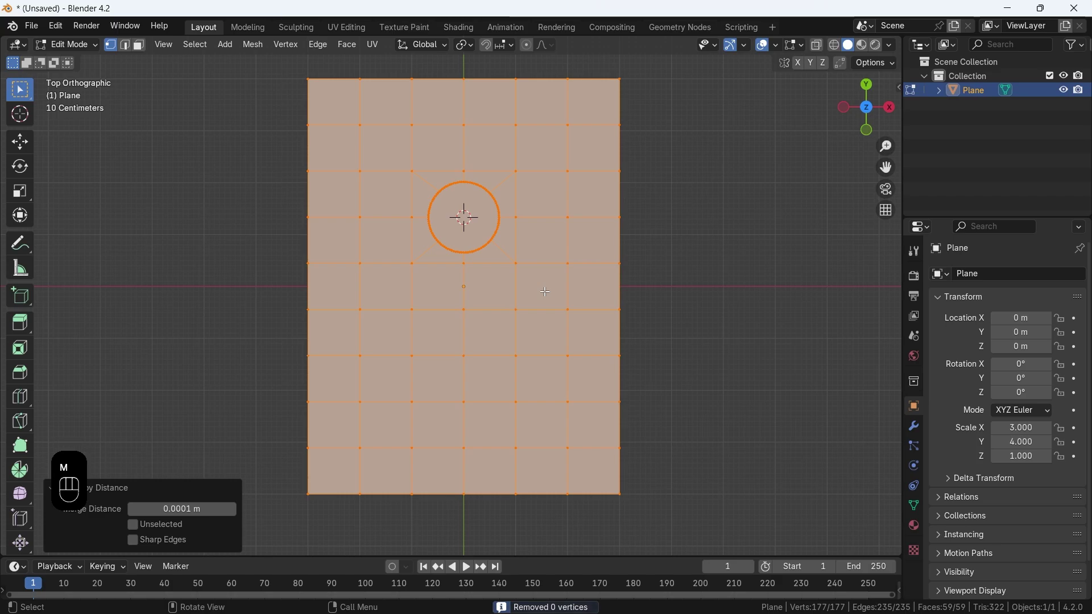
Try converting the plane to a curve in Object Mode, and undo the conversion
{"action": "key", "text": "Tab"}
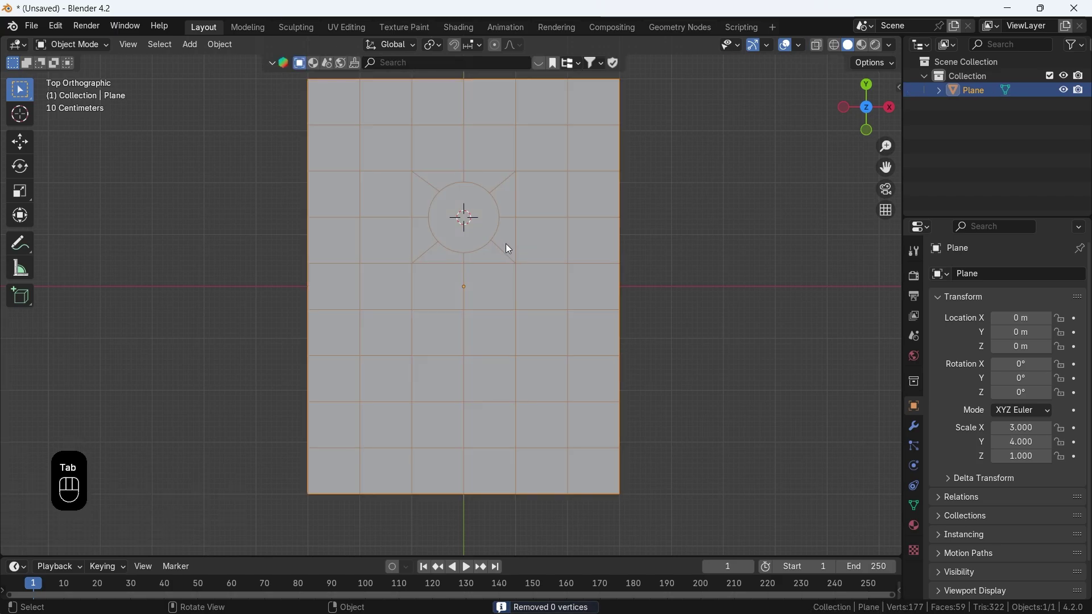
{"action": "left_click", "coordinate": [220, 45]}
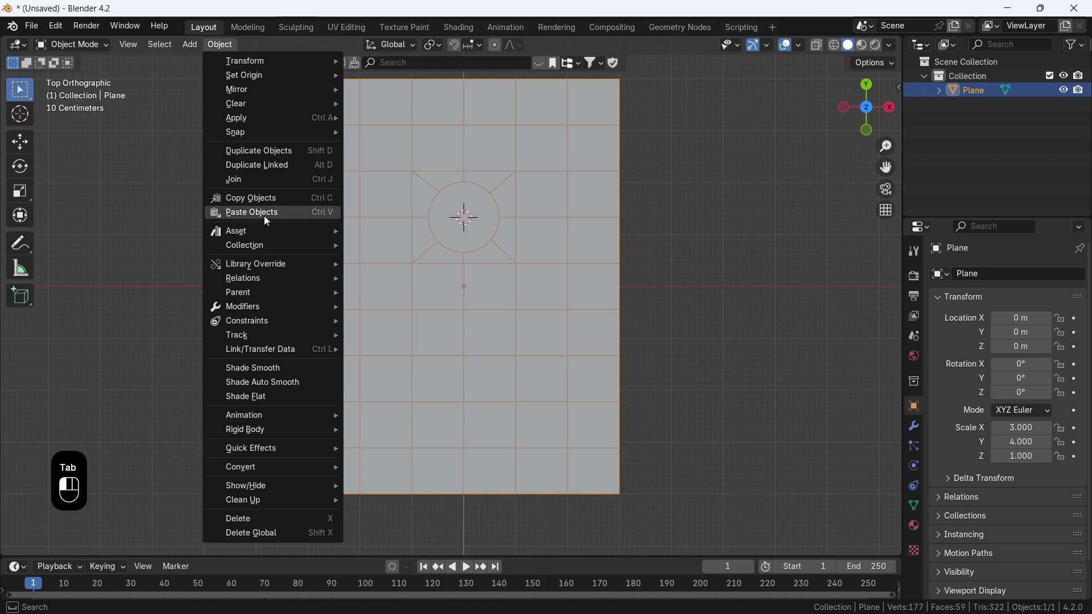
{"action": "left_click", "coordinate": [303, 465]}
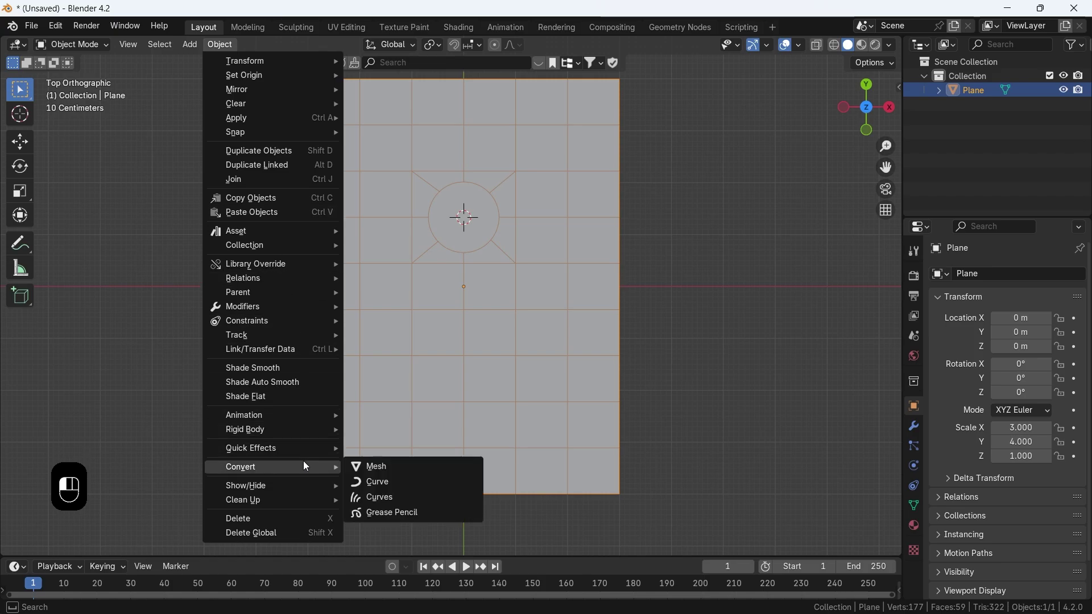
{"action": "left_click", "coordinate": [380, 483]}
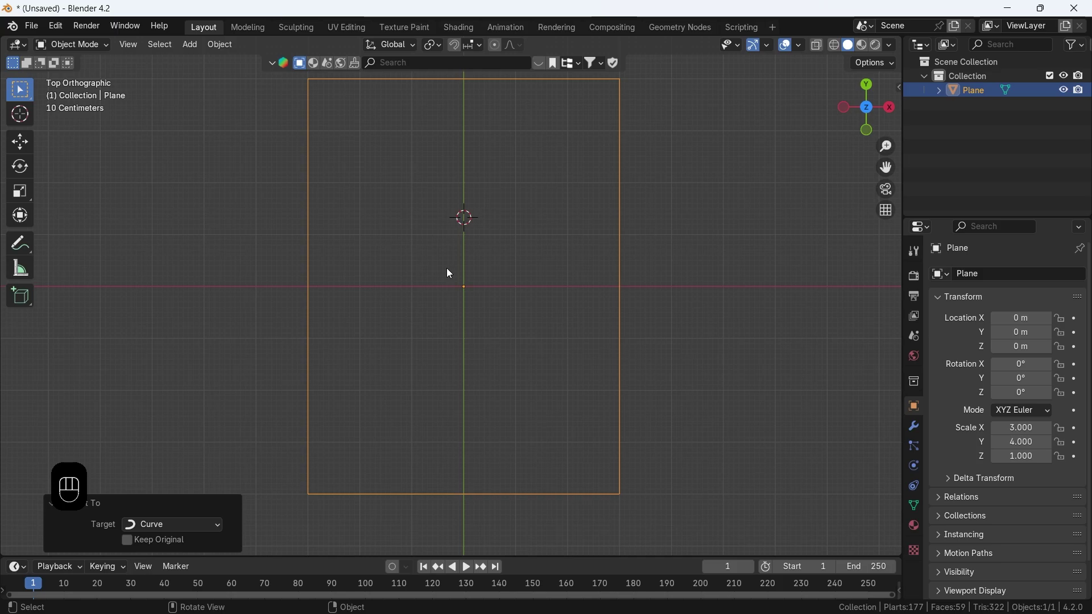
{"action": "key", "text": "ctrl+z"}
{"action": "key", "text": "Tab"}
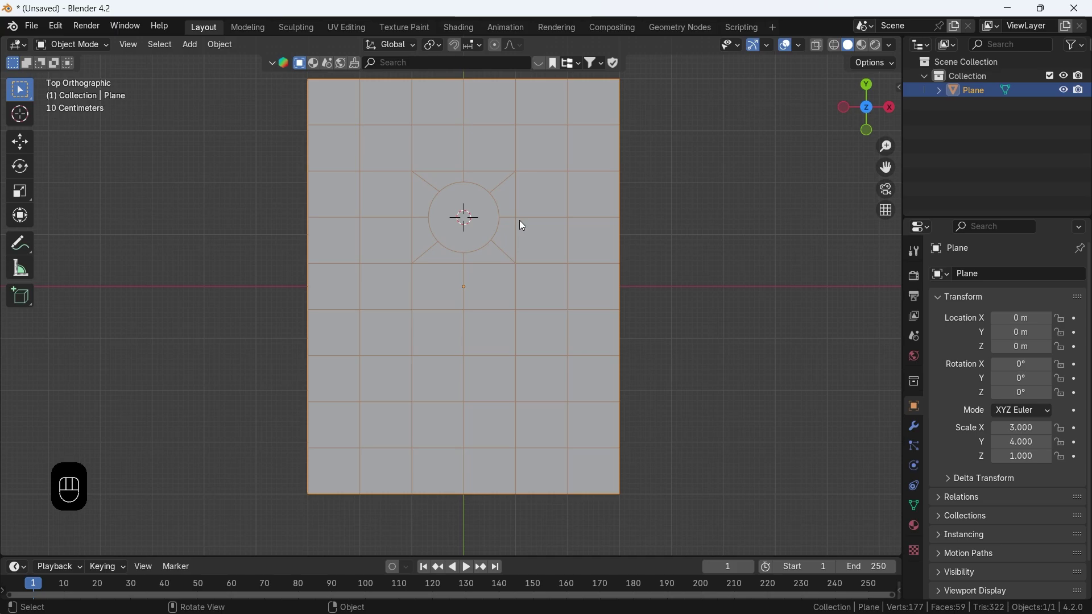
Delete only the faces of the whole mesh, keeping its edges and vertices, and return to Object Mode
{"action": "key", "text": "Tab"}
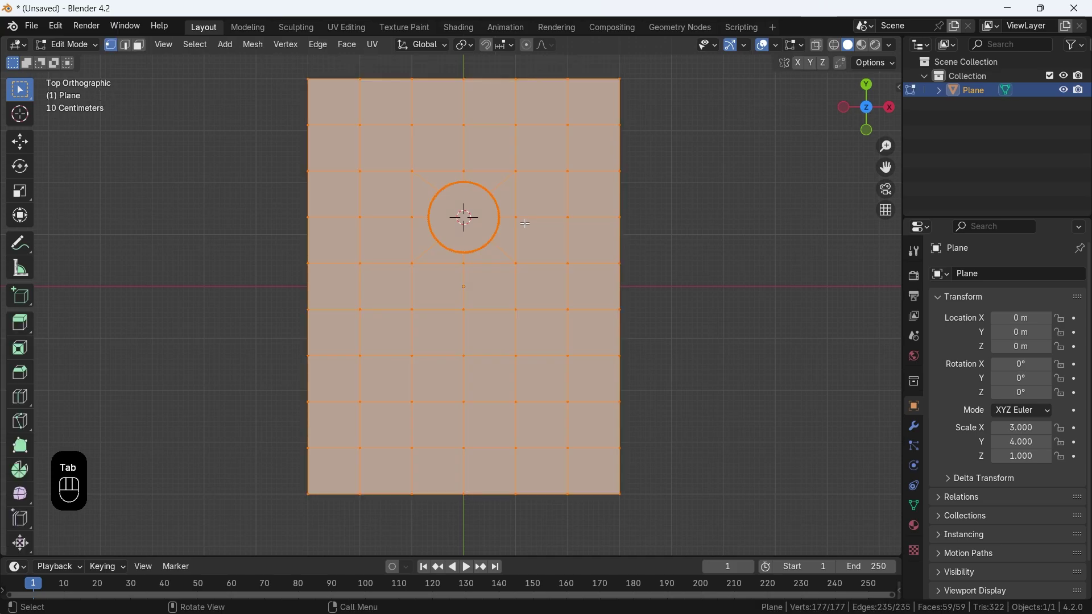
{"action": "key", "text": "x"}
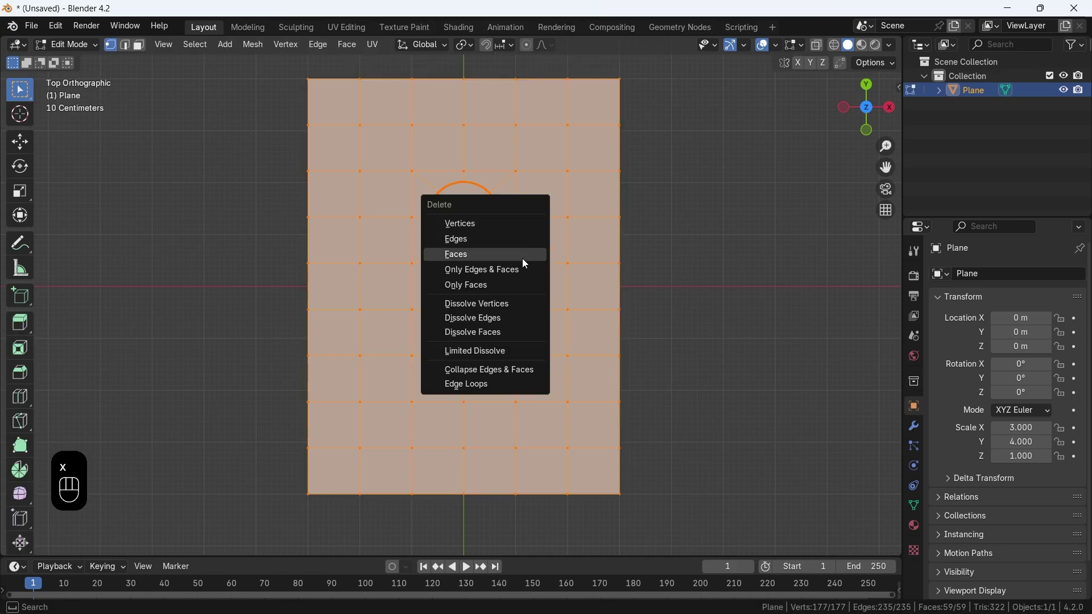
{"action": "left_click", "coordinate": [505, 285]}
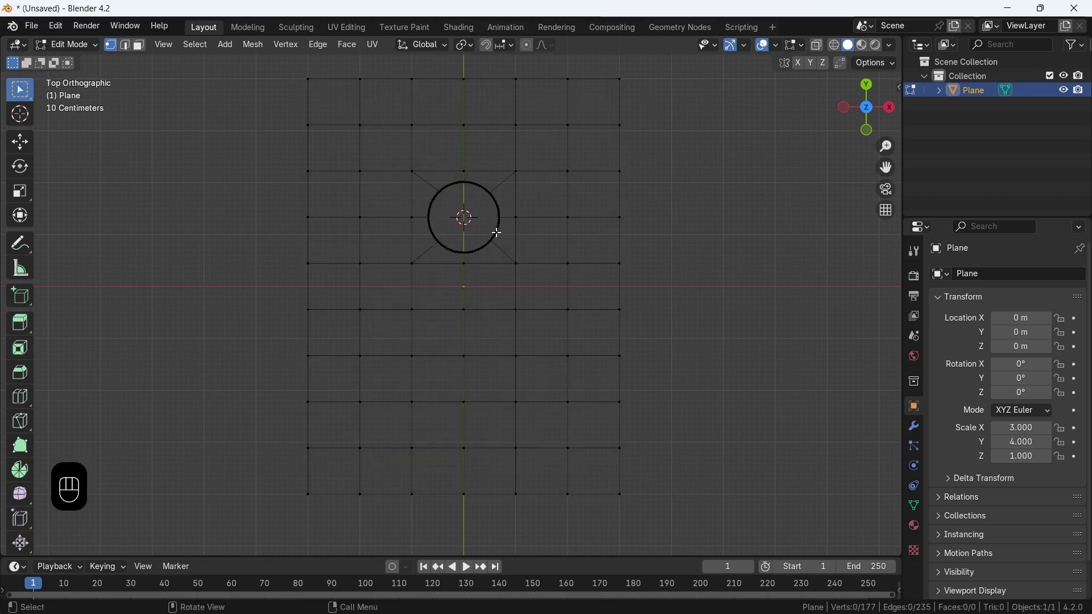
{"action": "key", "text": "Tab"}
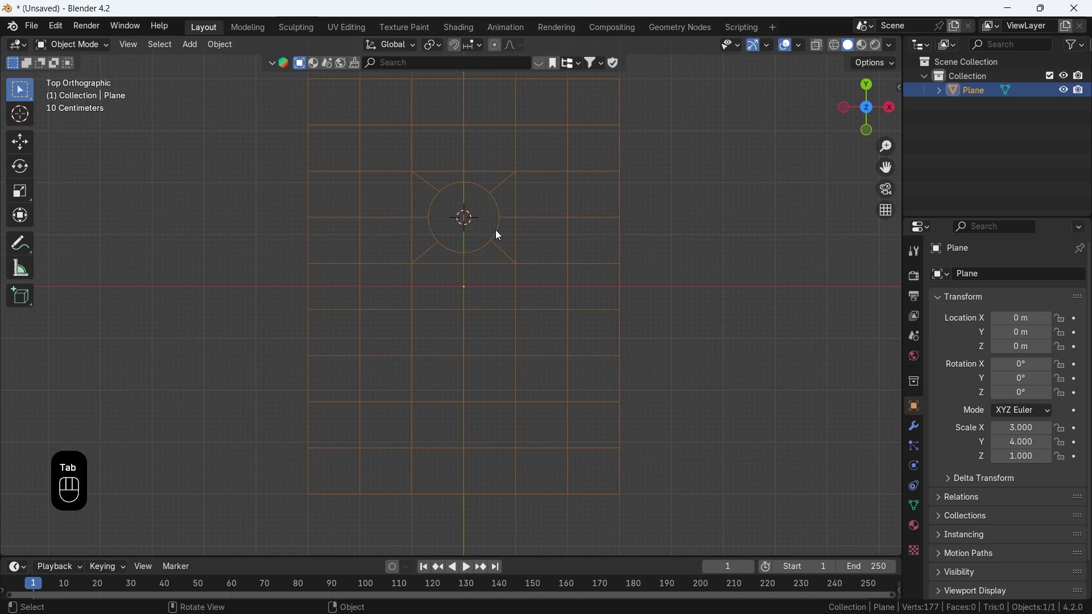
Convert the edge-only plane object to a curve
{"action": "left_click", "coordinate": [223, 48]}
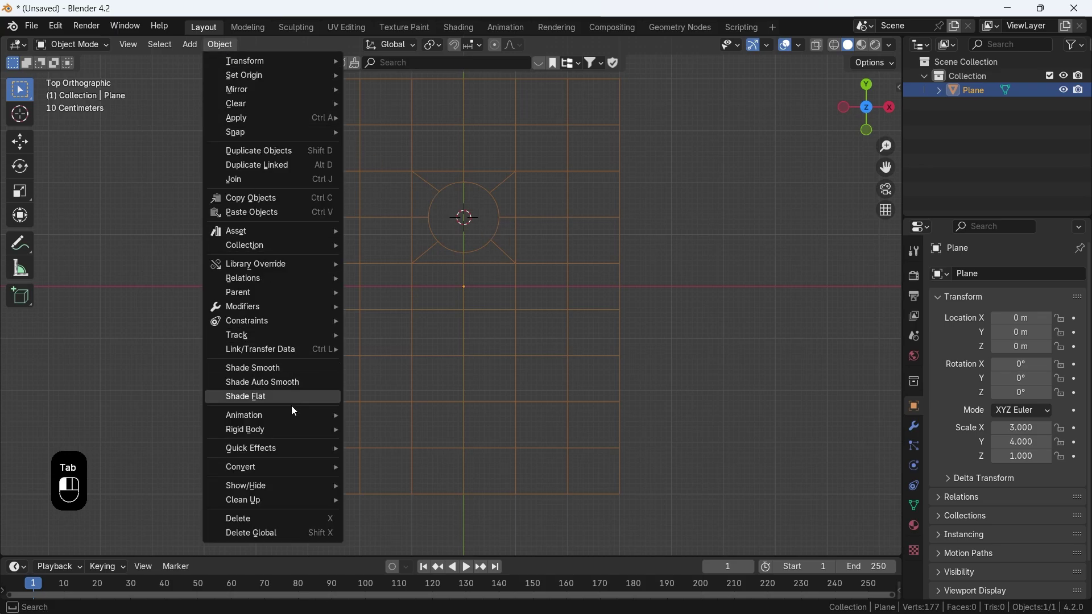
{"action": "mouse_move", "coordinate": [292, 465]}
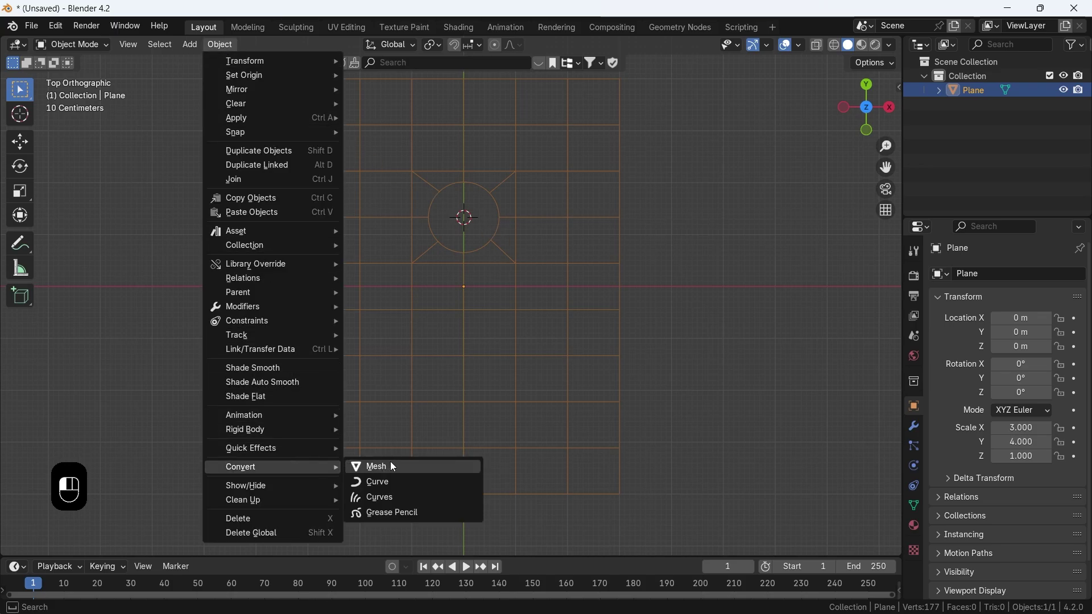
{"action": "left_click", "coordinate": [394, 485]}
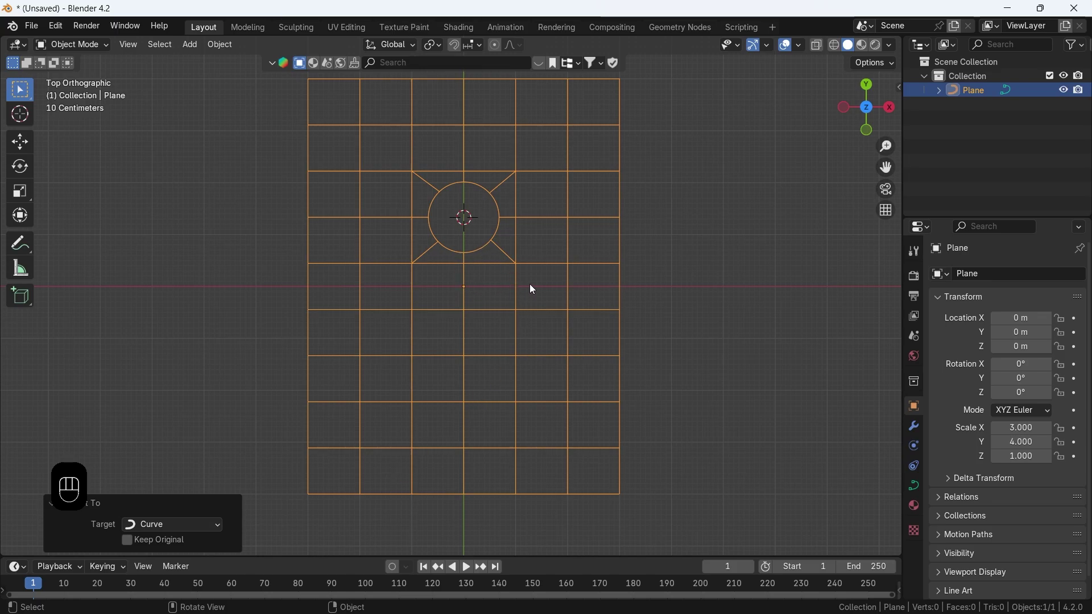
Place the 3D cursor beside the grid at about X 6 m, Y 0 m and add a 2 m plane there
{"action": "left_click", "coordinate": [913, 487]}
{"action": "scroll", "coordinate": [616, 322], "scroll_direction": "down", "scroll_amount": 2}
{"action": "middle_click_drag", "start_coordinate": [620, 327], "coordinate": [486, 316], "text": "shift"}
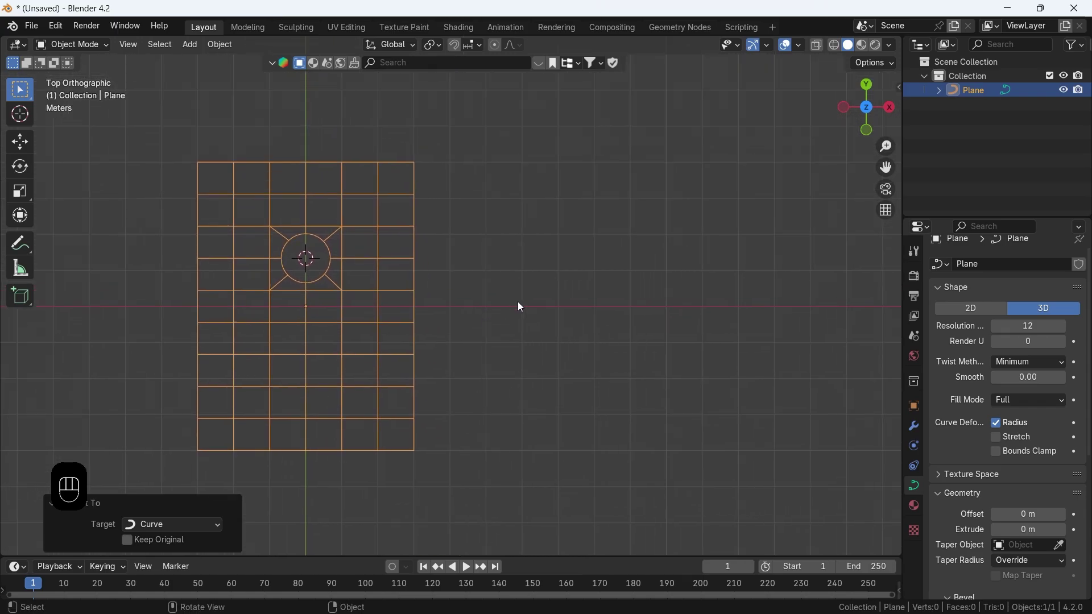
{"action": "scroll", "coordinate": [520, 308], "scroll_direction": "up", "scroll_amount": 3}
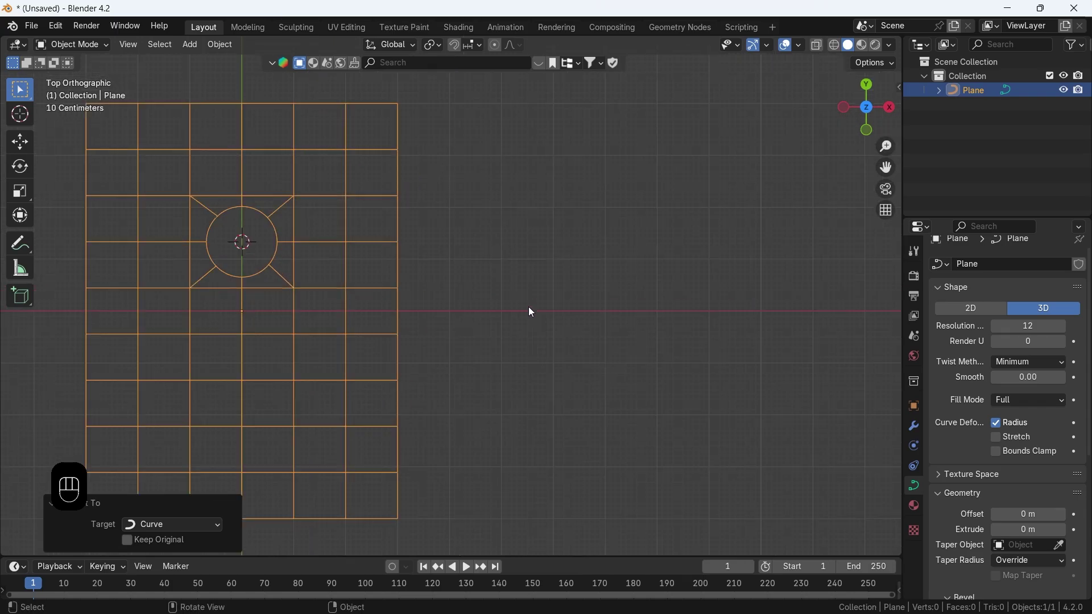
{"action": "right_click", "coordinate": [575, 316], "text": "shift"}
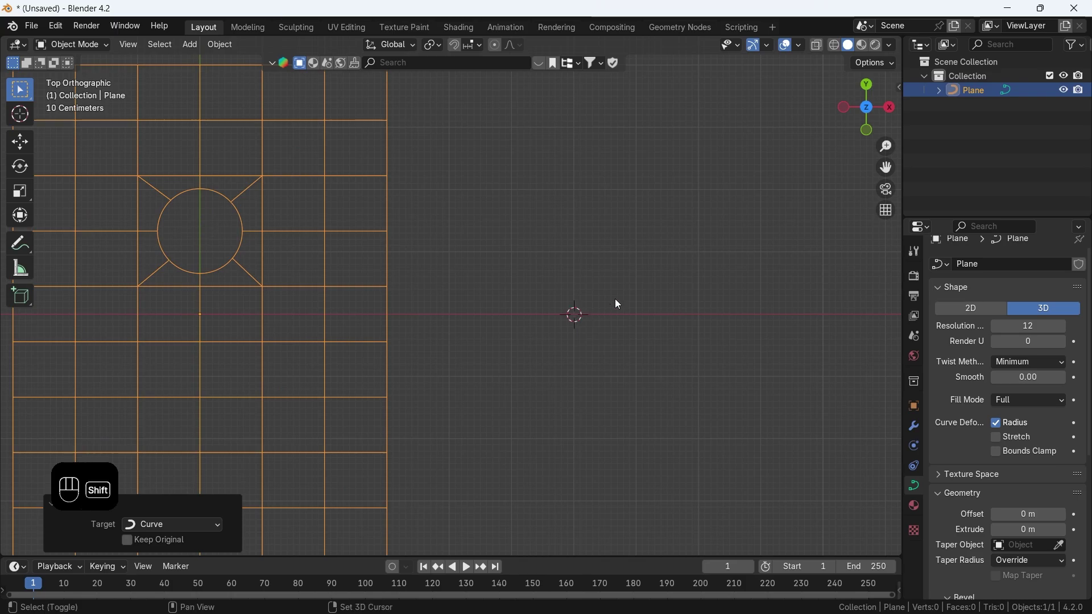
{"action": "key", "text": "shift+a"}
{"action": "mouse_move", "coordinate": [598, 290]}
{"action": "left_click", "coordinate": [646, 290]}
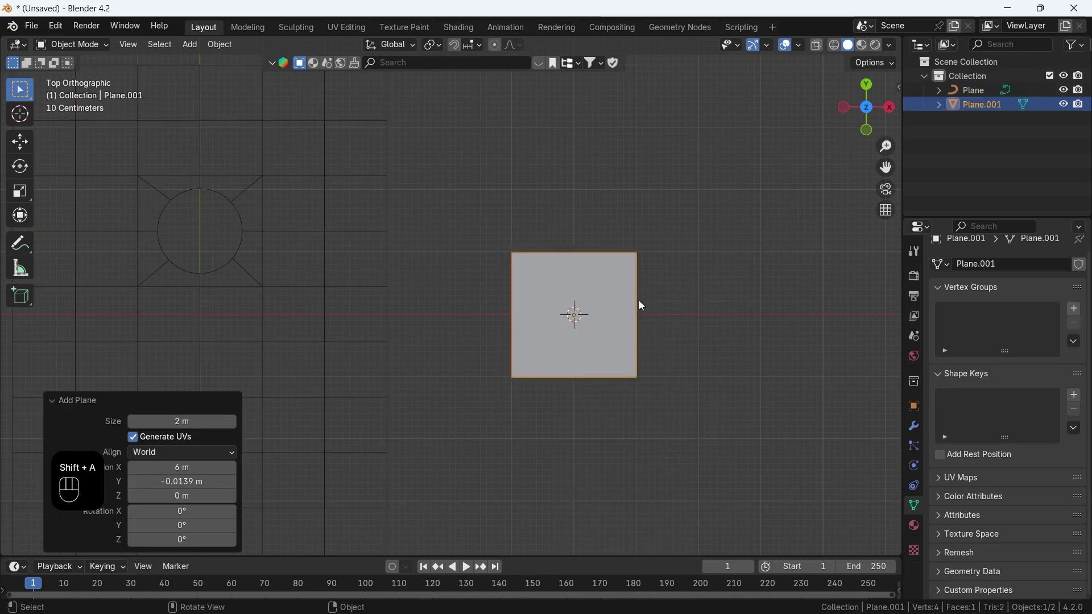
Merge all vertices of the new plane into a single vertex at the 3D cursor in Edit Mode
{"action": "key", "text": "Tab"}
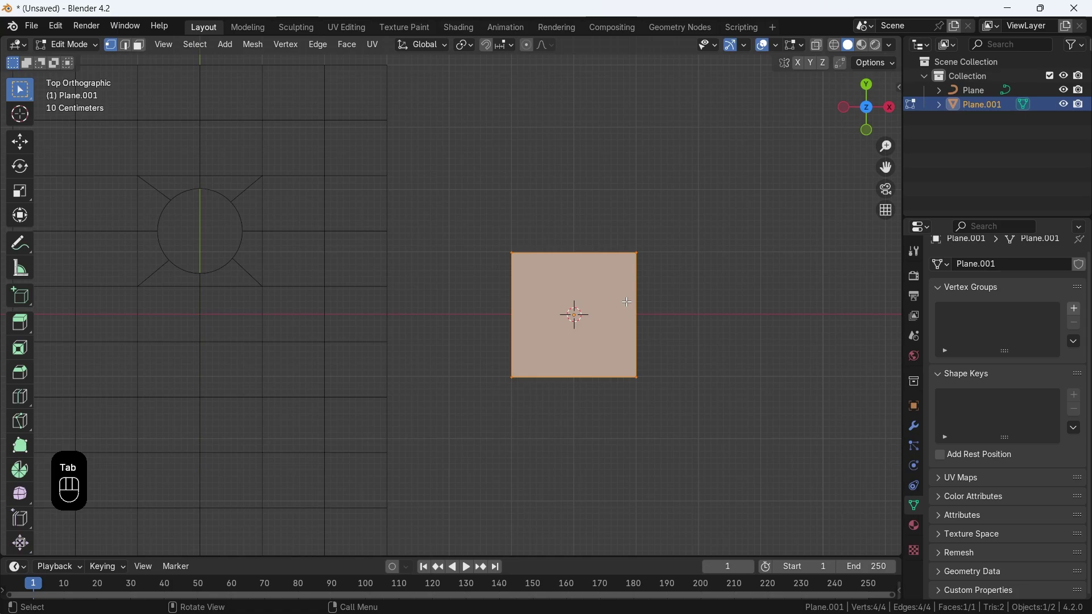
{"action": "key", "text": "m"}
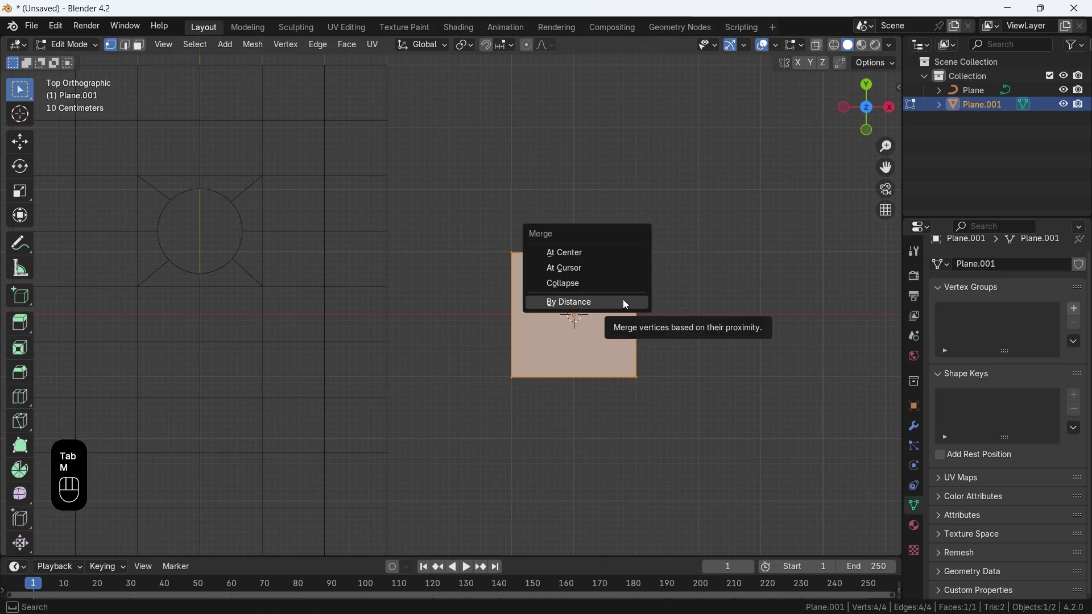
{"action": "left_click", "coordinate": [603, 269]}
{"action": "key", "text": "KP_Decimal"}
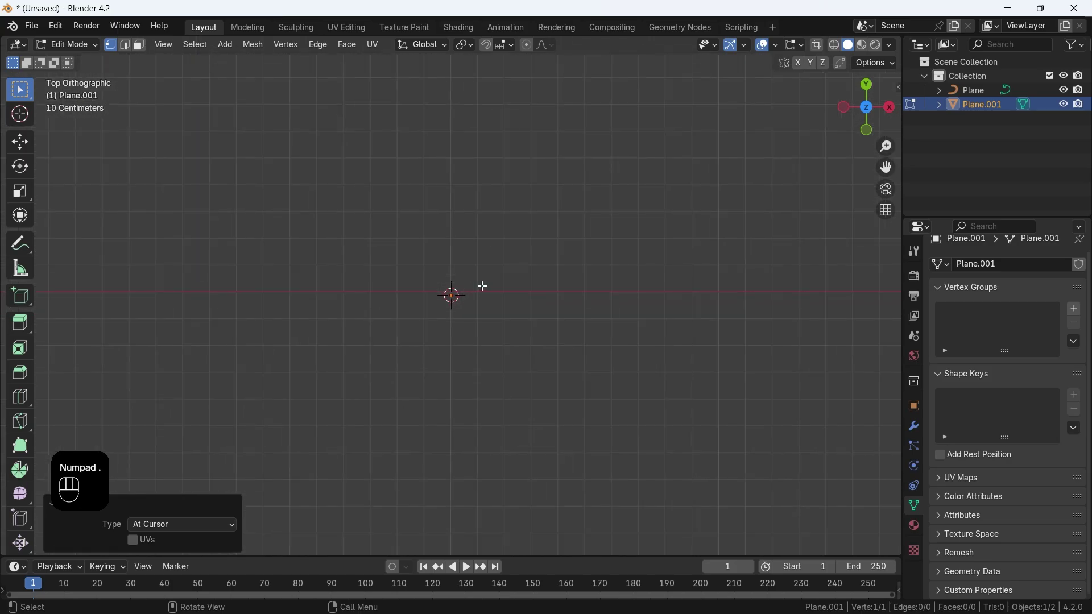
Extrude the vertex about 0.11 m up along Y and about 0.1 m along X to form the first stair step
{"action": "key", "text": "e"}
{"action": "key", "text": "y"}
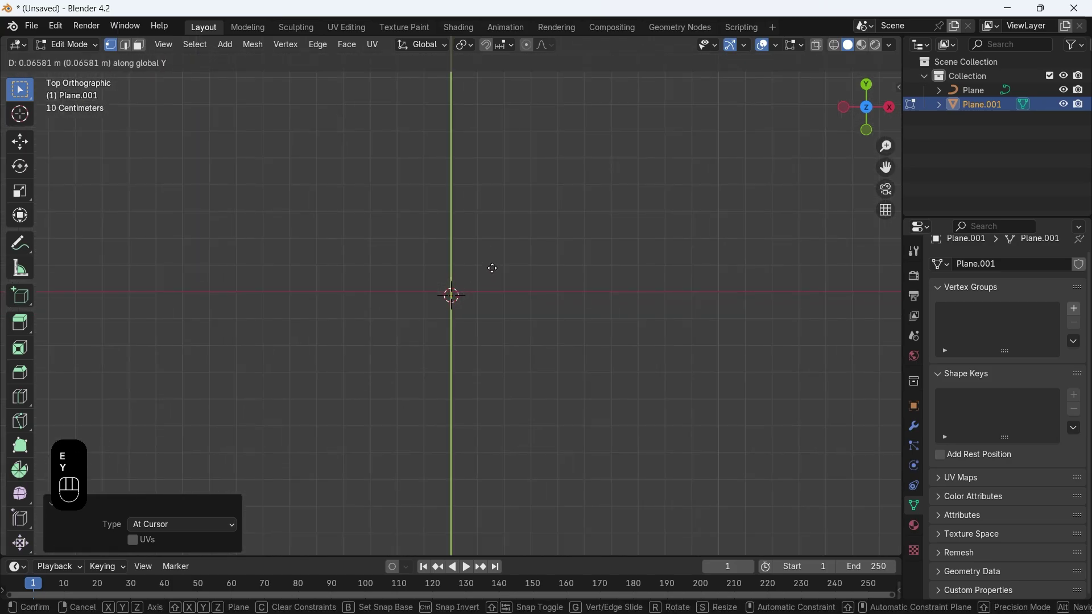
{"action": "left_click", "coordinate": [491, 257]}
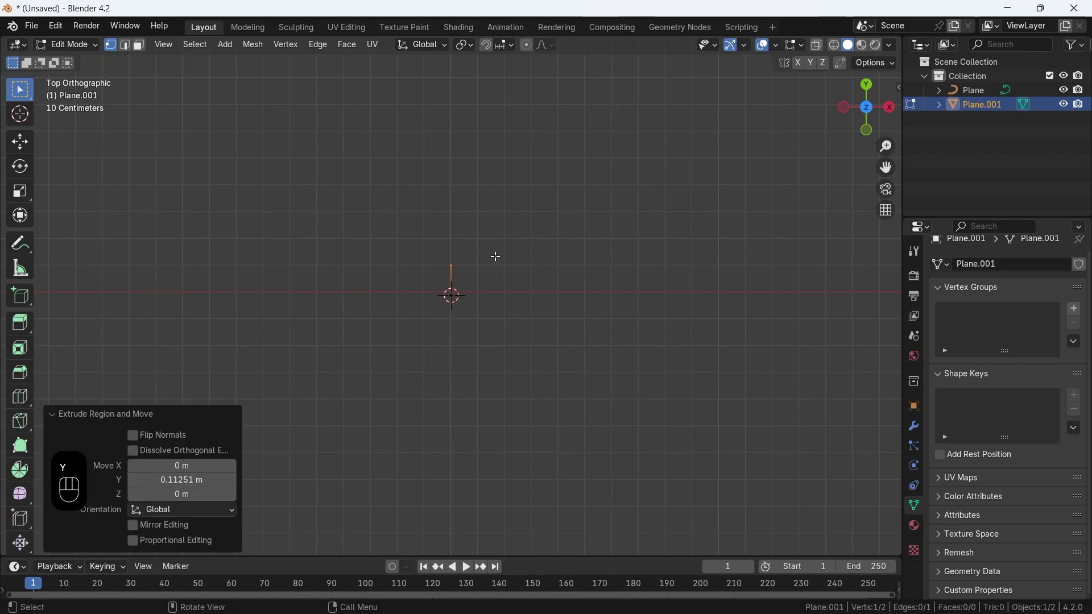
{"action": "key", "text": "e"}
{"action": "key", "text": "x"}
{"action": "key", "text": "x"}
{"action": "key", "text": "x"}
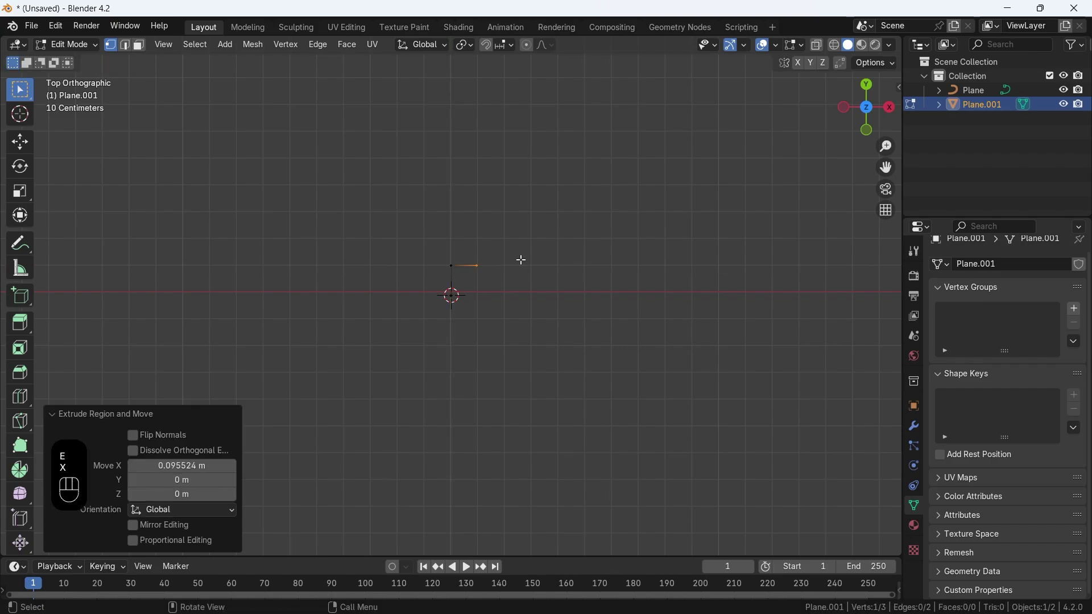
Extrude two more stair steps from the end vertex, each about 0.1 m up along Y and 0.1 m along X
{"action": "key", "text": "y"}
{"action": "left_click", "coordinate": [526, 232]}
{"action": "key", "text": "e"}
{"action": "key", "text": "x"}
{"action": "left_click", "coordinate": [554, 236]}
{"action": "key", "text": "e"}
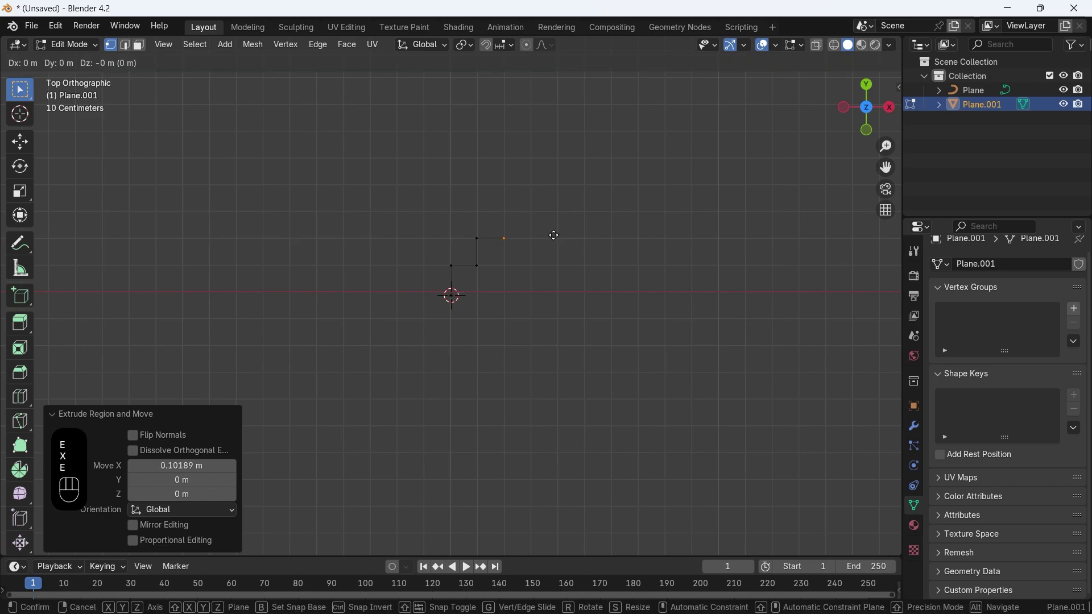
{"action": "key", "text": "y"}
{"action": "left_click", "coordinate": [556, 208]}
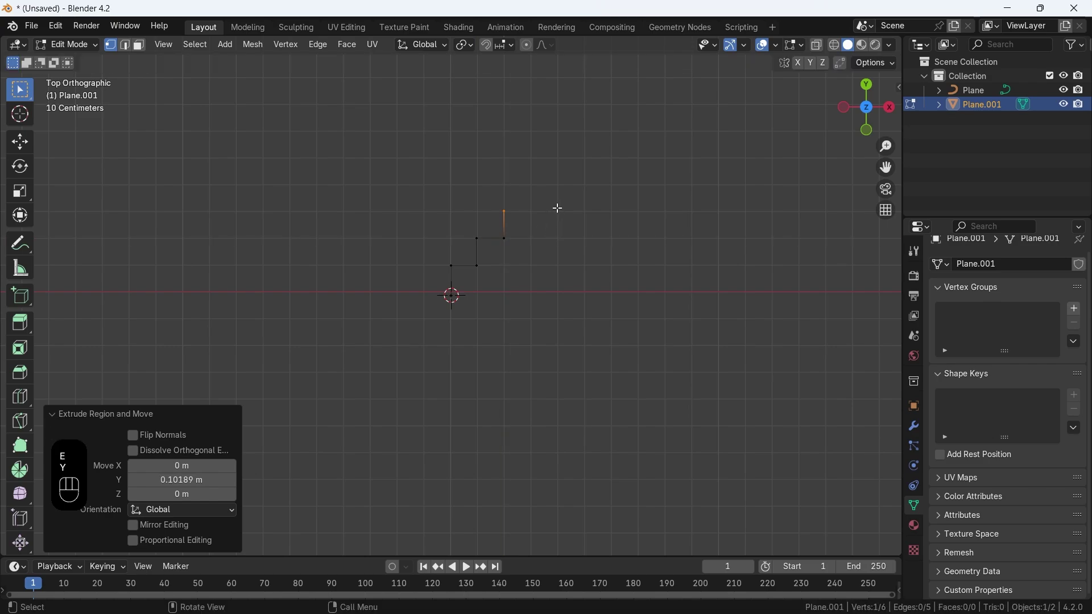
{"action": "key", "text": "e"}
{"action": "key", "text": "x"}
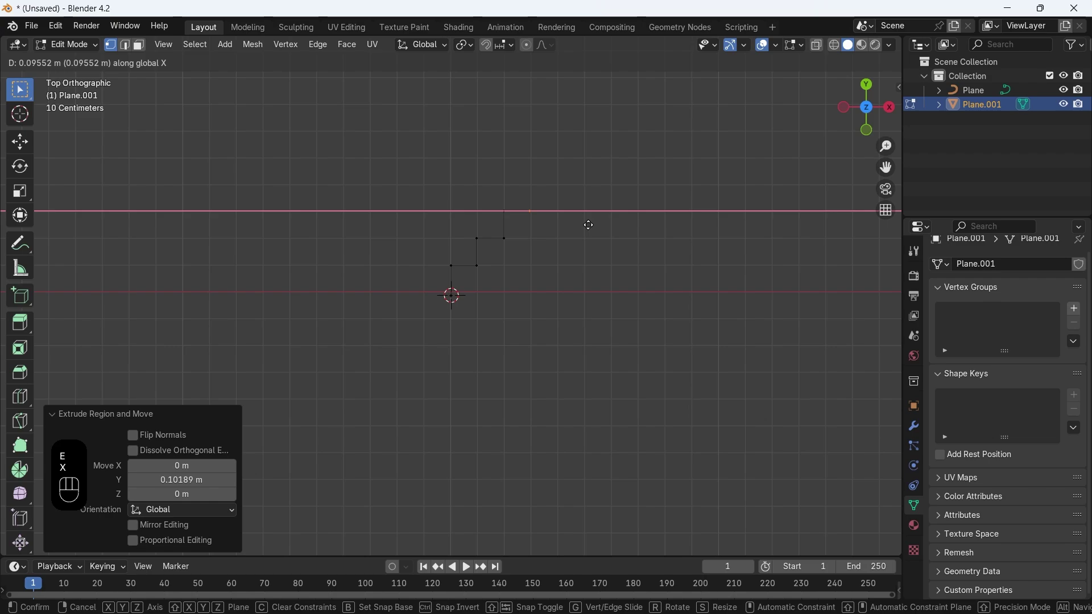
{"action": "left_click", "coordinate": [589, 225]}
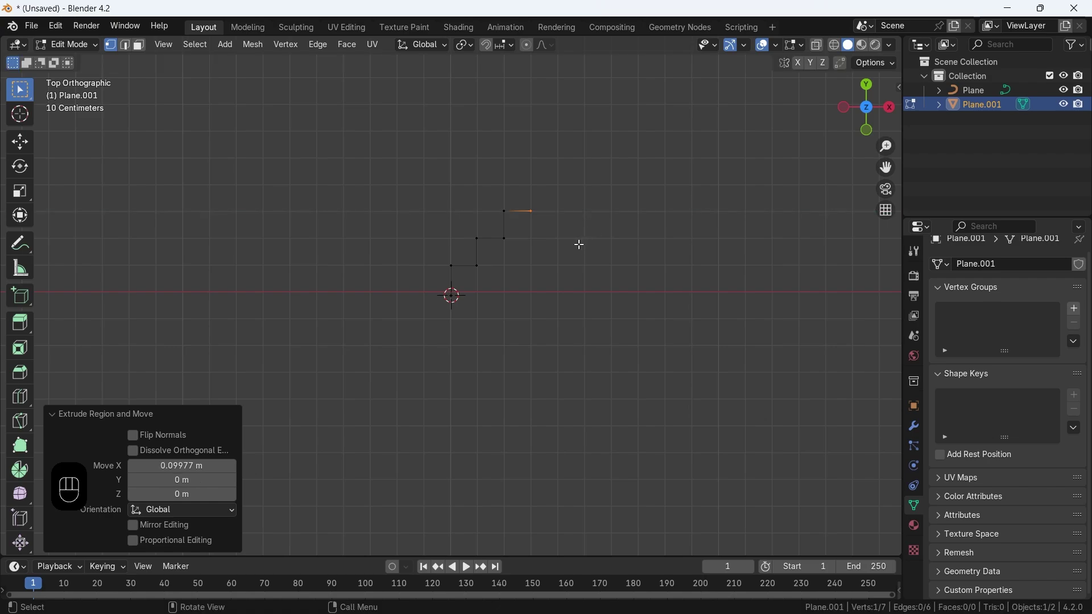
Duplicate the whole stair profile about 0.28 m along X and mirror the copy on the global X axis
{"action": "key", "text": "a"}
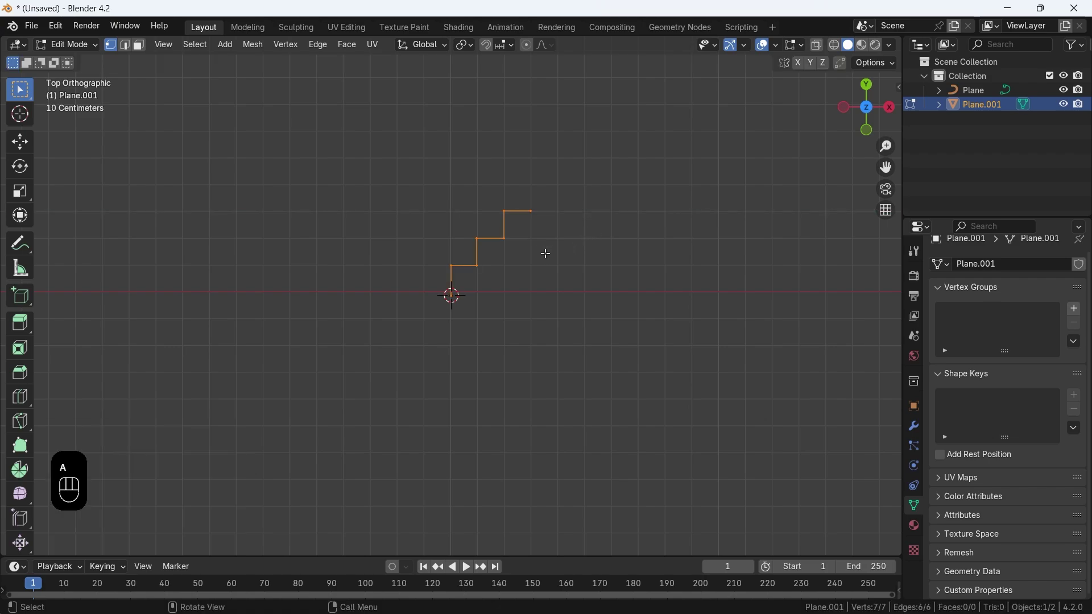
{"action": "key", "text": "shift+d"}
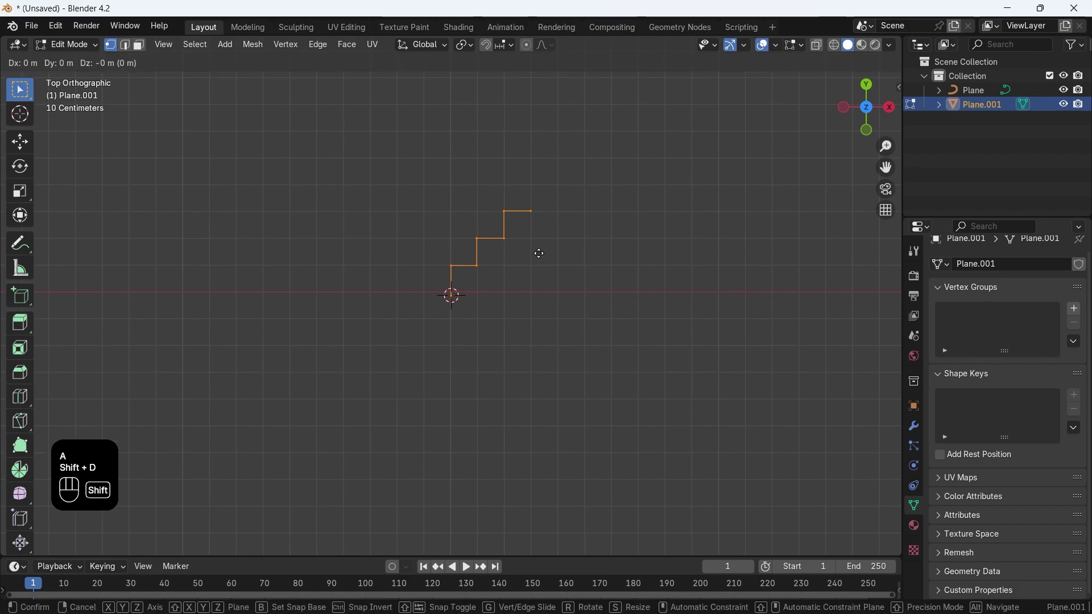
{"action": "key", "text": "x"}
{"action": "left_click", "coordinate": [615, 262]}
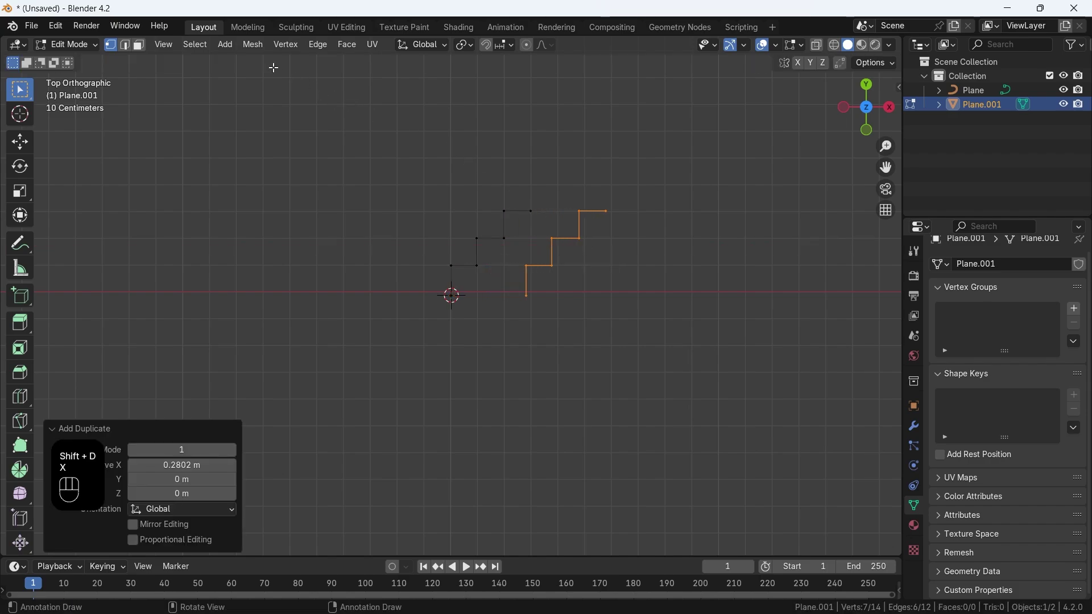
{"action": "left_click", "coordinate": [246, 45]}
{"action": "mouse_move", "coordinate": [354, 75]}
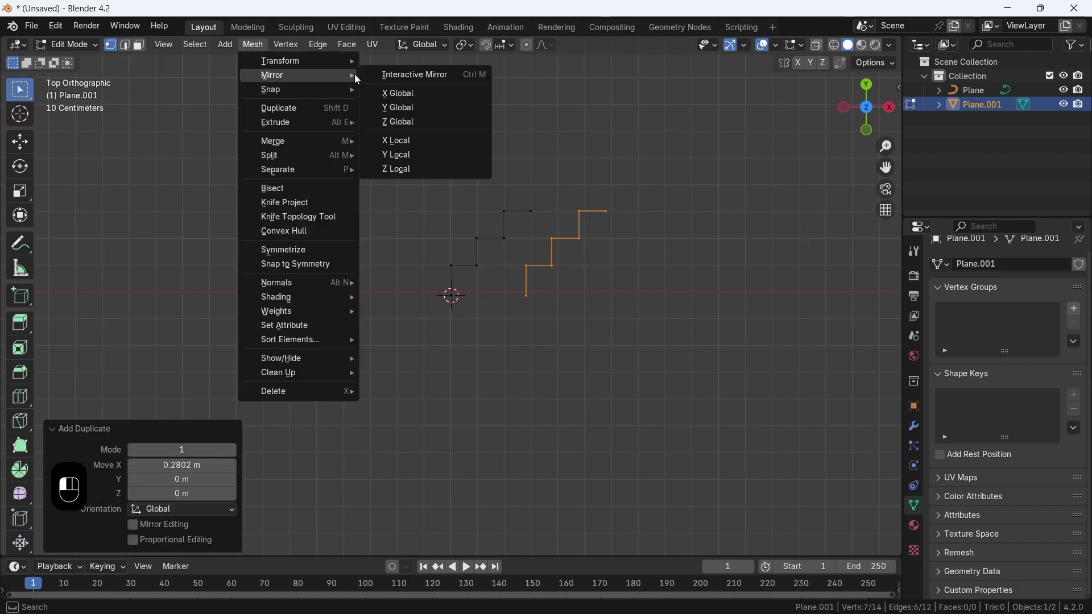
{"action": "left_click", "coordinate": [391, 93]}
{"action": "scroll", "coordinate": [557, 182], "scroll_direction": "up", "scroll_amount": 3}
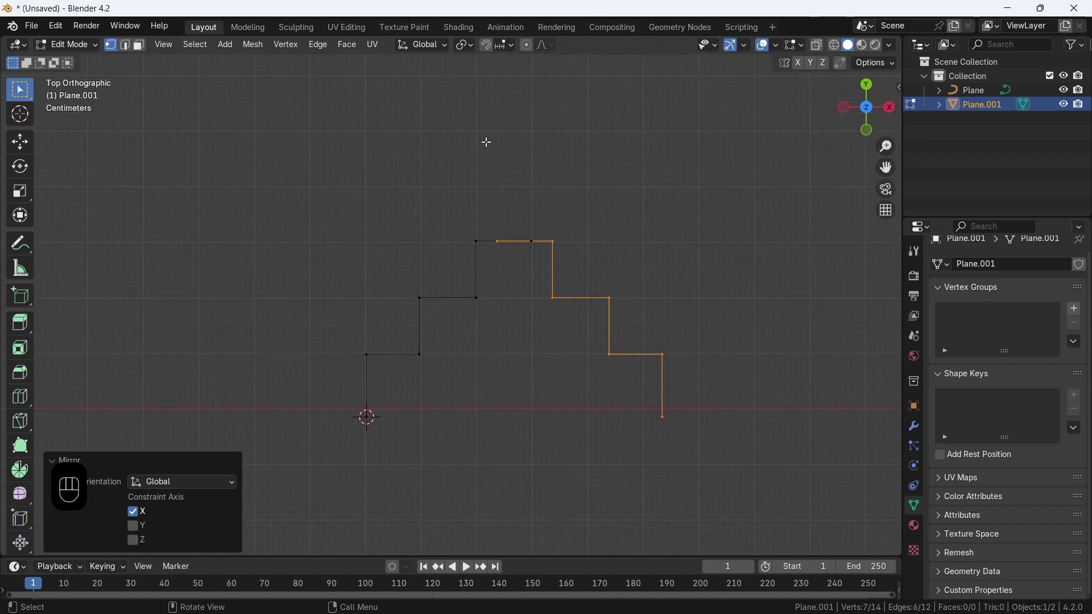
Enable snapping and move the mirrored half along X until its top end meets the top end of the original half
{"action": "left_click", "coordinate": [467, 45]}
{"action": "left_click", "coordinate": [487, 44]}
{"action": "left_click", "coordinate": [501, 45]}
{"action": "left_click", "coordinate": [479, 136]}
{"action": "key", "text": "g"}
{"action": "key", "text": "x"}
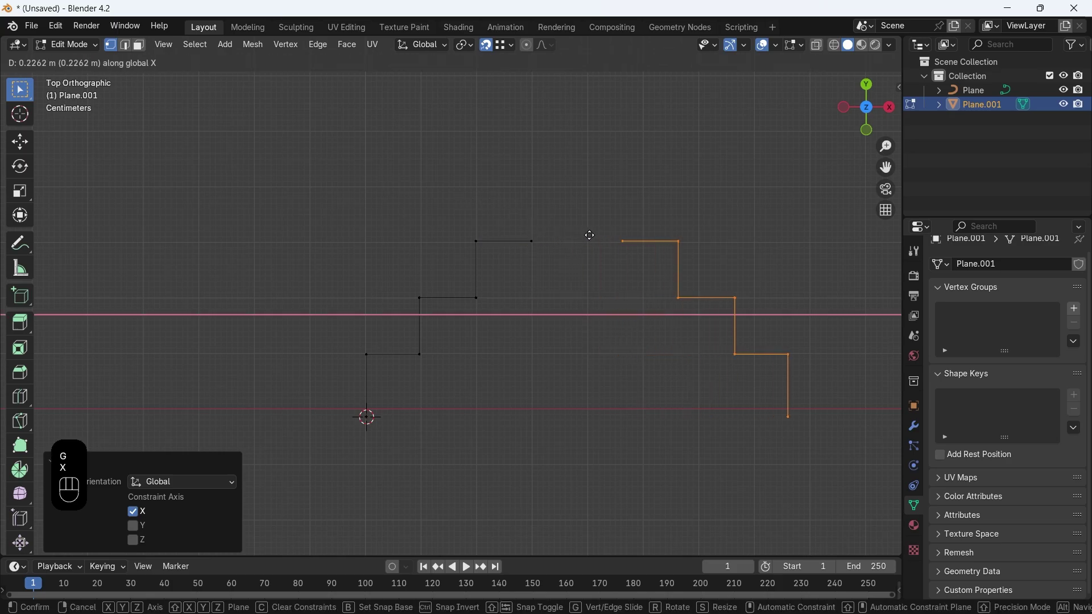
{"action": "left_click", "coordinate": [588, 236]}
{"action": "key", "text": "g"}
{"action": "key", "text": "x"}
{"action": "left_click", "coordinate": [539, 241]}
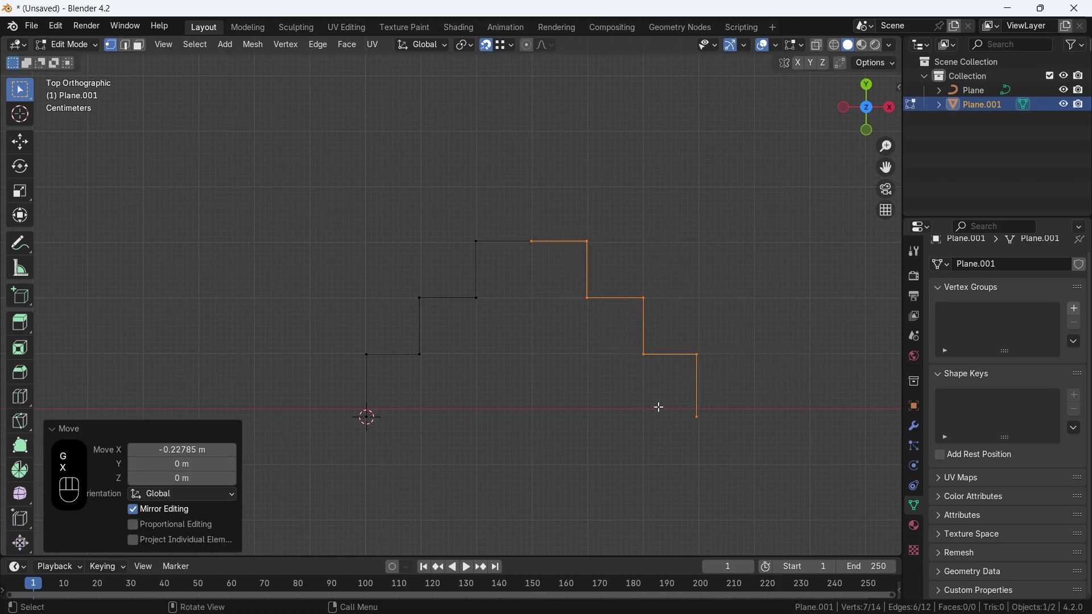
Extrude the mirrored half's bottom end vertex about 0.59 m back to the profile's starting vertex to form the base
{"action": "left_click_drag", "start_coordinate": [659, 408], "coordinate": [720, 437]}
{"action": "key", "text": "e"}
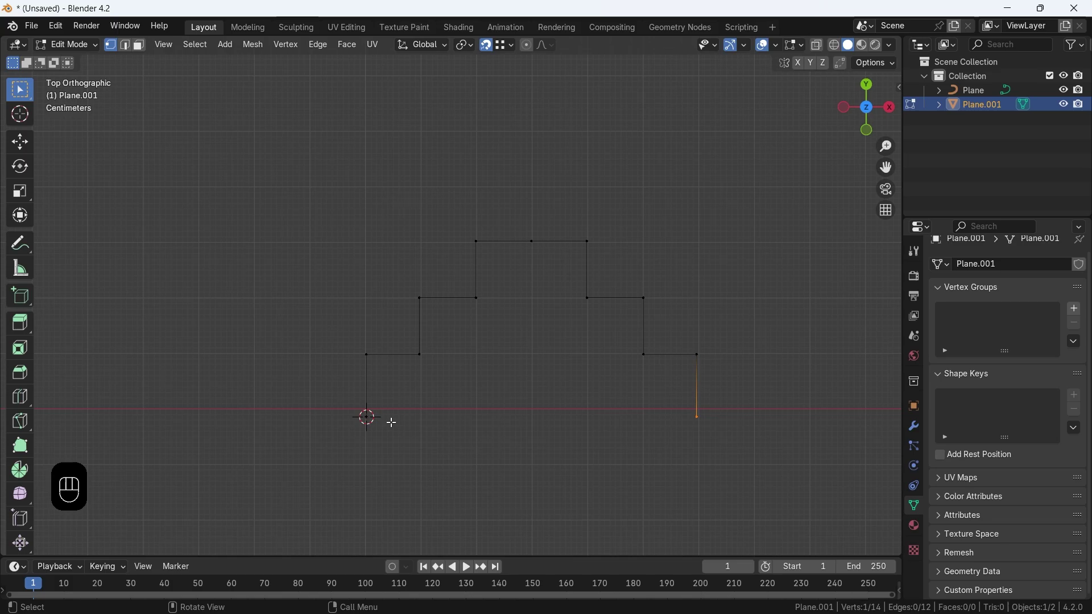
{"action": "left_click", "coordinate": [372, 424]}
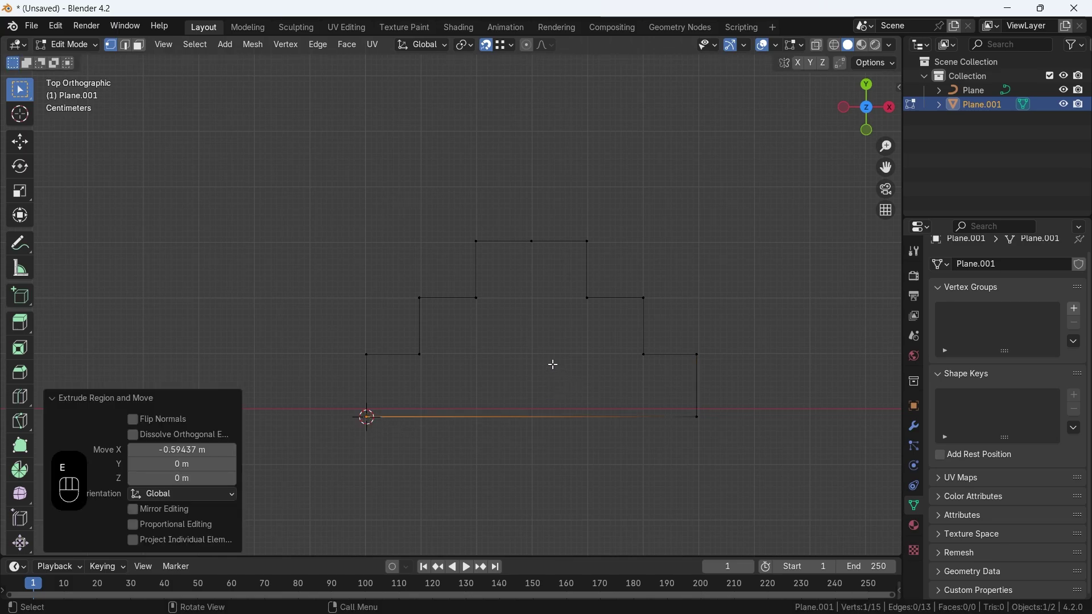
Merge all vertices by distance at 0.0001 m and dissolve the middle vertex of the top edge
{"action": "key", "text": "a"}
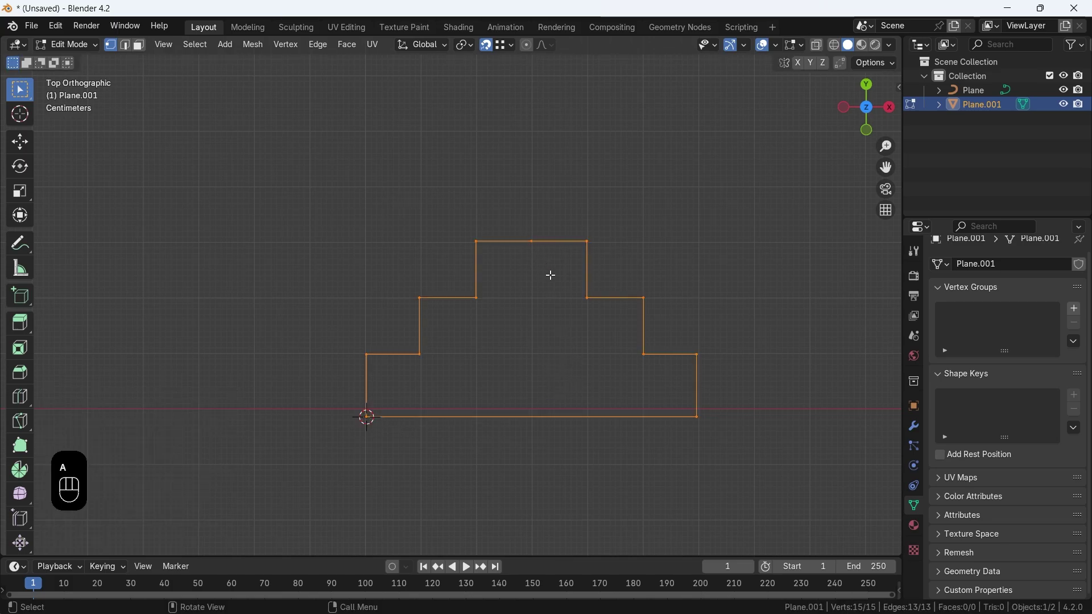
{"action": "key", "text": "m"}
{"action": "left_click", "coordinate": [541, 309]}
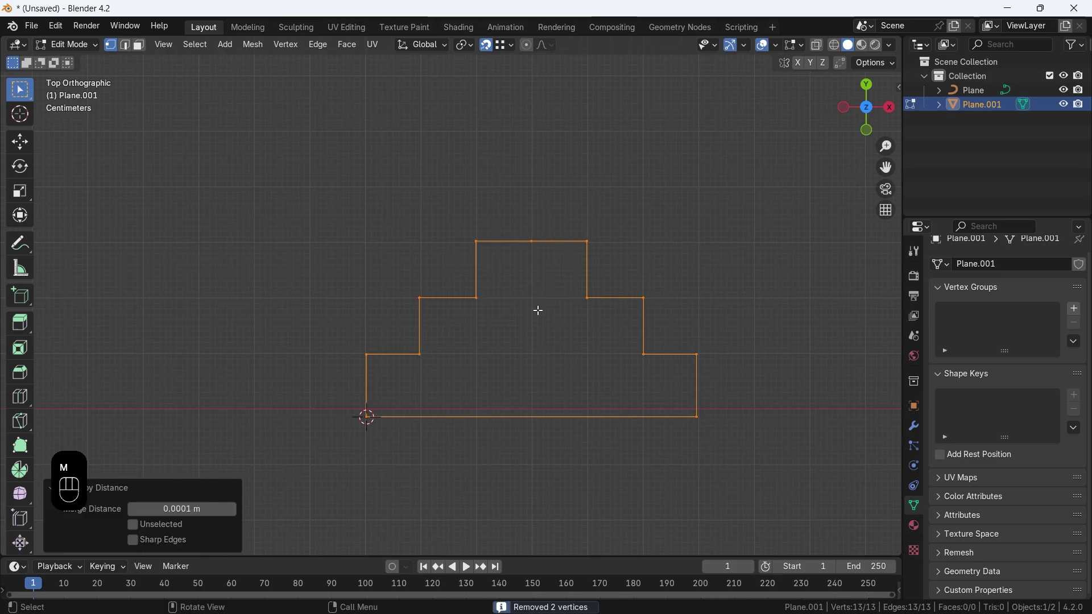
{"action": "left_click", "coordinate": [528, 236]}
{"action": "key", "text": "ctrl+x"}
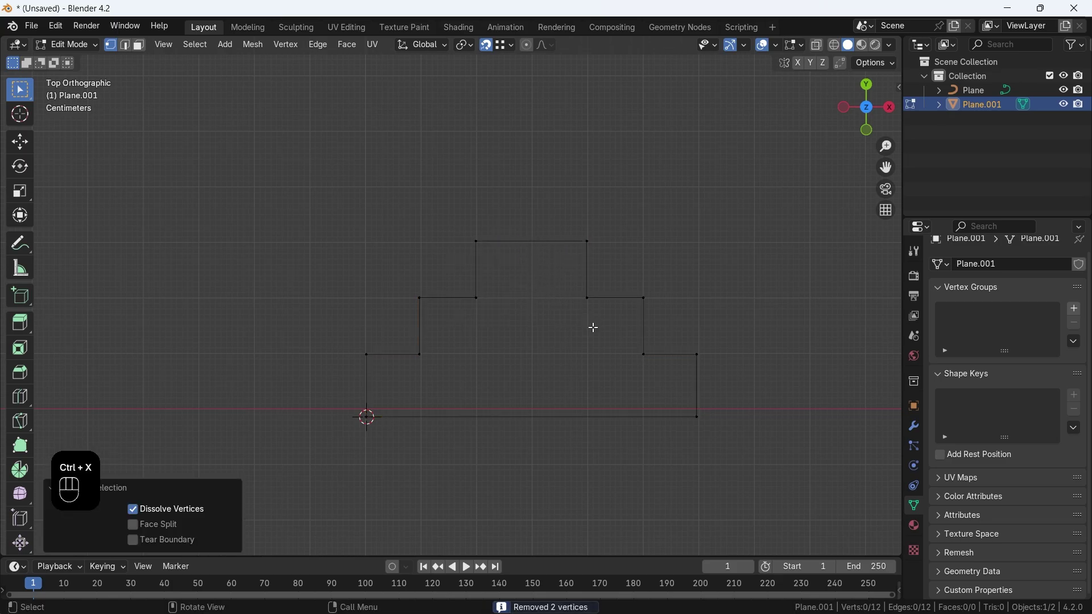
Bevel all outline vertices except the two base corners by about 0.022 m with 5 segments, and return to Object Mode
{"action": "key", "text": "a"}
{"action": "left_click_drag", "start_coordinate": [341, 407], "coordinate": [799, 475], "text": "ctrl"}
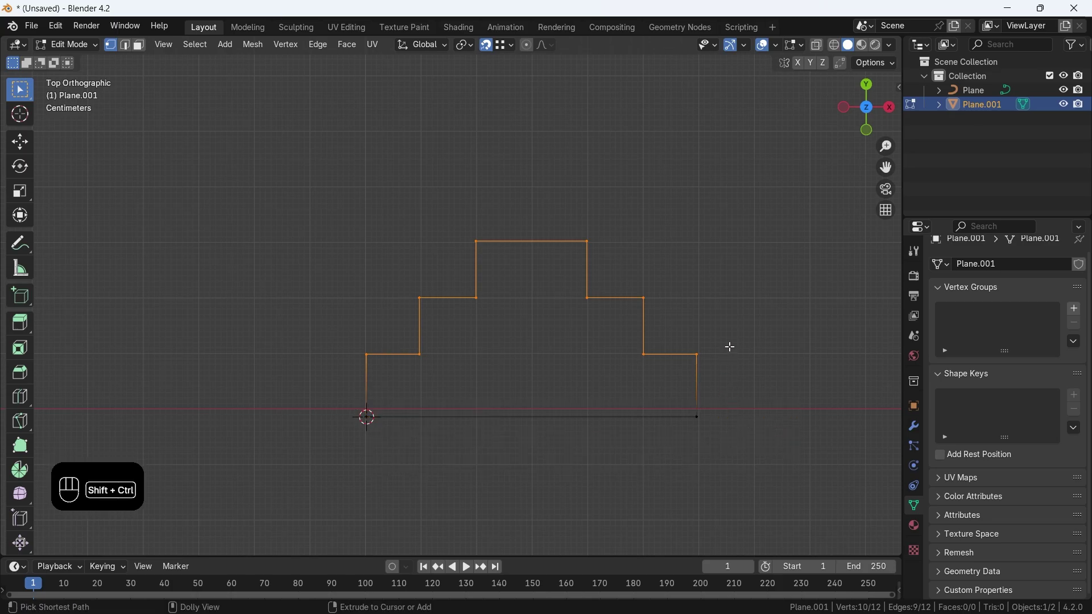
{"action": "key", "text": "ctrl+shift+b"}
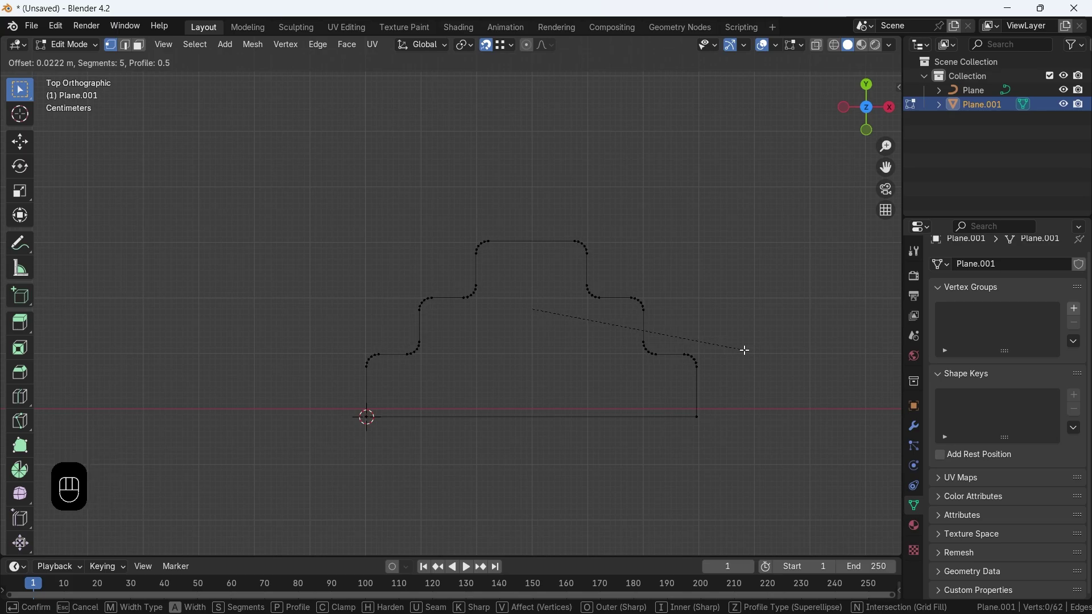
{"action": "left_click", "coordinate": [745, 350]}
{"action": "key", "text": "Tab"}
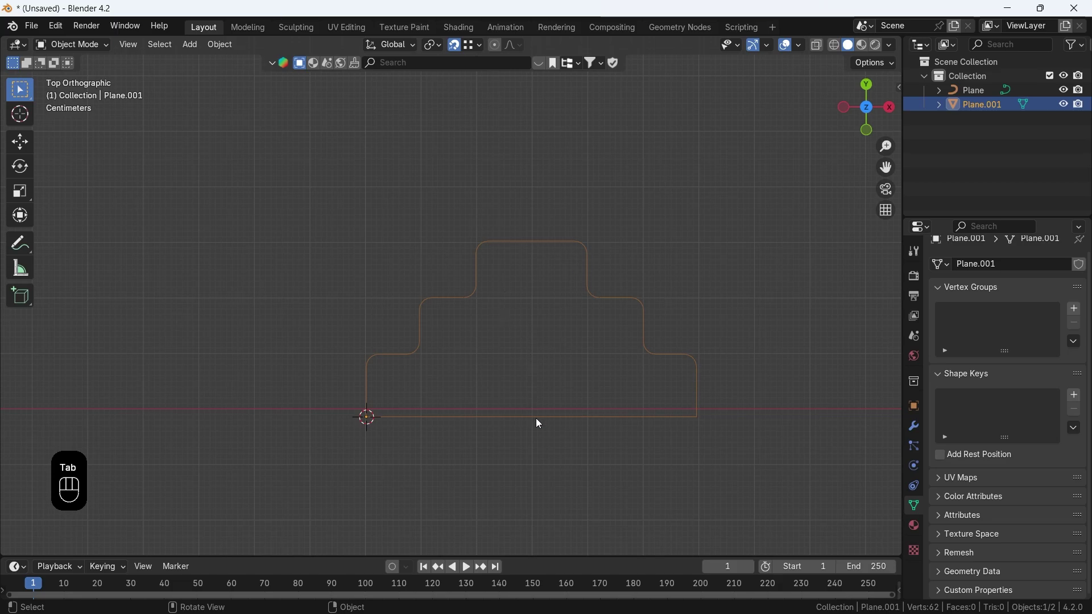
Subdivide the outline's base edge in Edit Mode and snap the 3D cursor to its midpoint vertex
{"action": "key", "text": "Tab"}
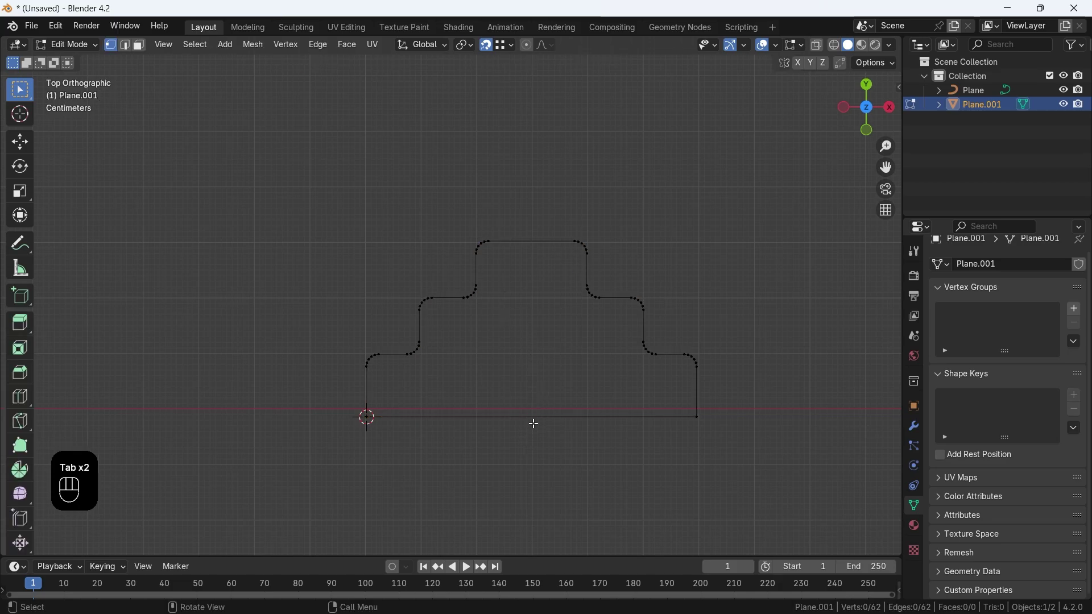
{"action": "key", "text": "2"}
{"action": "right_click", "coordinate": [556, 410]}
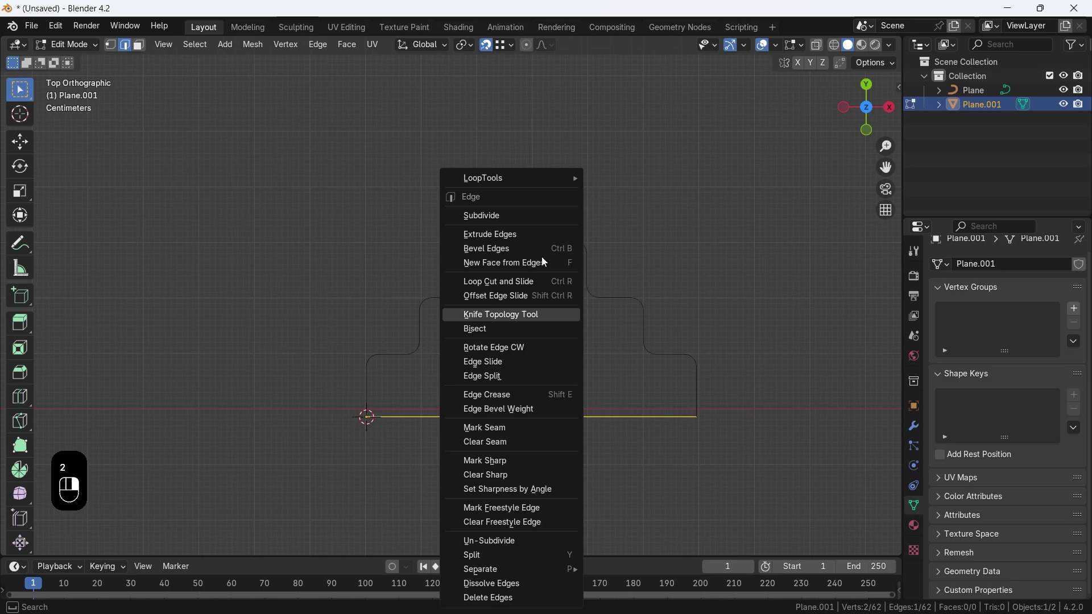
{"action": "left_click", "coordinate": [530, 210]}
{"action": "key", "text": "1"}
{"action": "left_click", "coordinate": [531, 417]}
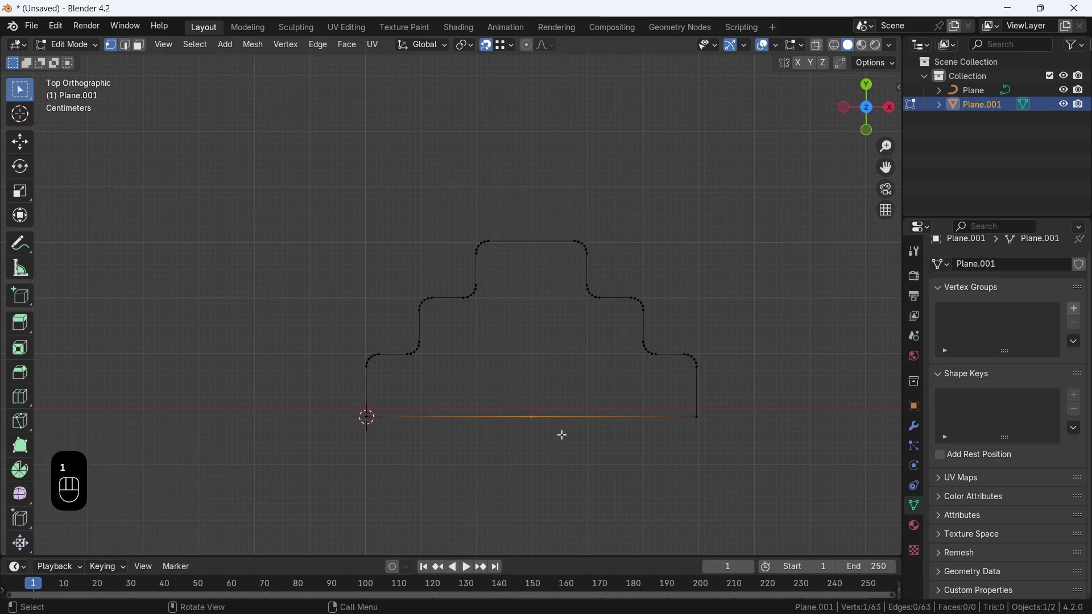
{"action": "key", "text": "shift+s"}
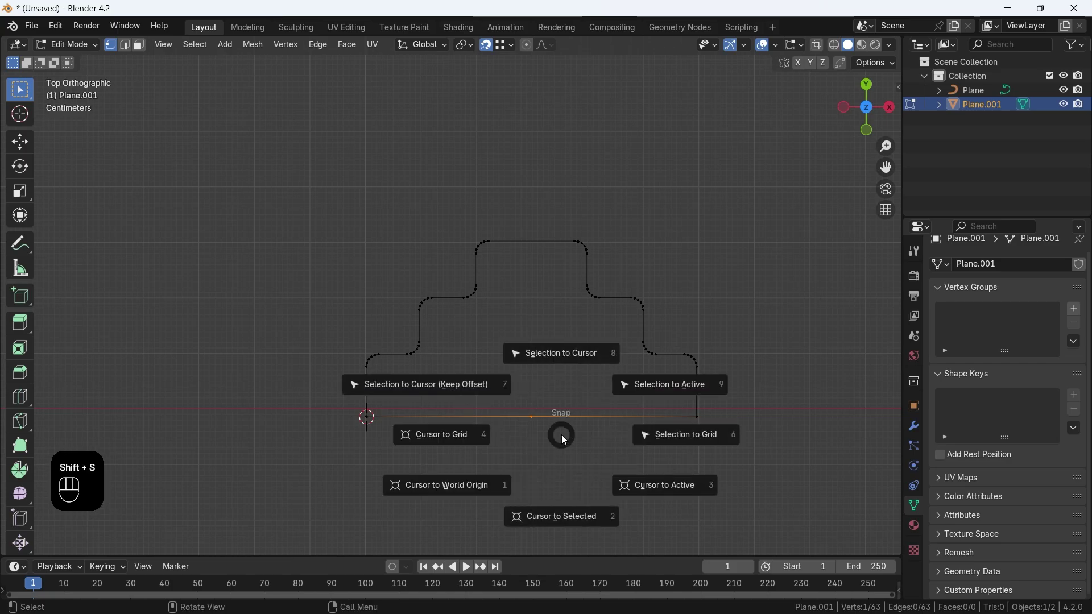
{"action": "left_click", "coordinate": [565, 495]}
Set the stepped outline's origin to the 3D cursor at its base midpoint in Object Mode, and test scaling from it
{"action": "key", "text": "Tab"}
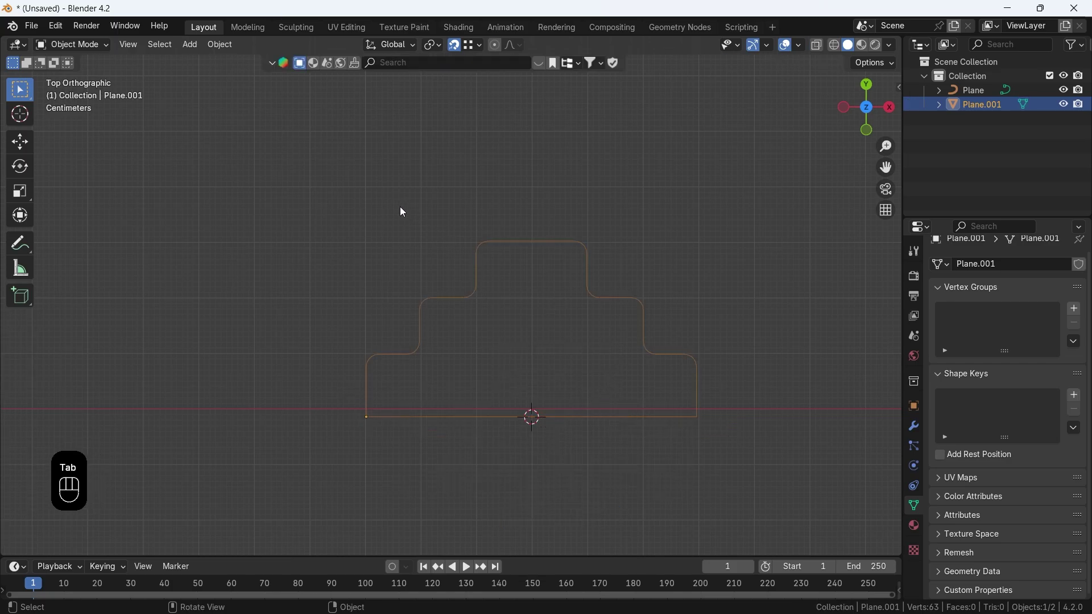
{"action": "left_click", "coordinate": [229, 49]}
{"action": "mouse_move", "coordinate": [272, 76]}
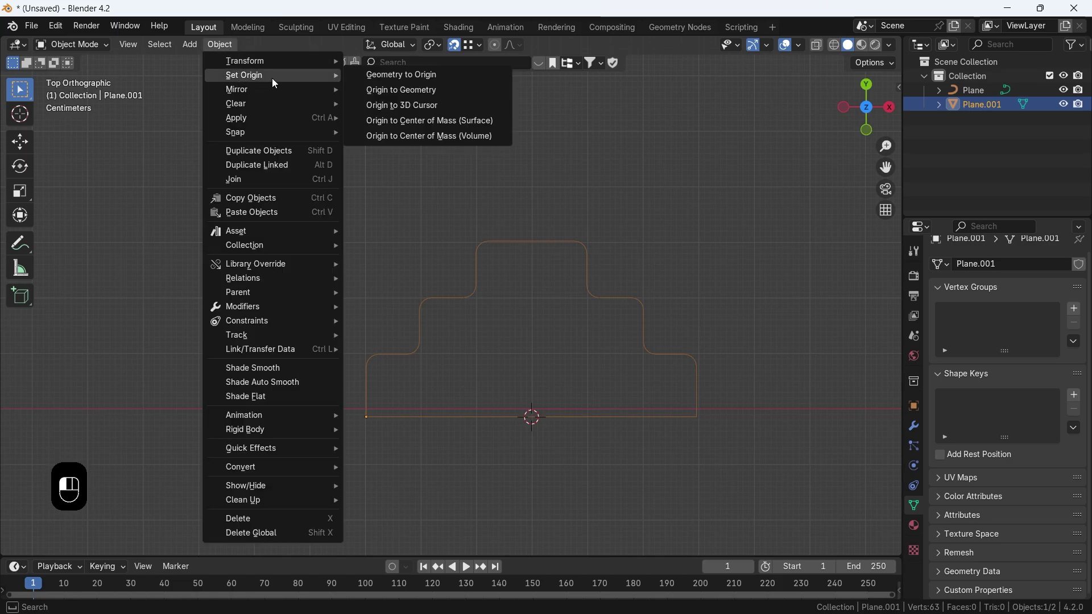
{"action": "left_click", "coordinate": [381, 105]}
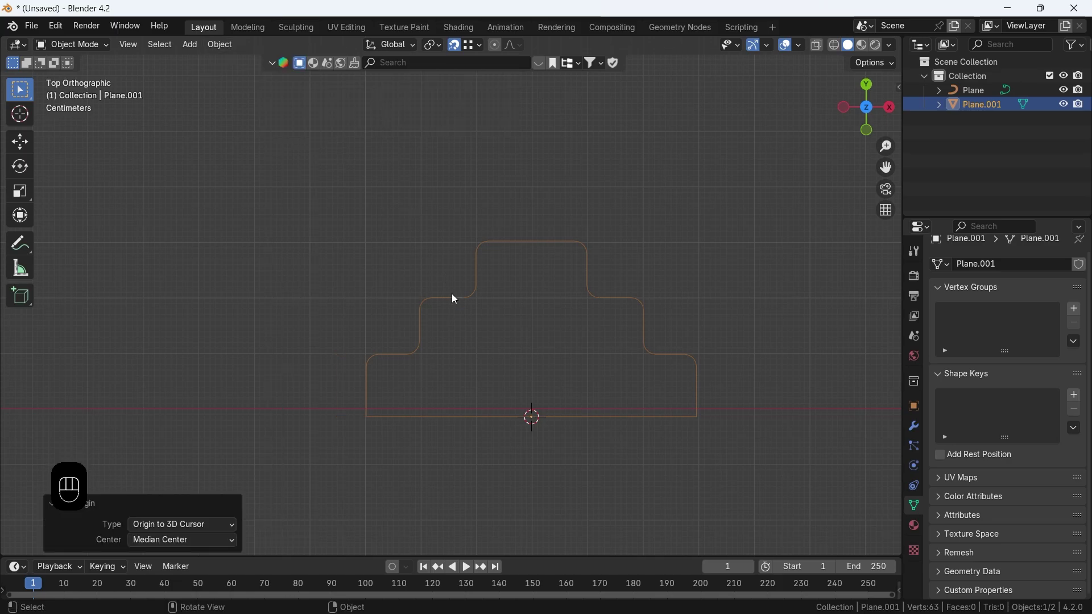
{"action": "key", "text": "s"}
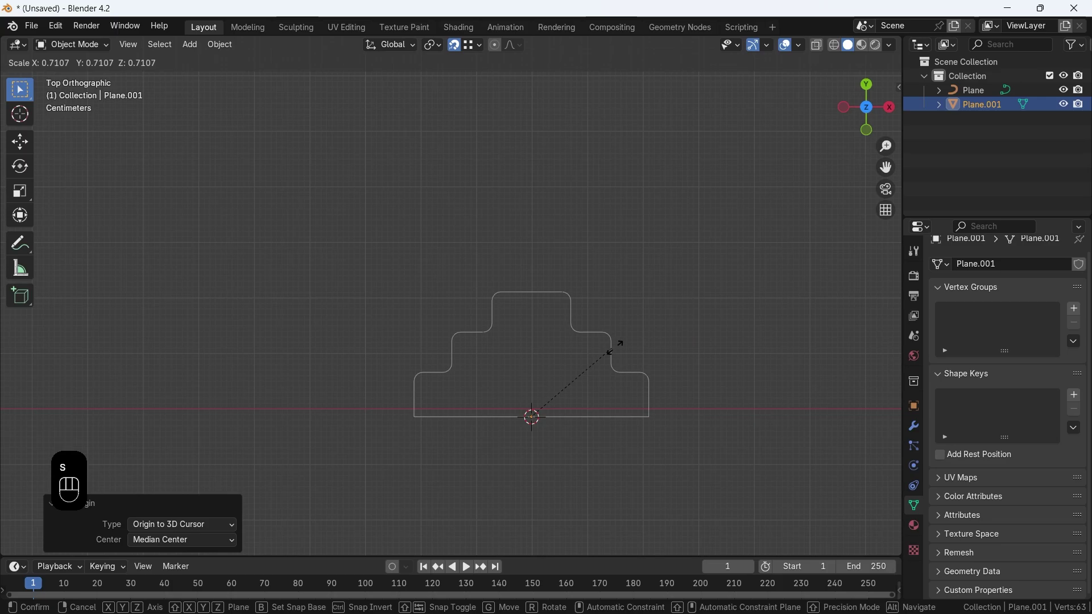
{"action": "left_click", "coordinate": [661, 340]}
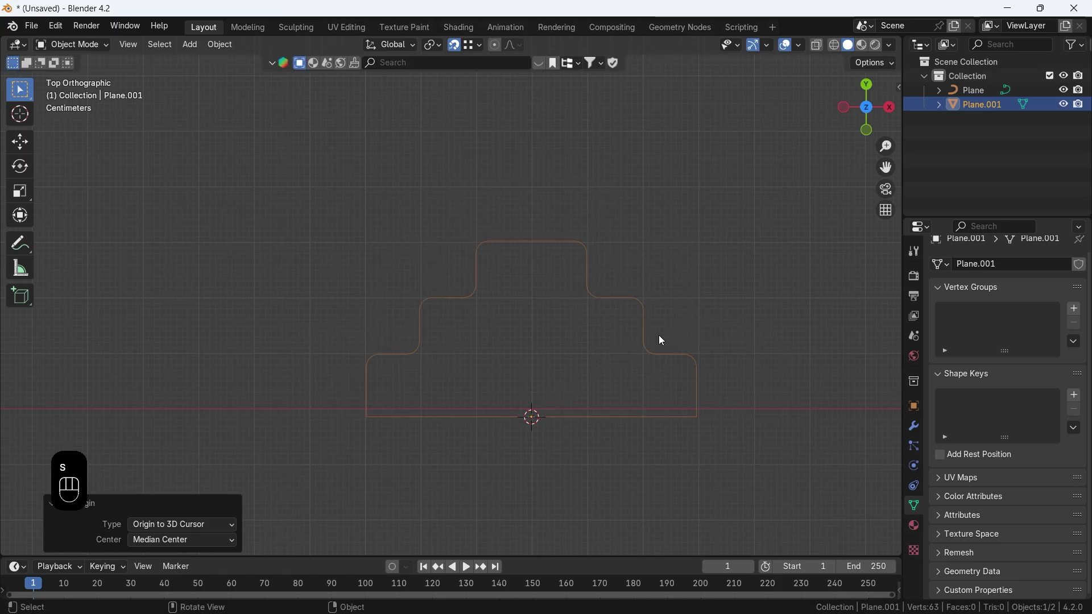
Convert the stepped profile outline from a mesh to a curve
{"action": "left_click", "coordinate": [221, 46]}
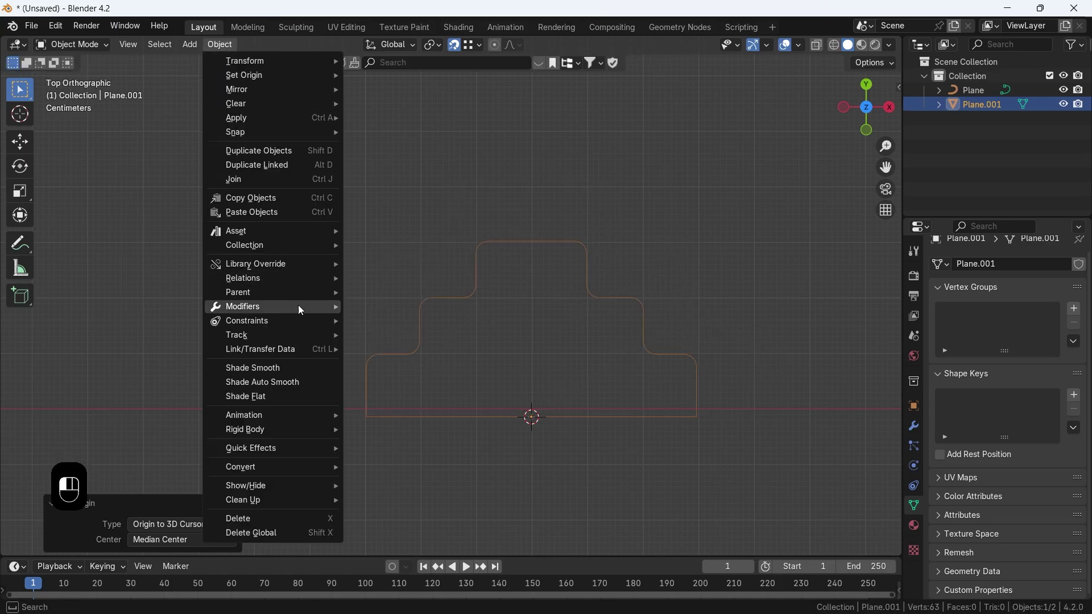
{"action": "mouse_move", "coordinate": [325, 471]}
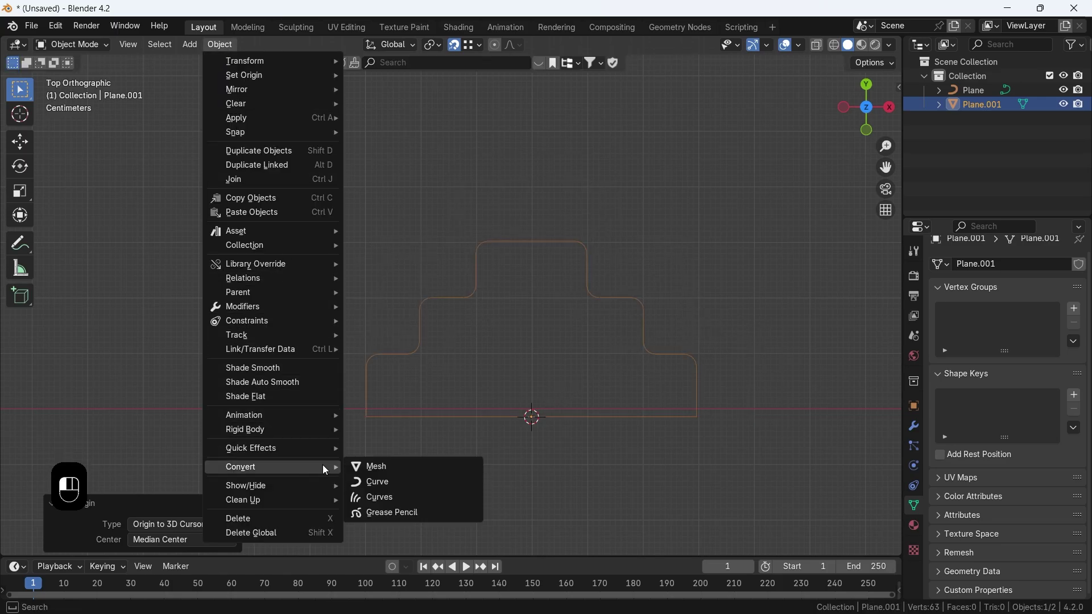
{"action": "left_click", "coordinate": [377, 482]}
Select the grid panel curve and raise it about 4.07 m along the Z axis
{"action": "scroll", "coordinate": [603, 313], "scroll_direction": "down", "scroll_amount": 12}
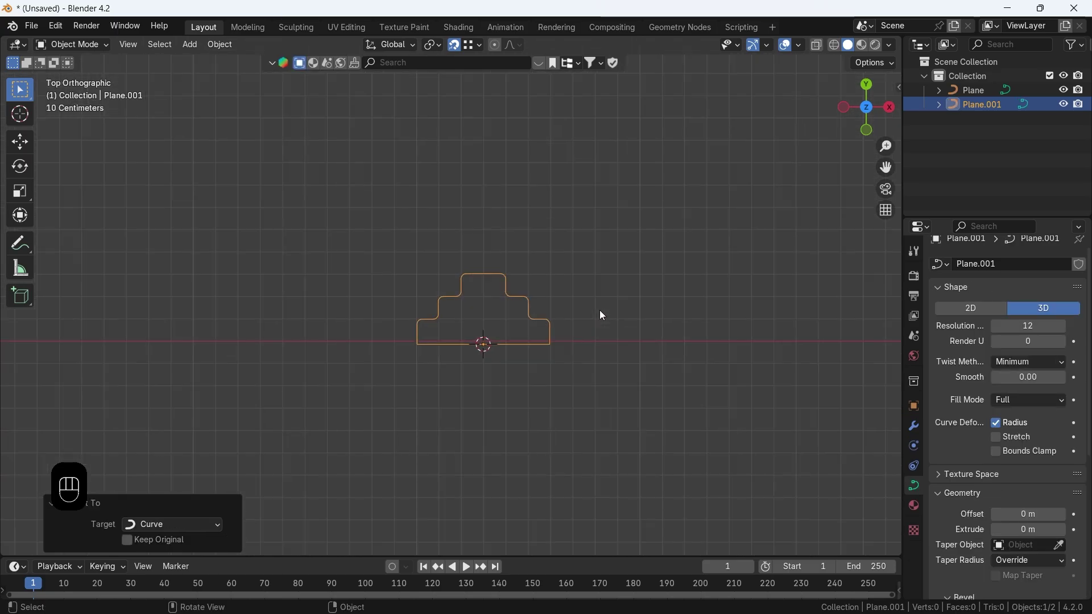
{"action": "left_click", "coordinate": [233, 241]}
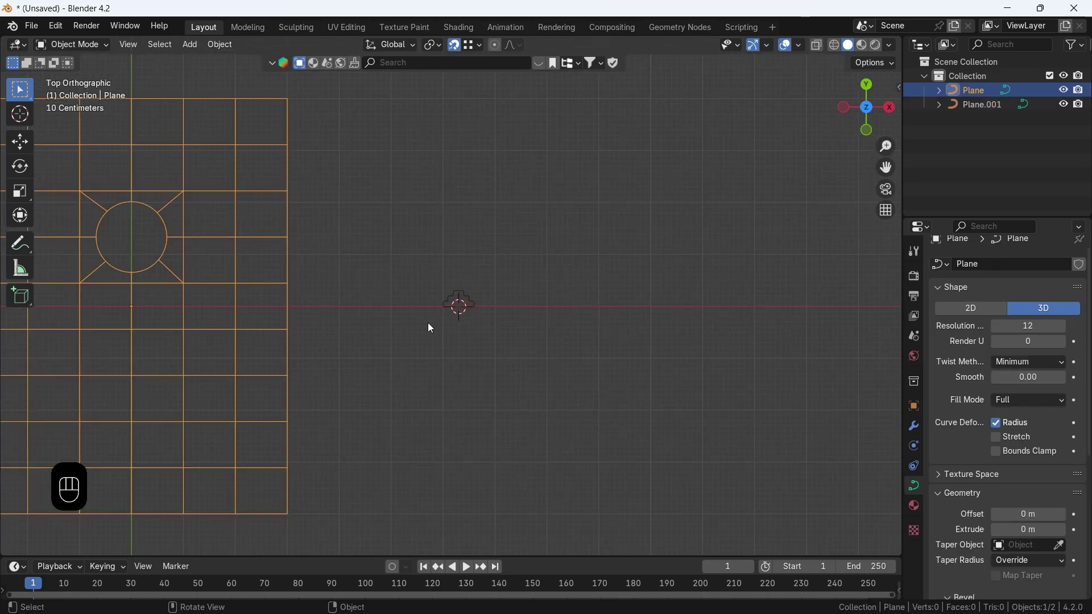
{"action": "middle_click_drag", "start_coordinate": [427, 323], "coordinate": [582, 386]}
{"action": "key", "text": "g"}
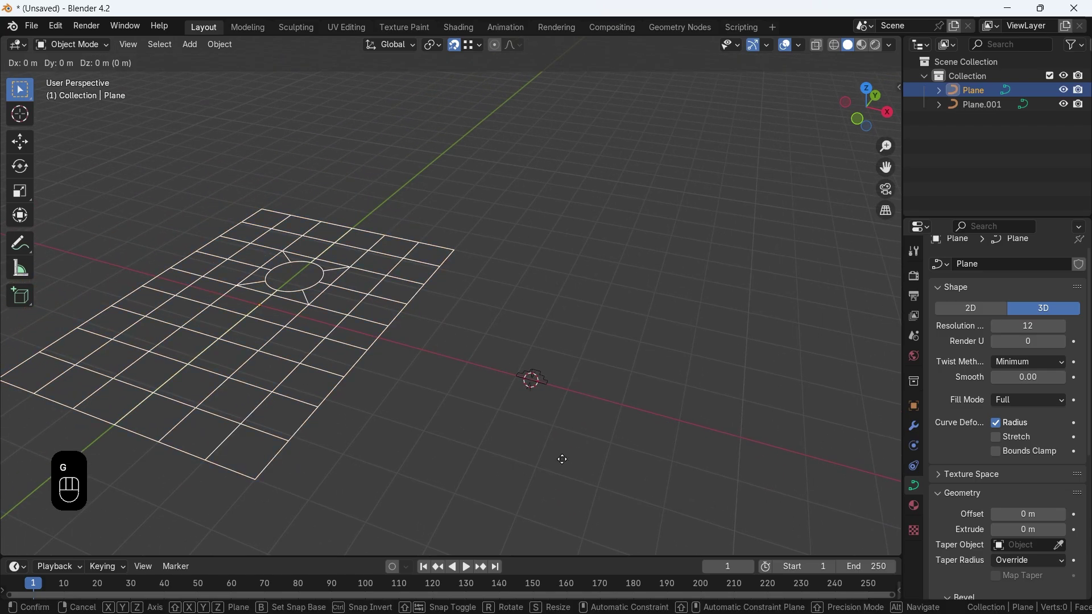
{"action": "key", "text": "z"}
{"action": "left_click", "coordinate": [467, 258]}
Set the grid curve's bevel type to Object and pick the stepped profile outline as its bevel object
{"action": "middle_click_drag", "start_coordinate": [466, 258], "coordinate": [518, 302], "text": "shift"}
{"action": "scroll", "coordinate": [952, 497], "scroll_direction": "down", "scroll_amount": 5}
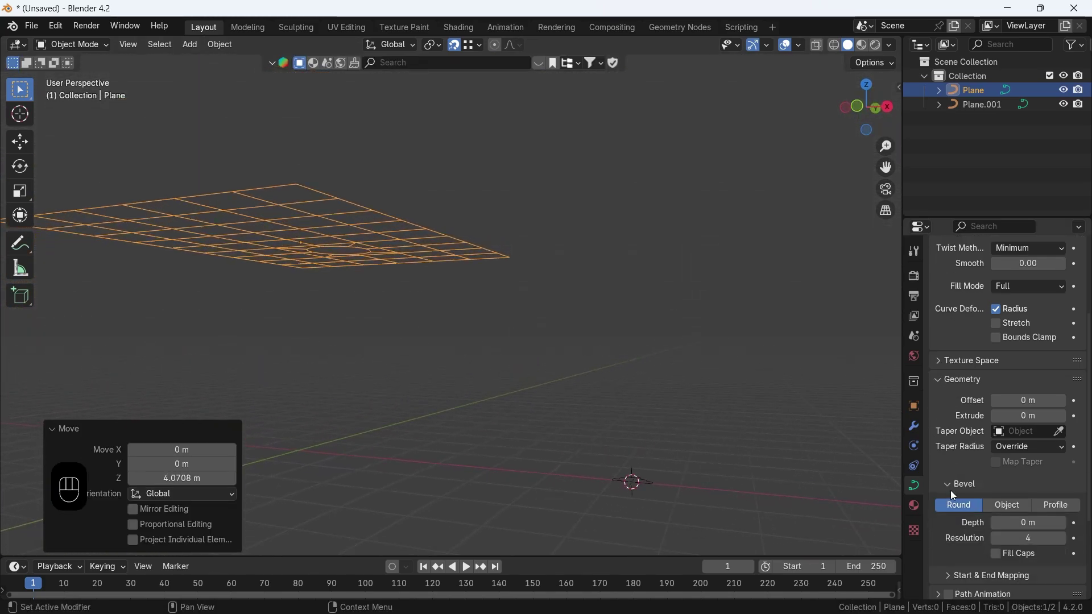
{"action": "left_click", "coordinate": [1011, 508]}
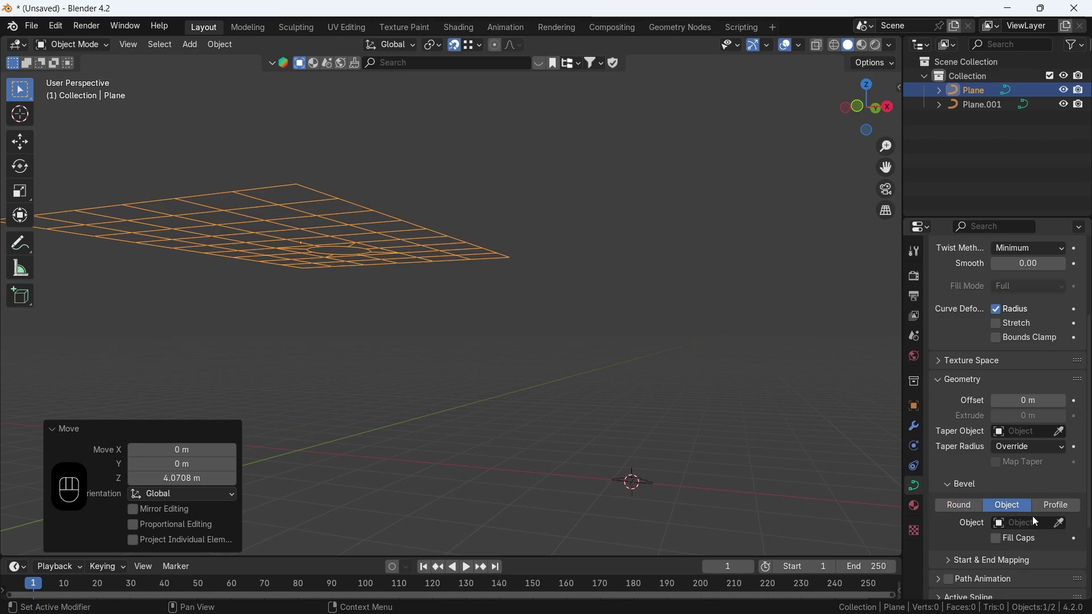
{"action": "left_click", "coordinate": [1059, 523]}
{"action": "left_click", "coordinate": [633, 480]}
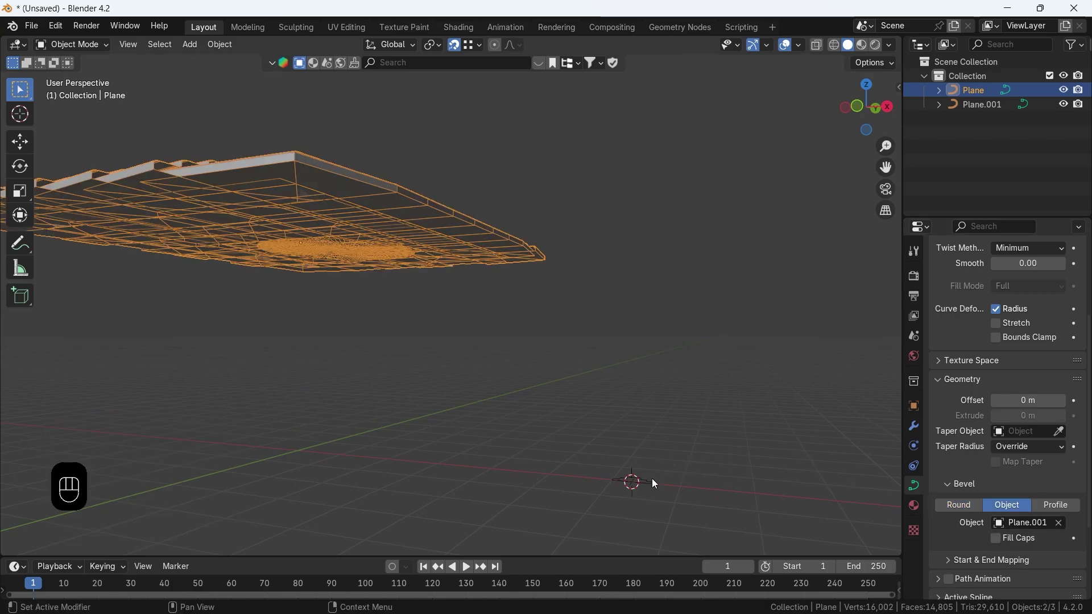
Scale the stepped profile outline down by a factor of about 0.381, and again by about 0.767
{"action": "middle_click_drag", "start_coordinate": [443, 273], "coordinate": [675, 385], "text": "shift"}
{"action": "left_click", "coordinate": [682, 507]}
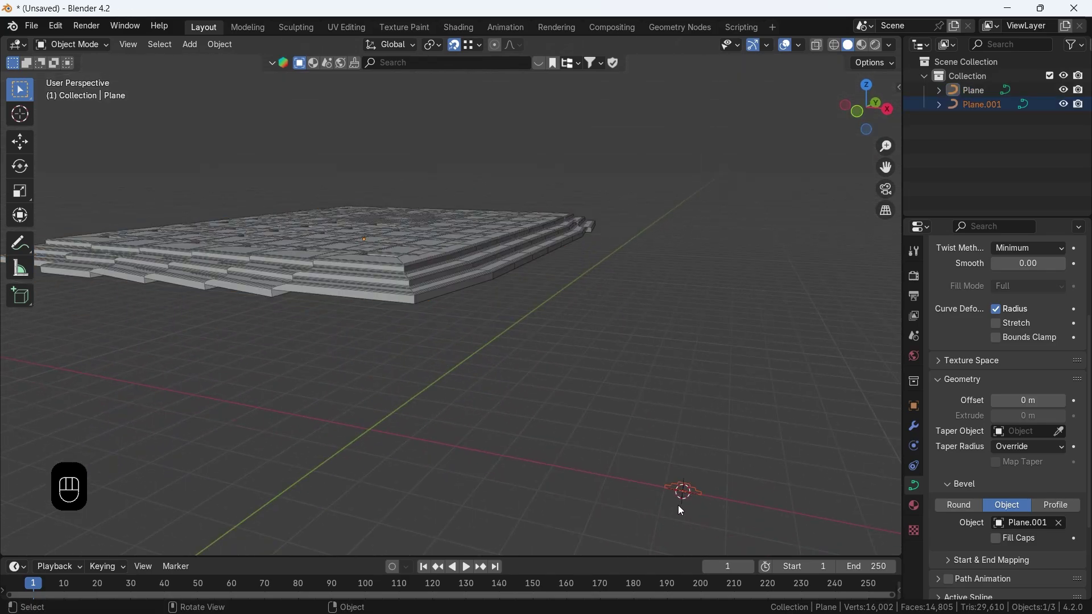
{"action": "key", "text": "s"}
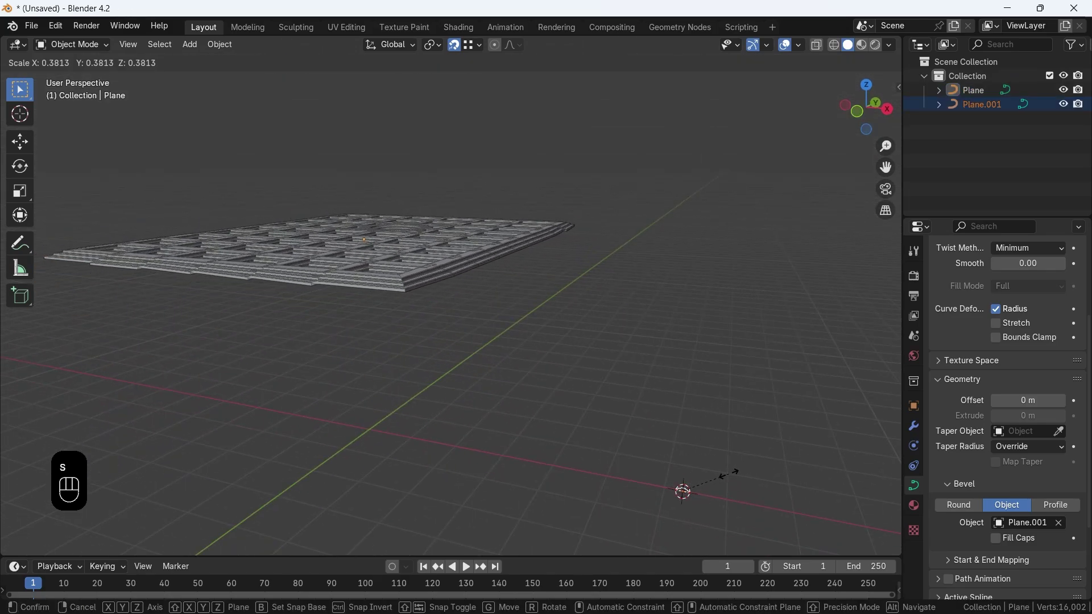
{"action": "left_click", "coordinate": [732, 480]}
{"action": "middle_click_drag", "start_coordinate": [415, 261], "coordinate": [433, 356]}
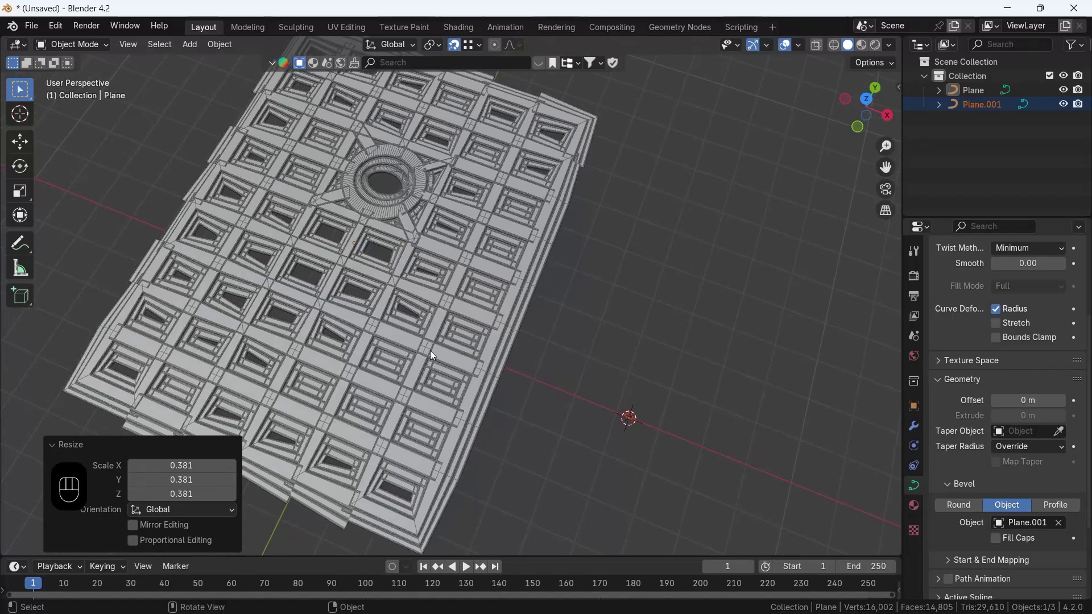
{"action": "key", "text": "s"}
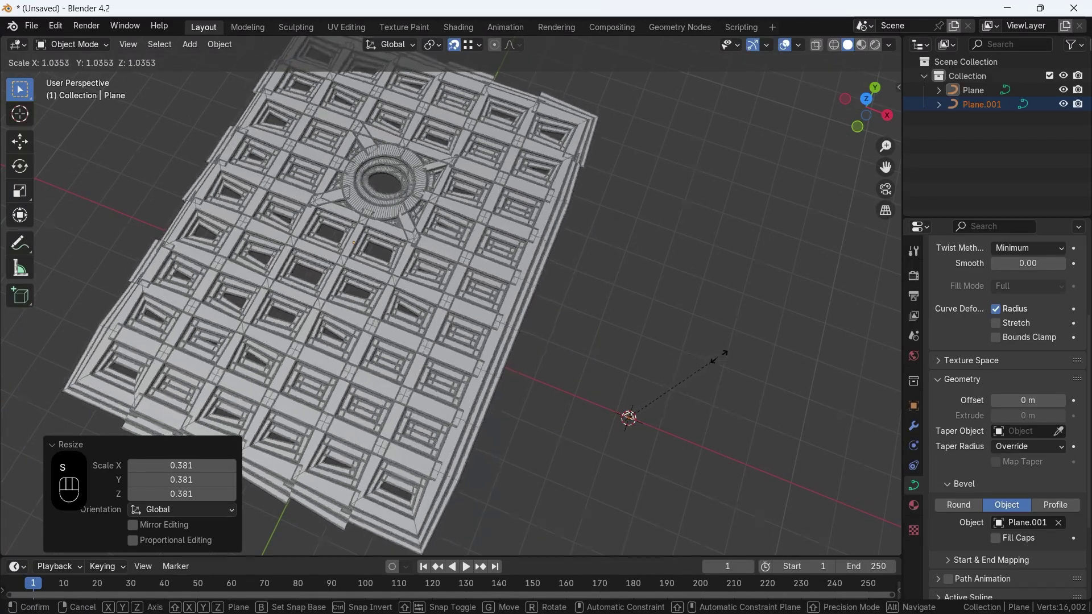
{"action": "left_click", "coordinate": [594, 354]}
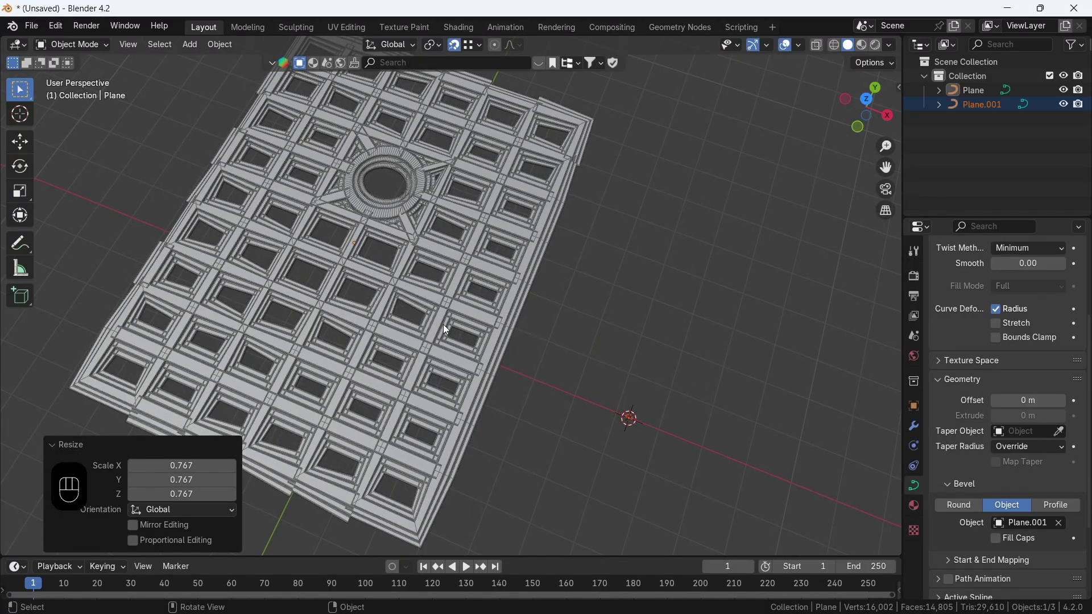
Switch the grid panel curve's shape from 3D to 2D
{"action": "middle_click_drag", "start_coordinate": [524, 326], "coordinate": [558, 283]}
{"action": "scroll", "coordinate": [967, 347], "scroll_direction": "up", "scroll_amount": 5}
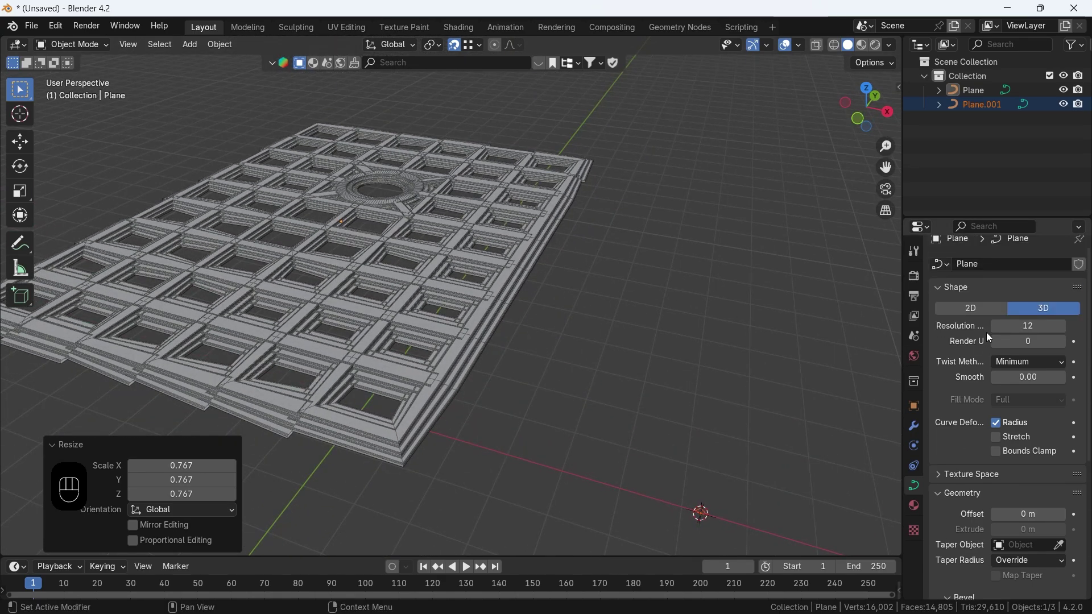
{"action": "left_click", "coordinate": [971, 309]}
Scale the stepped profile outline down further by a factor of about 0.535
{"action": "middle_click_drag", "start_coordinate": [836, 304], "coordinate": [698, 314]}
{"action": "key", "text": "s"}
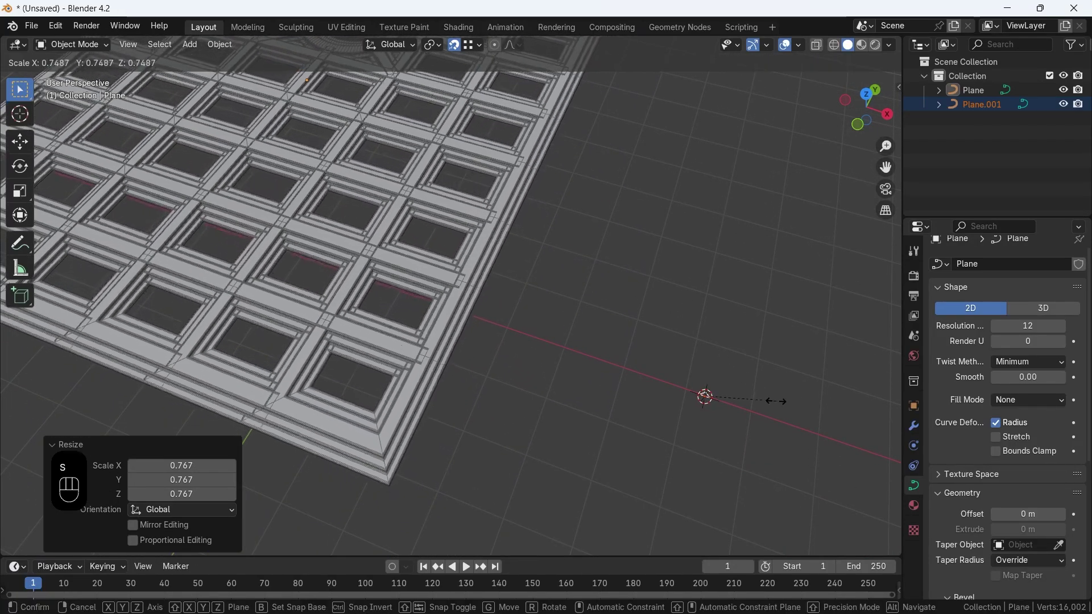
{"action": "left_click", "coordinate": [756, 402]}
{"action": "middle_click_drag", "start_coordinate": [629, 298], "coordinate": [572, 258], "text": "shift"}
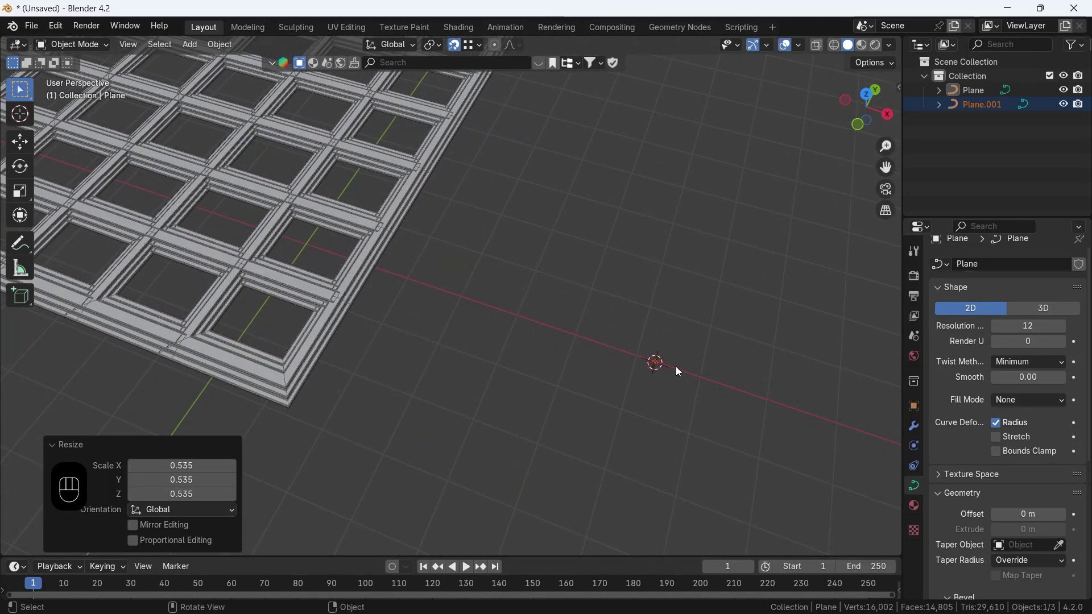
{"action": "key", "text": "KP_Decimal"}
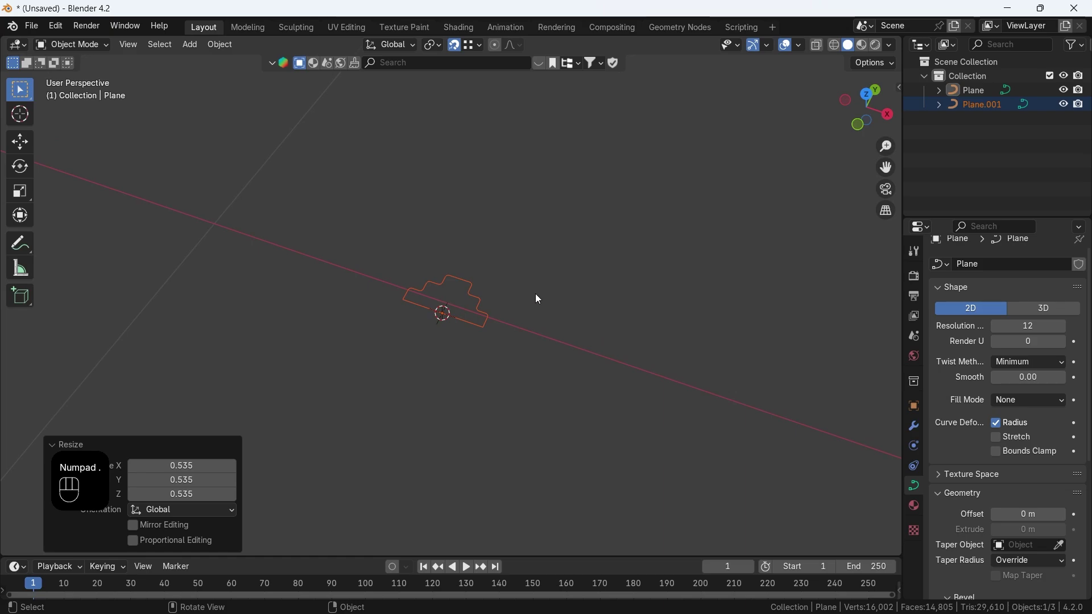
{"action": "key", "text": "Tab"}
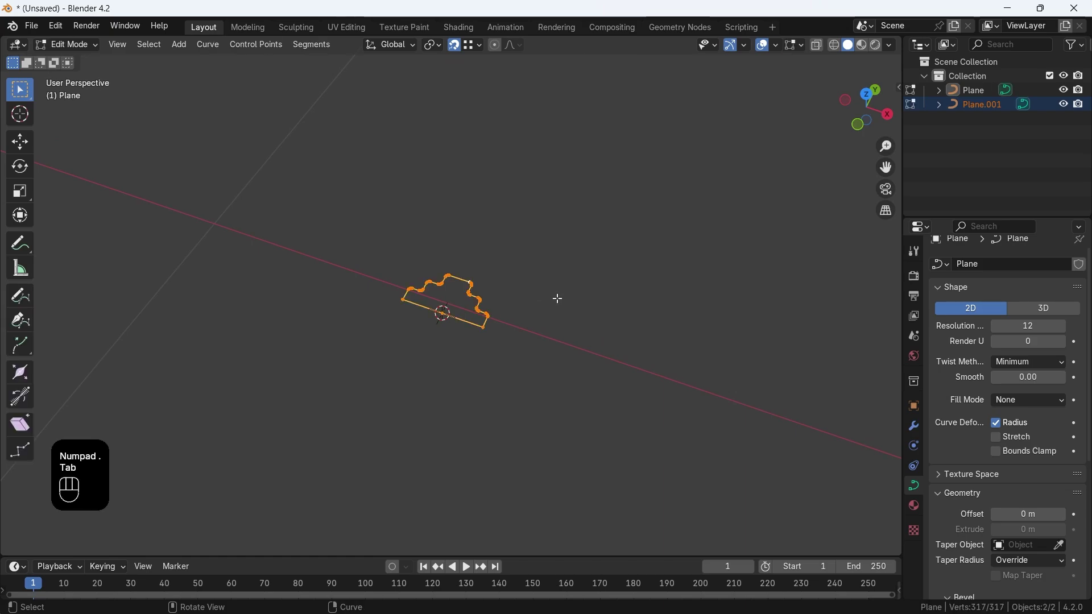
{"action": "key", "text": "r"}
{"action": "right_click", "coordinate": [557, 298]}
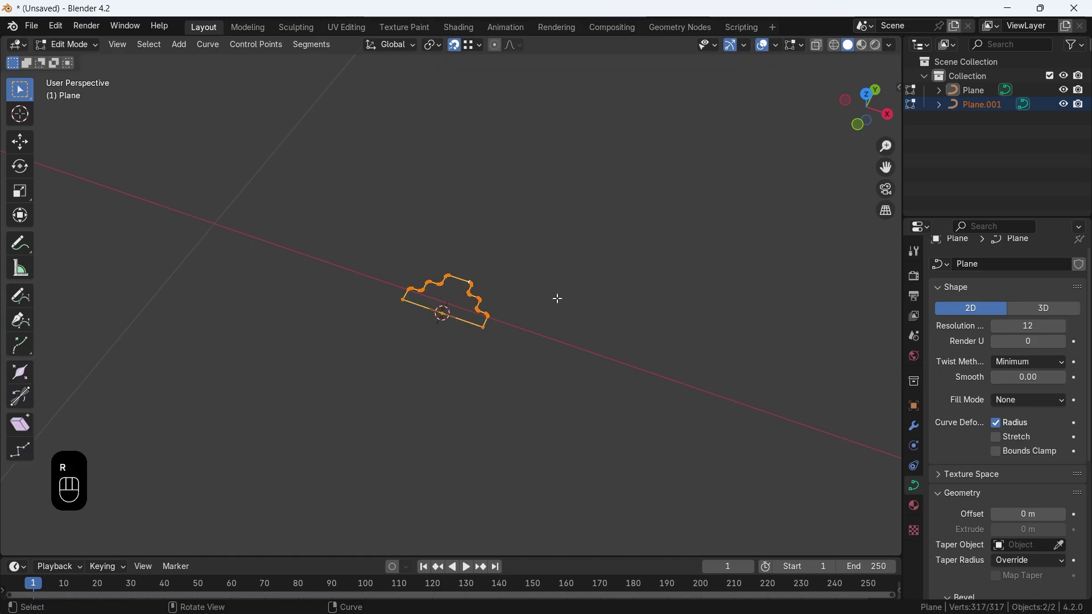
{"action": "key", "text": "Tab"}
Make the stepped profile outline the active object and select all its control points in Edit Mode
{"action": "left_click", "coordinate": [513, 286]}
{"action": "left_click", "coordinate": [470, 295]}
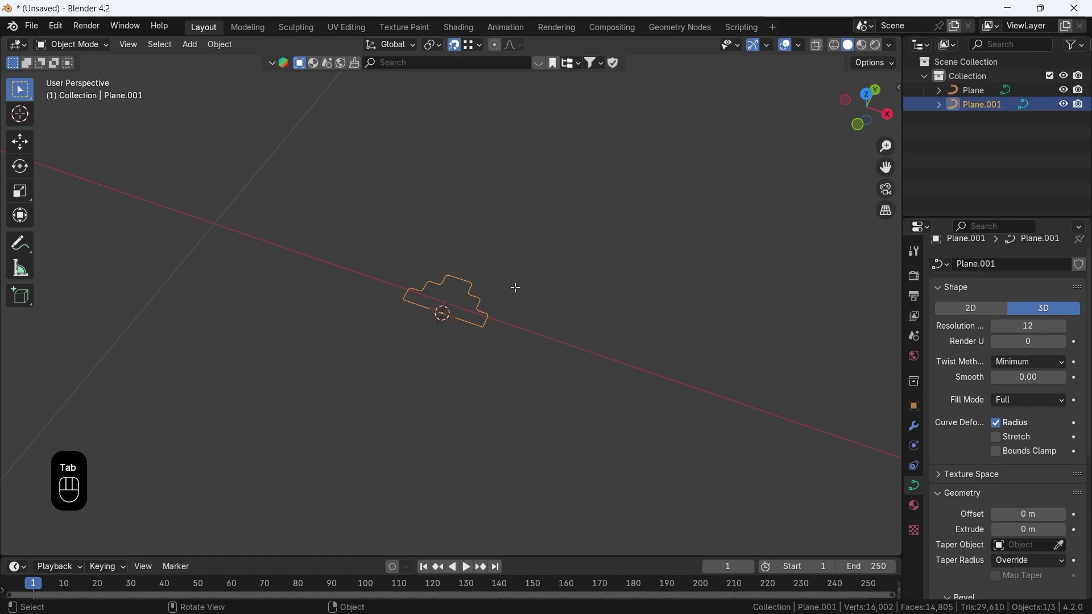
{"action": "key", "text": "Tab"}
{"action": "key", "text": "r"}
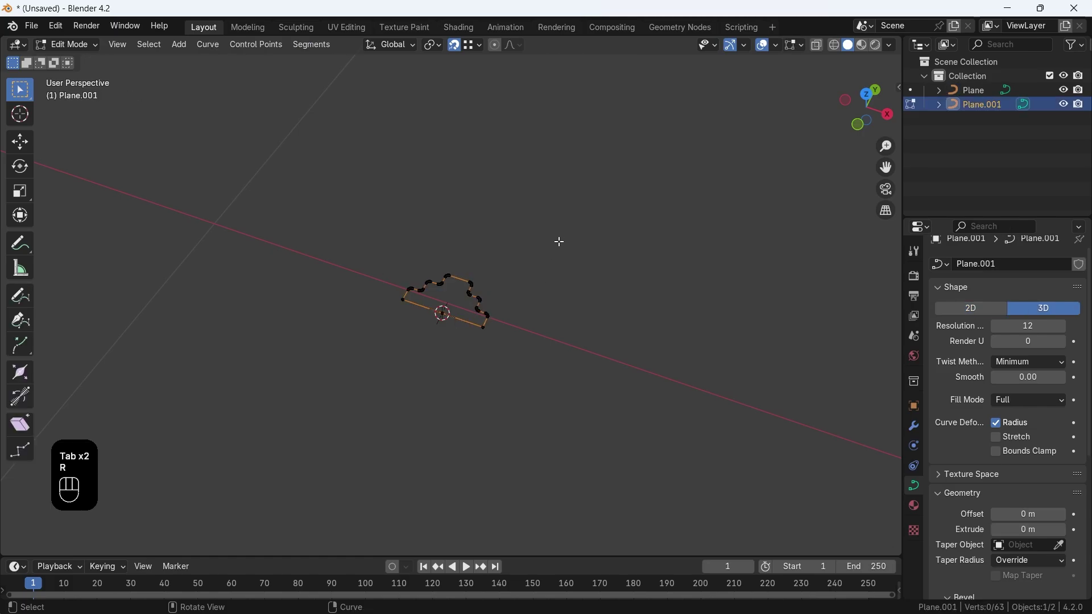
{"action": "key", "text": "a"}
{"action": "key", "text": "r"}
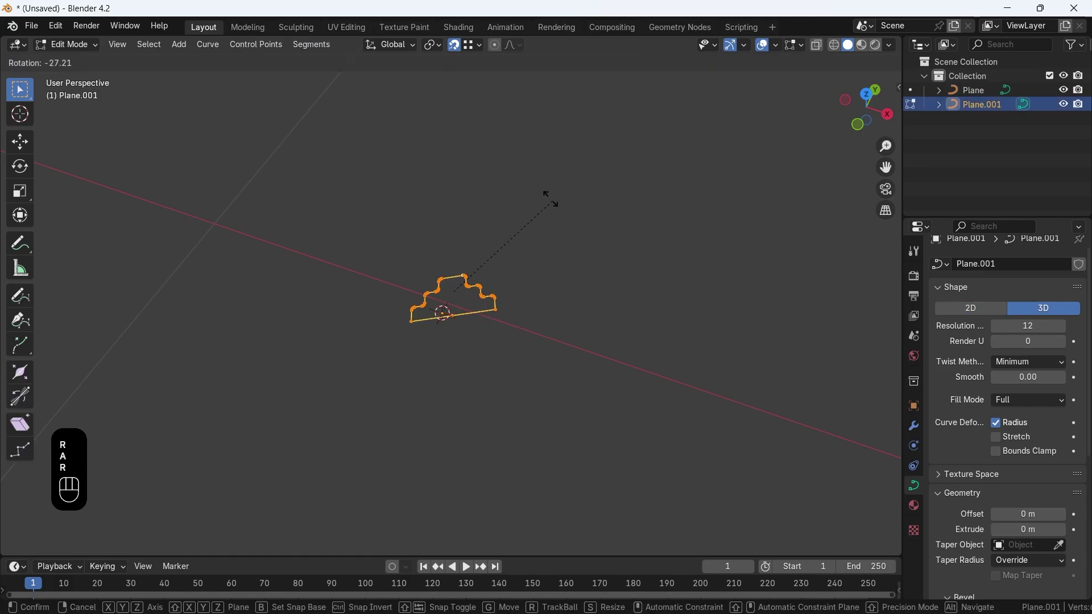
{"action": "key", "text": "x"}
{"action": "left_click", "coordinate": [516, 170]}
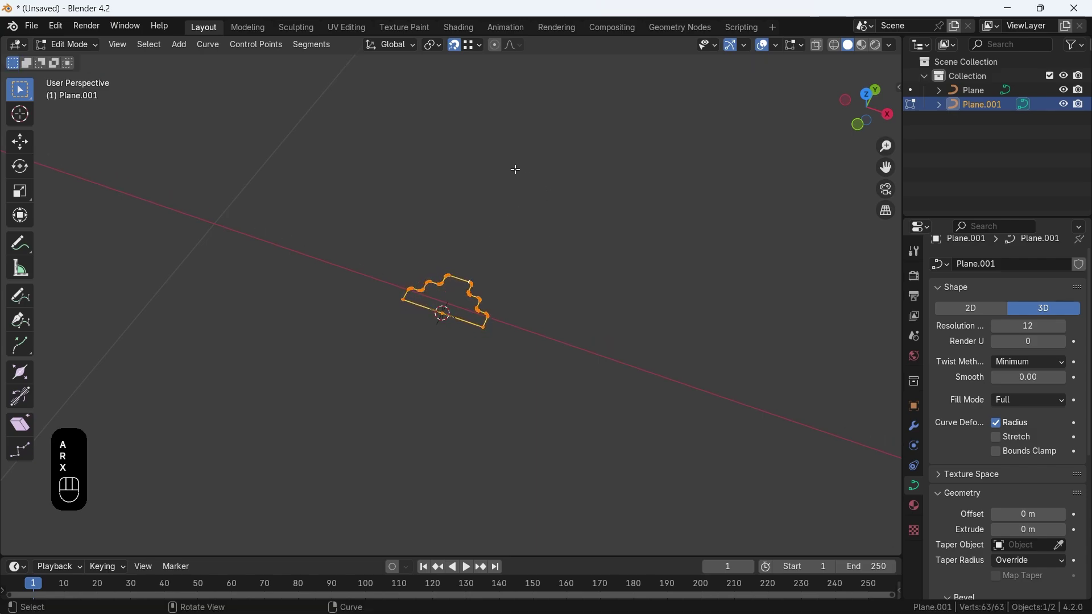
Set the pivot point to the 3D cursor and rotate all the profile's points 180° about the global X axis
{"action": "left_click", "coordinate": [433, 45]}
{"action": "left_click", "coordinate": [475, 95]}
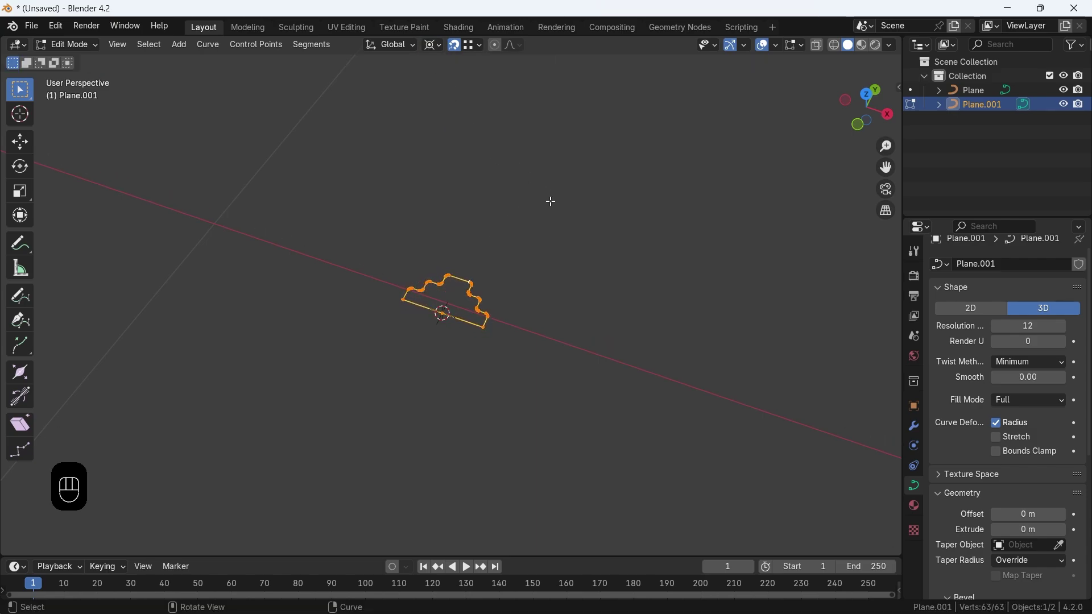
{"action": "key", "text": "r"}
{"action": "type", "text": "x"}
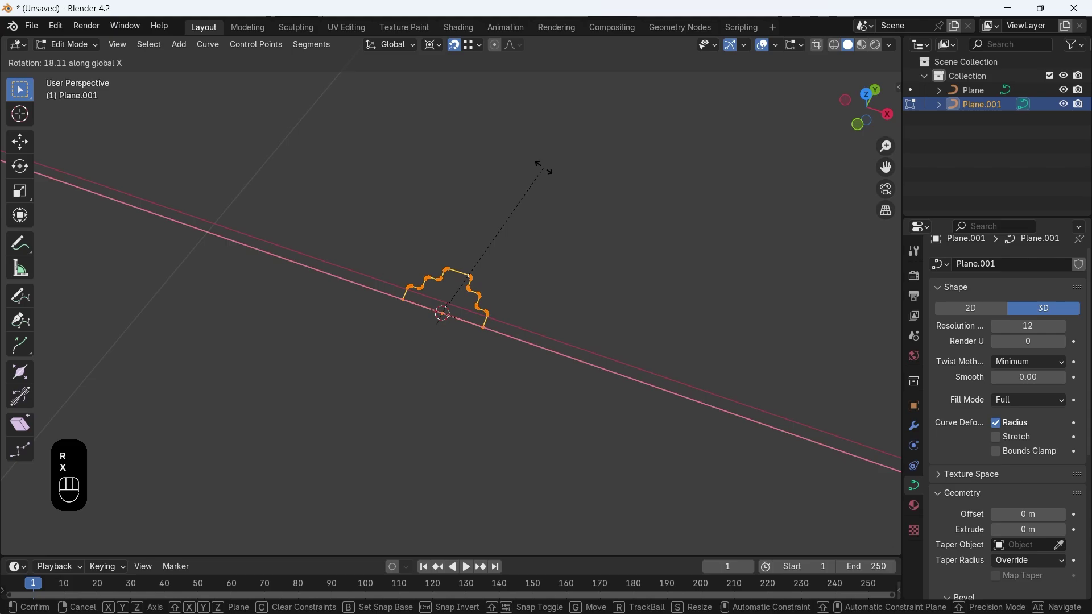
{"action": "type", "text": "180"}
{"action": "left_click", "coordinate": [547, 190]}
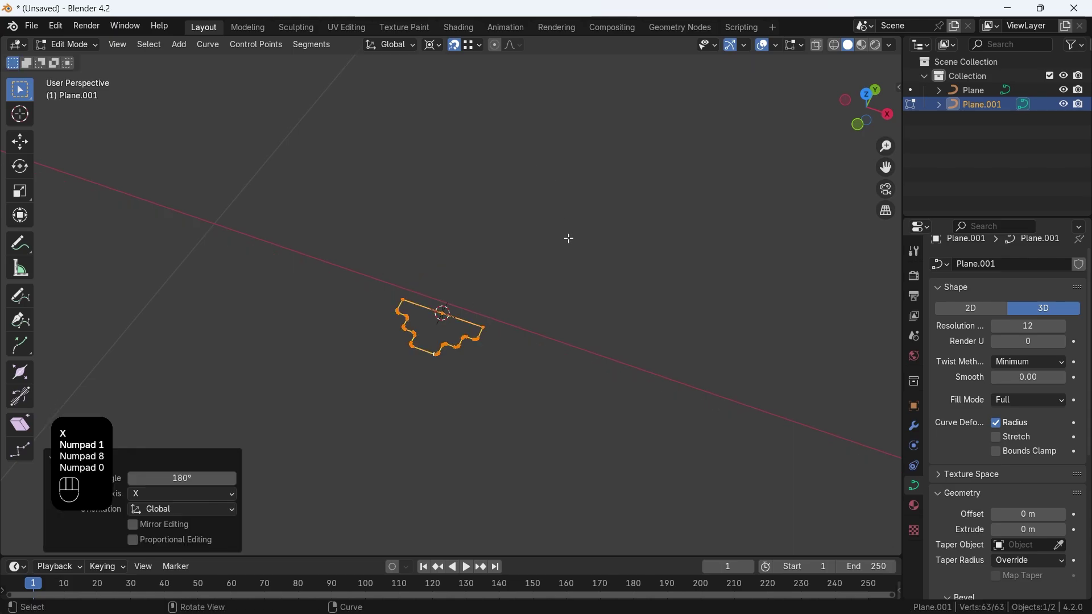
Scale the stepped profile outline along the global Y axis by a factor of about 2.635 to deepen the panel's beams
{"action": "middle_click_drag", "start_coordinate": [571, 241], "coordinate": [536, 341]}
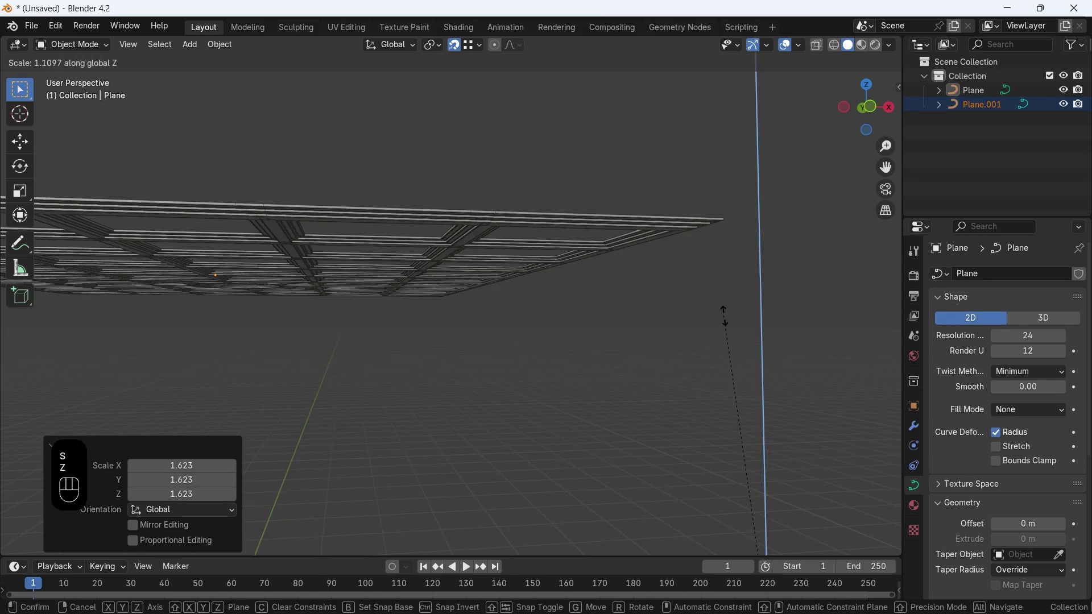
{"action": "right_click", "coordinate": [738, 385]}
{"action": "key", "text": "s"}
{"action": "key", "text": "y"}
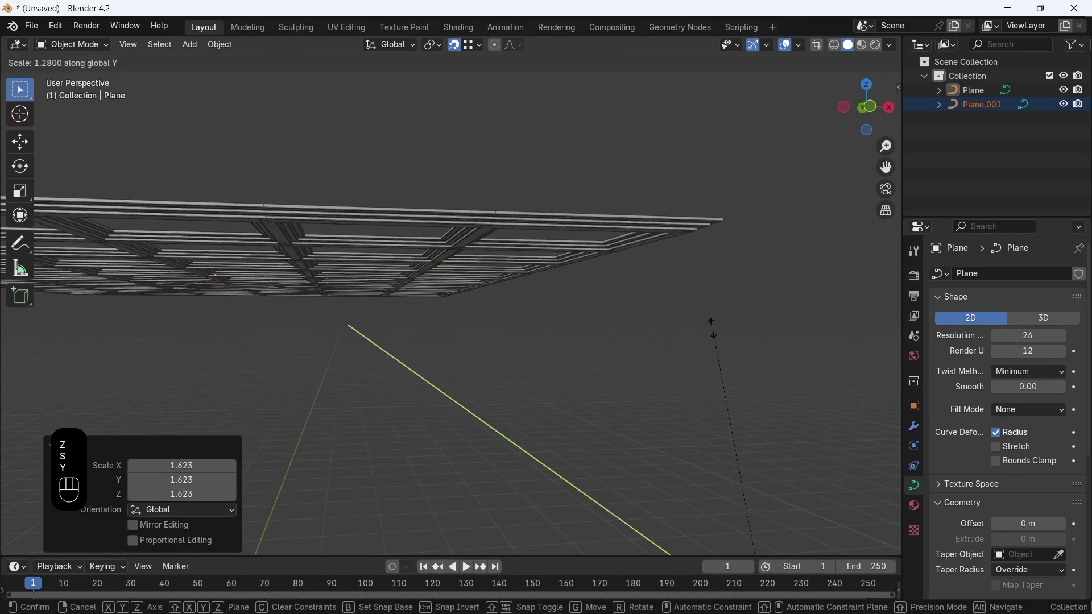
{"action": "left_click", "coordinate": [668, 225]}
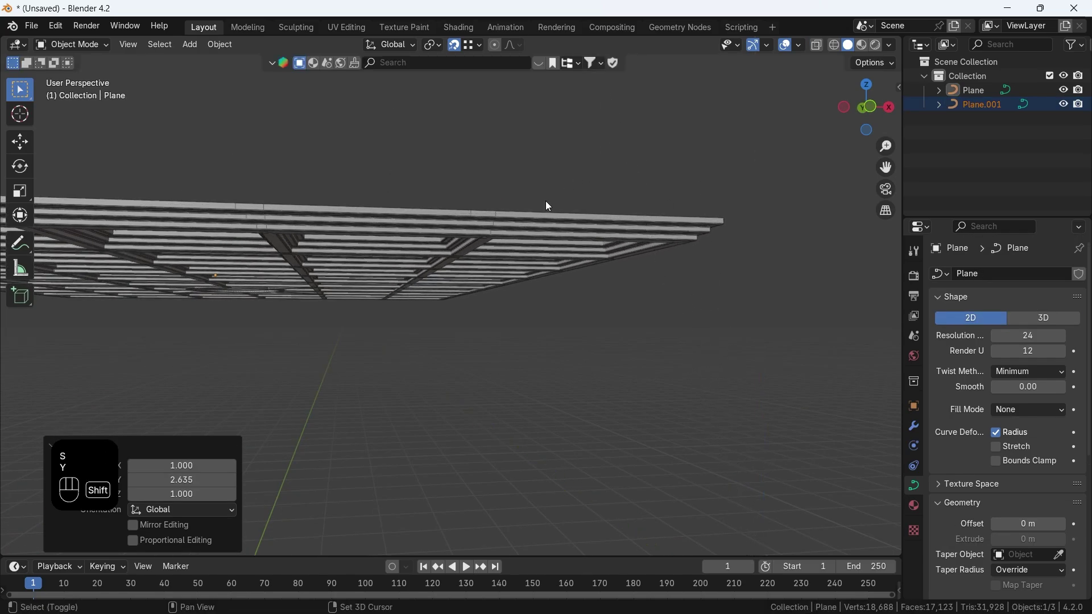
{"action": "middle_click_drag", "start_coordinate": [669, 244], "coordinate": [633, 250]}
{"action": "scroll", "coordinate": [636, 255], "scroll_direction": "up", "scroll_amount": 4}
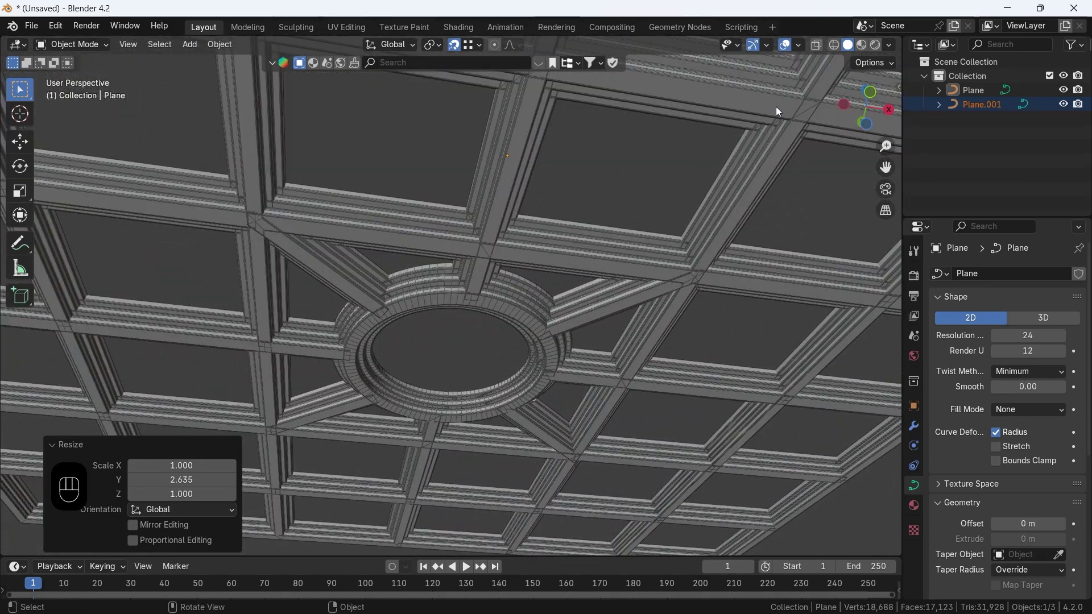
Set the viewport's solid lighting to a brown clay MatCap and inspect the ceiling panel with the overlays temporarily hidden
{"action": "left_click", "coordinate": [782, 45]}
{"action": "scroll", "coordinate": [585, 347], "scroll_direction": "up", "scroll_amount": 2}
{"action": "middle_click_drag", "start_coordinate": [585, 347], "coordinate": [623, 370], "text": "shift"}
{"action": "left_click", "coordinate": [890, 46]}
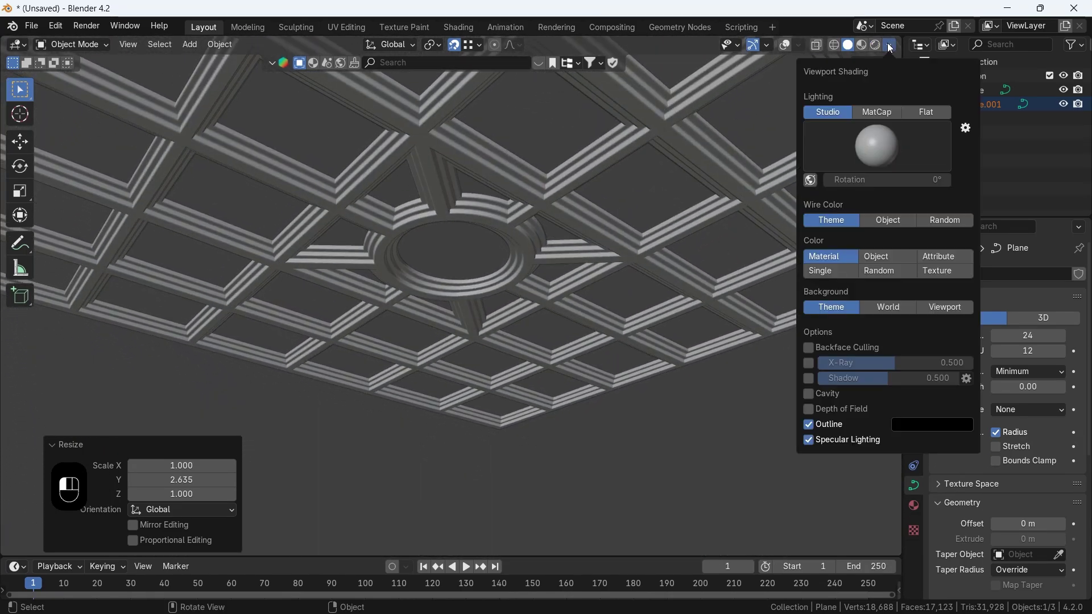
{"action": "left_click", "coordinate": [874, 112]}
{"action": "left_click", "coordinate": [875, 129]}
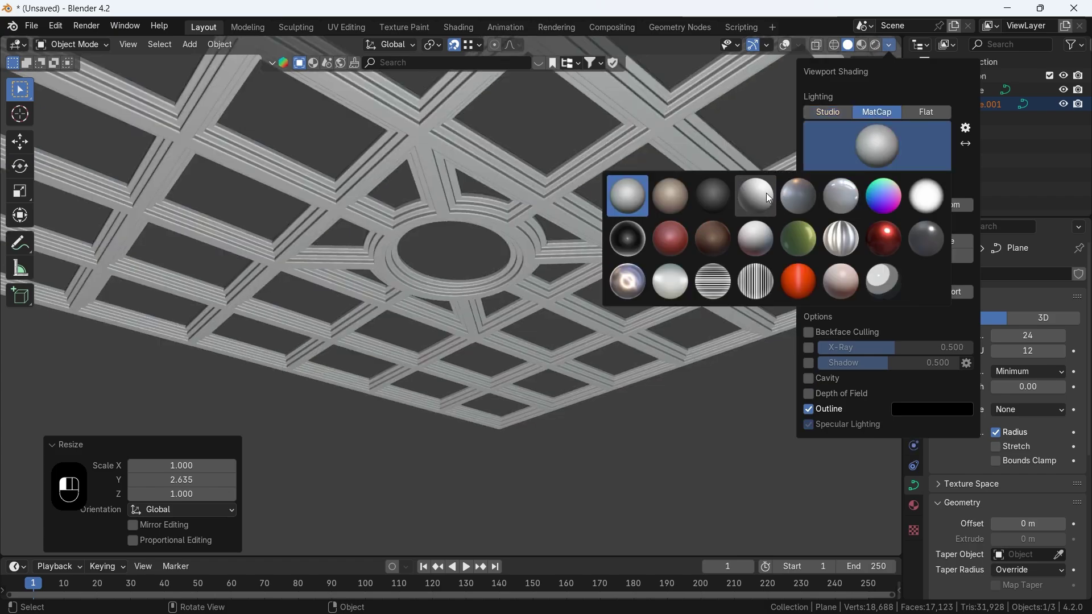
{"action": "left_click", "coordinate": [671, 197]}
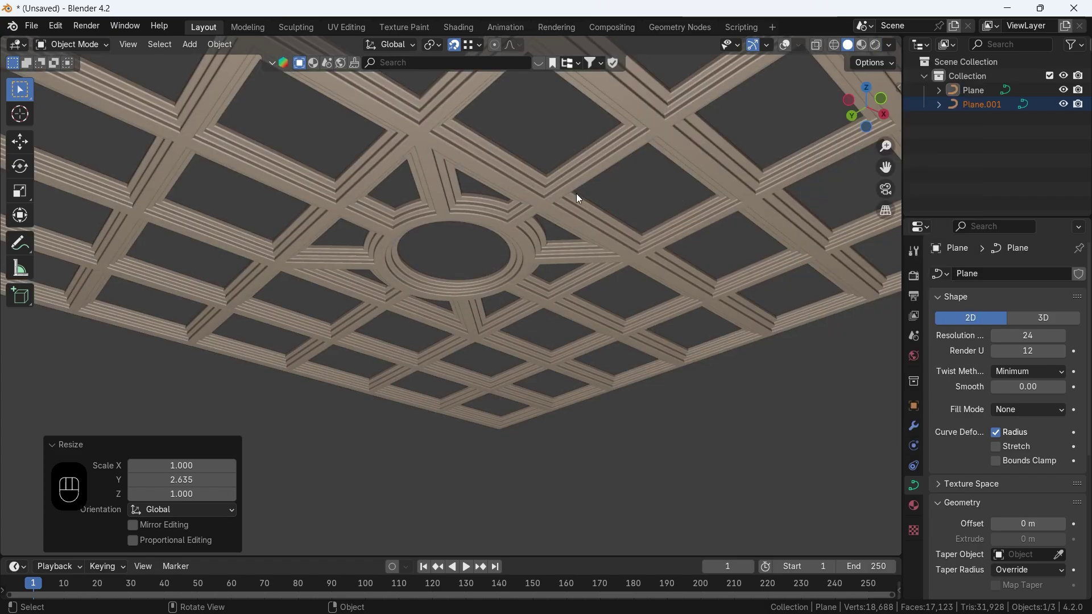
{"action": "left_click", "coordinate": [889, 45]}
{"action": "mouse_move", "coordinate": [594, 262]}
{"action": "middle_mouse_down"}
{"action": "mouse_move", "coordinate": [562, 256]}
{"action": "mouse_move", "coordinate": [584, 206]}
{"action": "mouse_move", "coordinate": [691, 228]}
{"action": "mouse_move", "coordinate": [711, 258]}
{"action": "mouse_move", "coordinate": [634, 221]}
{"action": "mouse_move", "coordinate": [616, 256]}
{"action": "mouse_move", "coordinate": [624, 325]}
{"action": "mouse_move", "coordinate": [448, 316]}
{"action": "mouse_move", "coordinate": [735, 116]}
{"action": "middle_mouse_up"}
{"action": "left_click", "coordinate": [790, 47]}
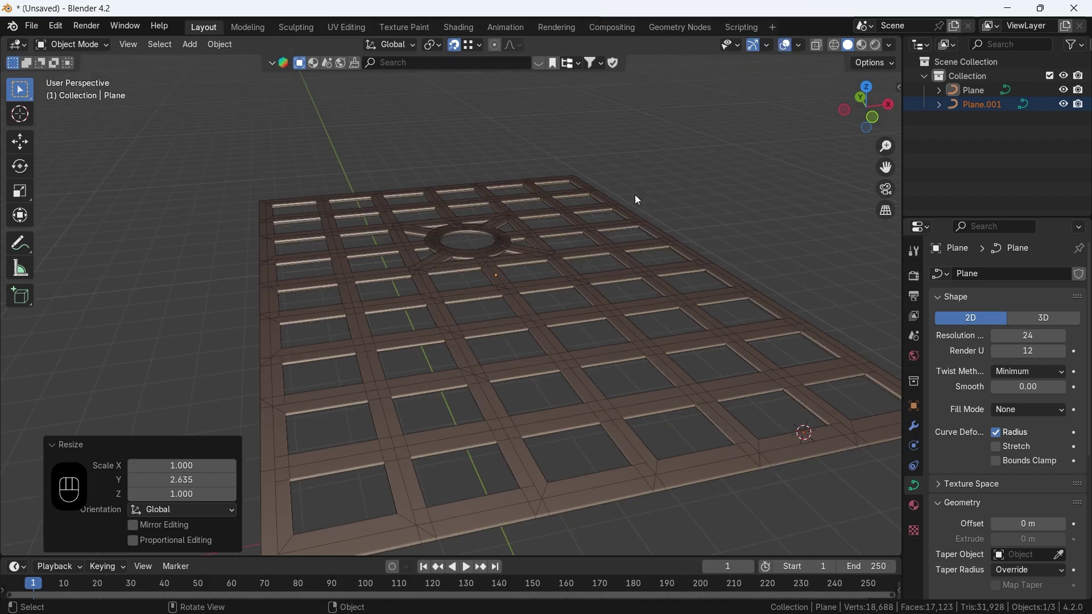
{"action": "middle_click_drag", "start_coordinate": [639, 200], "coordinate": [579, 263]}
{"action": "key", "text": "shift+a"}
{"action": "mouse_move", "coordinate": [568, 250]}
{"action": "left_click", "coordinate": [604, 252]}
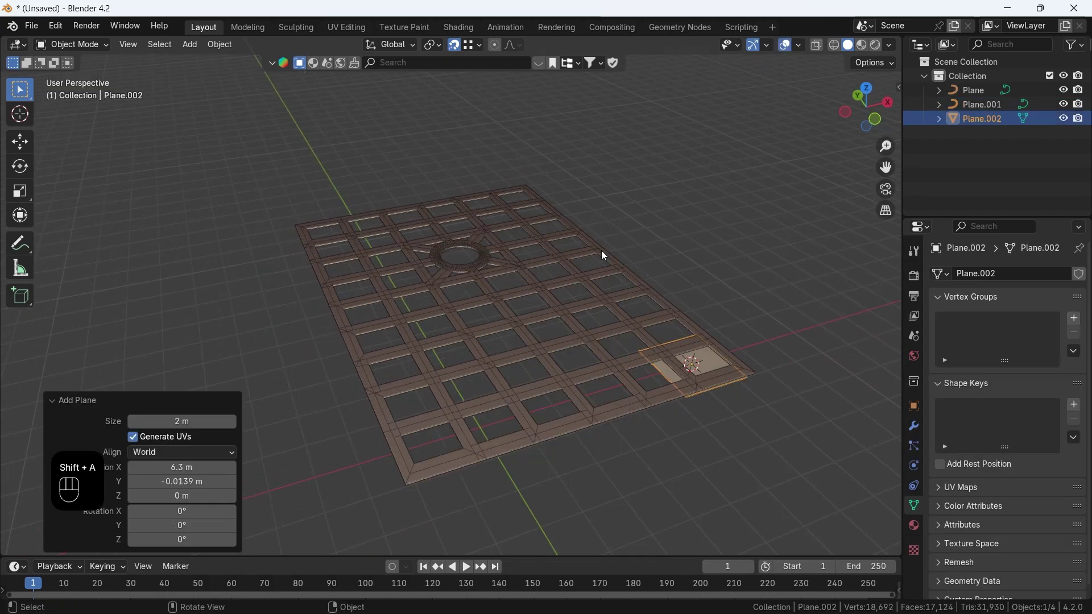
{"action": "key", "text": "KP_7"}
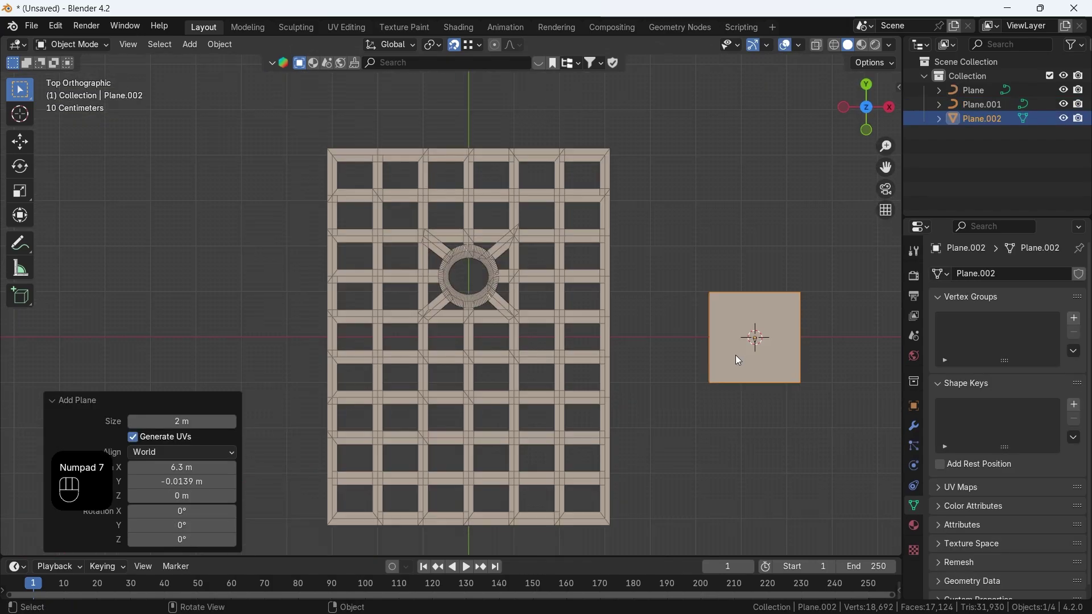
{"action": "key", "text": "x"}
{"action": "left_click", "coordinate": [735, 354]}
Snap the 3D cursor to the world origin and add a 2 m mesh plane there
{"action": "key", "text": "shift+s"}
{"action": "left_click", "coordinate": [602, 330]}
{"action": "key", "text": "shift+a"}
{"action": "left_click", "coordinate": [682, 293]}
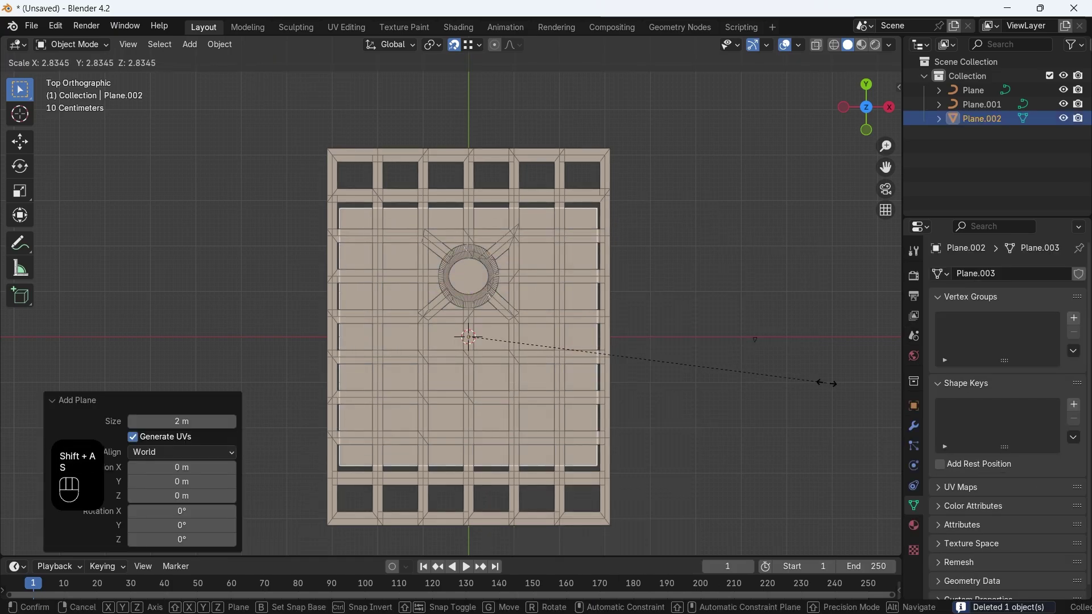
Scale the plane up uniformly and stretch it along the Y axis until it covers the coffered grid
{"action": "key", "text": "s"}
{"action": "left_click", "coordinate": [887, 427]}
{"action": "key", "text": "s"}
{"action": "key", "text": "y"}
{"action": "left_click", "coordinate": [899, 433]}
Move the plane up 5.1492 m along Z and back down about 1.078 m to close the coffers from behind
{"action": "middle_click_drag", "start_coordinate": [899, 432], "coordinate": [690, 423]}
{"action": "key", "text": "g"}
{"action": "key", "text": "z"}
{"action": "left_click", "coordinate": [637, 219]}
{"action": "key", "text": "g"}
{"action": "key", "text": "z"}
{"action": "key", "text": "z"}
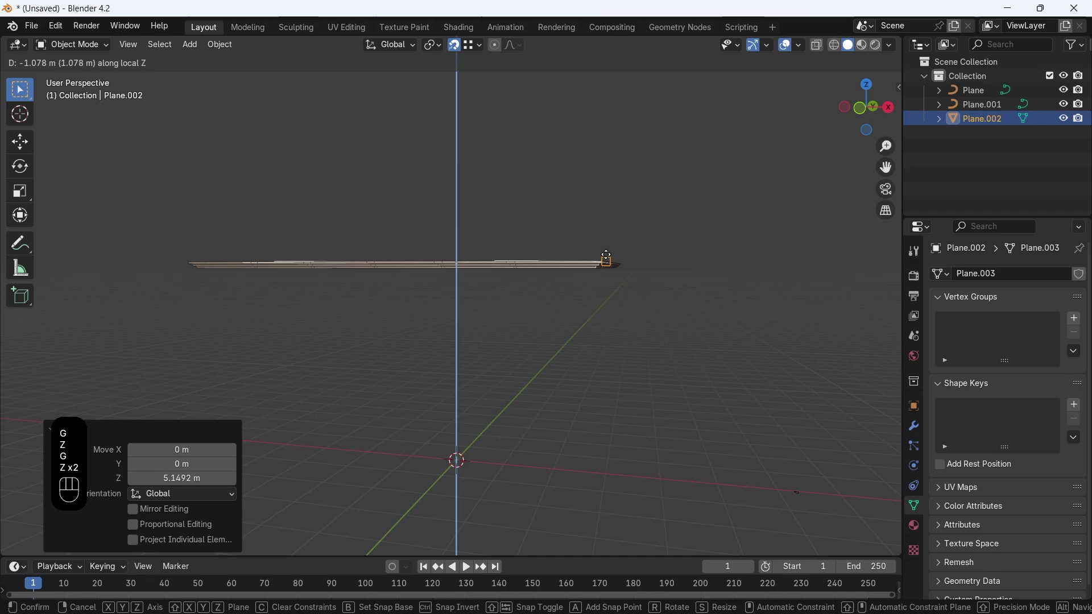
{"action": "left_click", "coordinate": [652, 243]}
{"action": "middle_click_drag", "start_coordinate": [653, 244], "coordinate": [600, 302]}
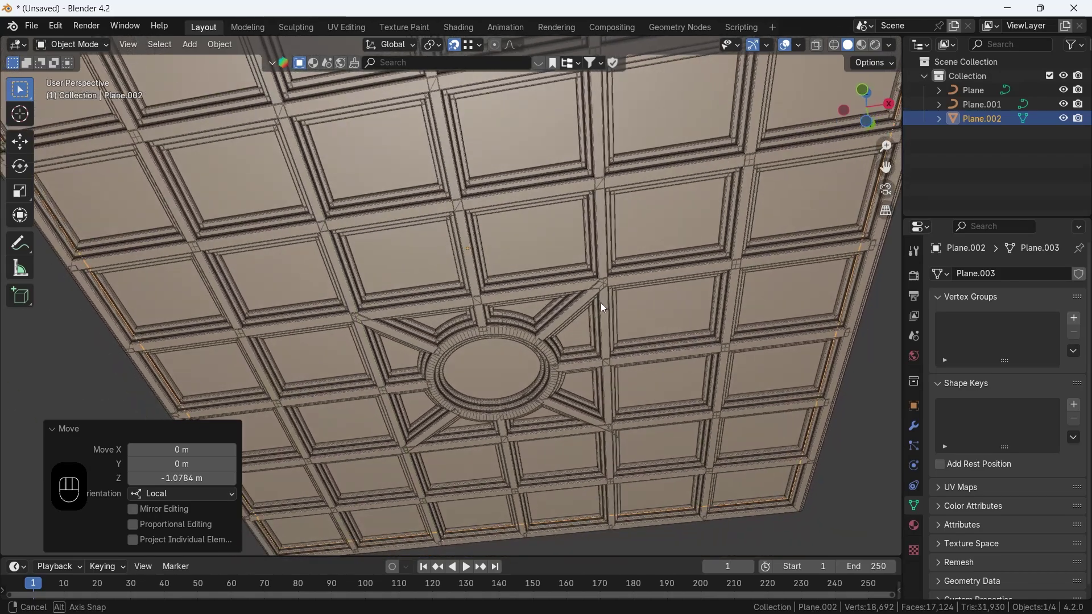
Add two crossing loop cuts to the backing plane that meet at the circle's centre, one slid by a factor of -0.340, the other centred
{"action": "key", "text": "Tab"}
{"action": "key", "text": "ctrl+r"}
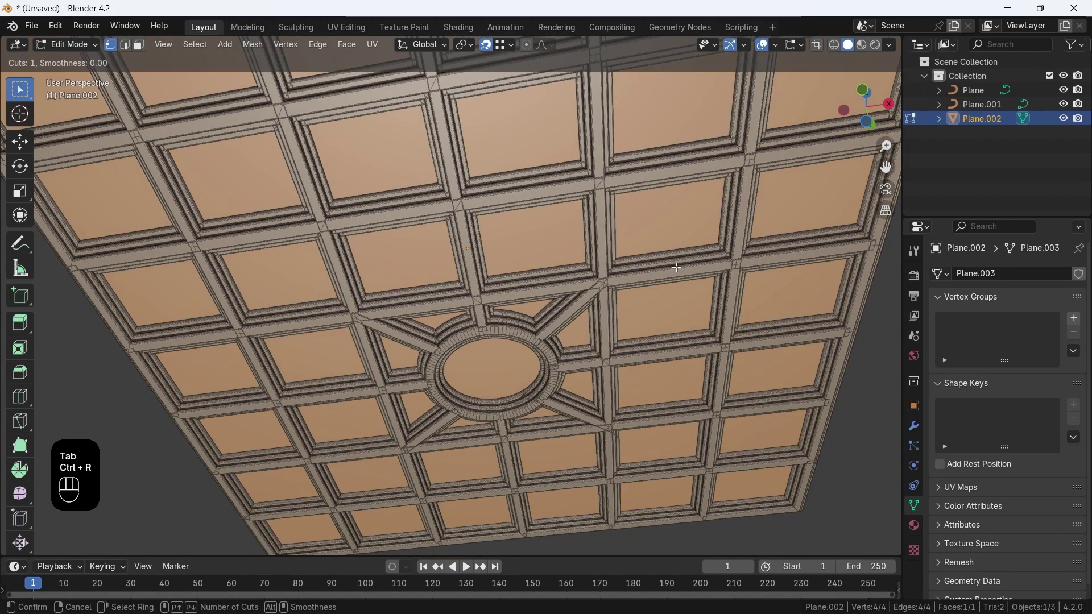
{"action": "left_click", "coordinate": [864, 206]}
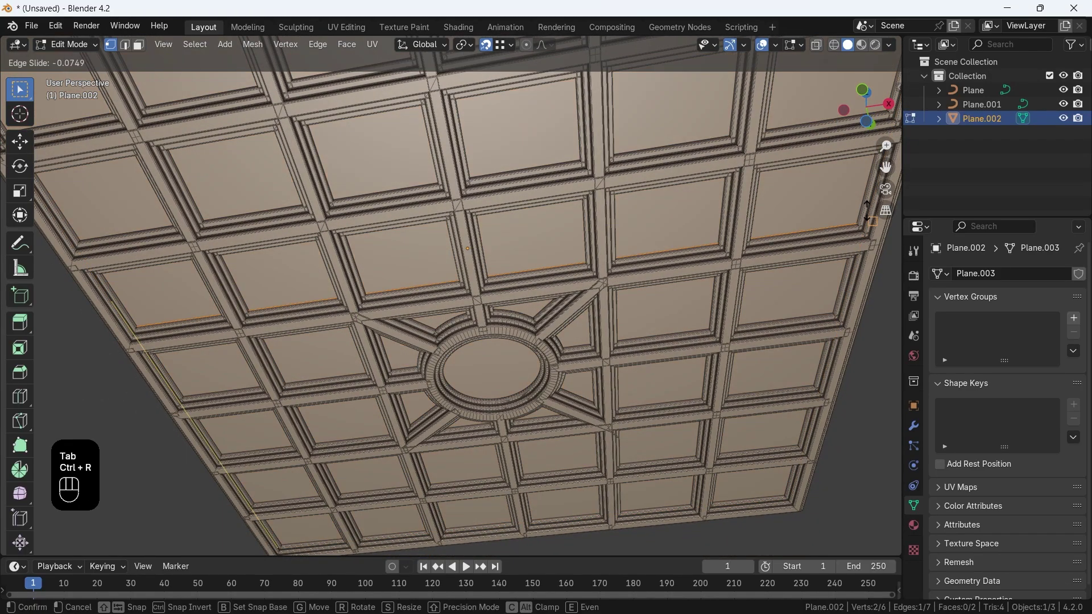
{"action": "left_click", "coordinate": [817, 337]}
{"action": "key", "text": "ctrl+r"}
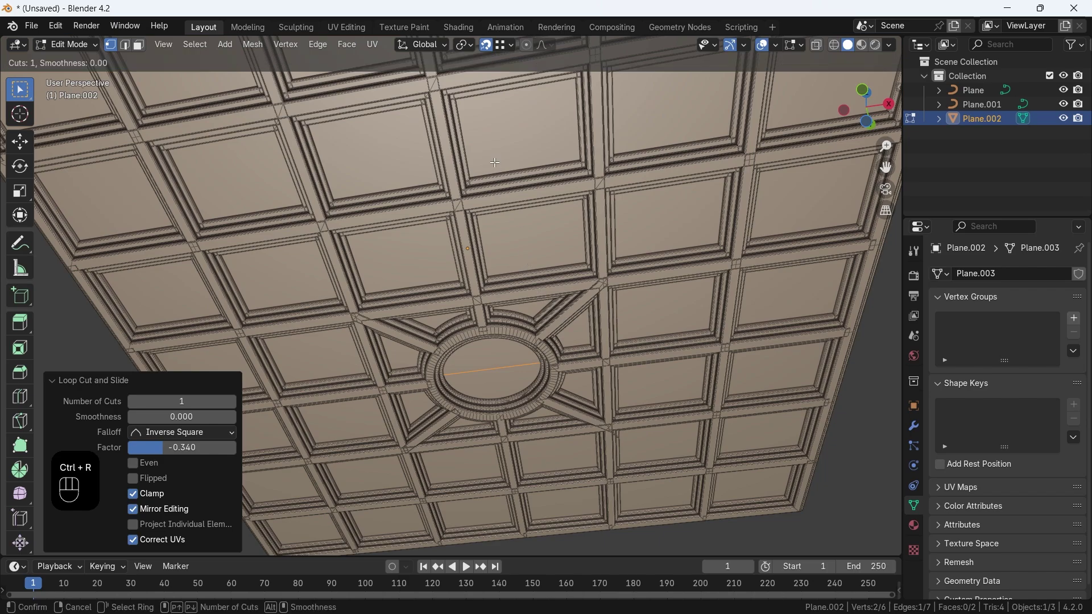
{"action": "left_click", "coordinate": [568, 512]}
{"action": "right_click", "coordinate": [568, 511]}
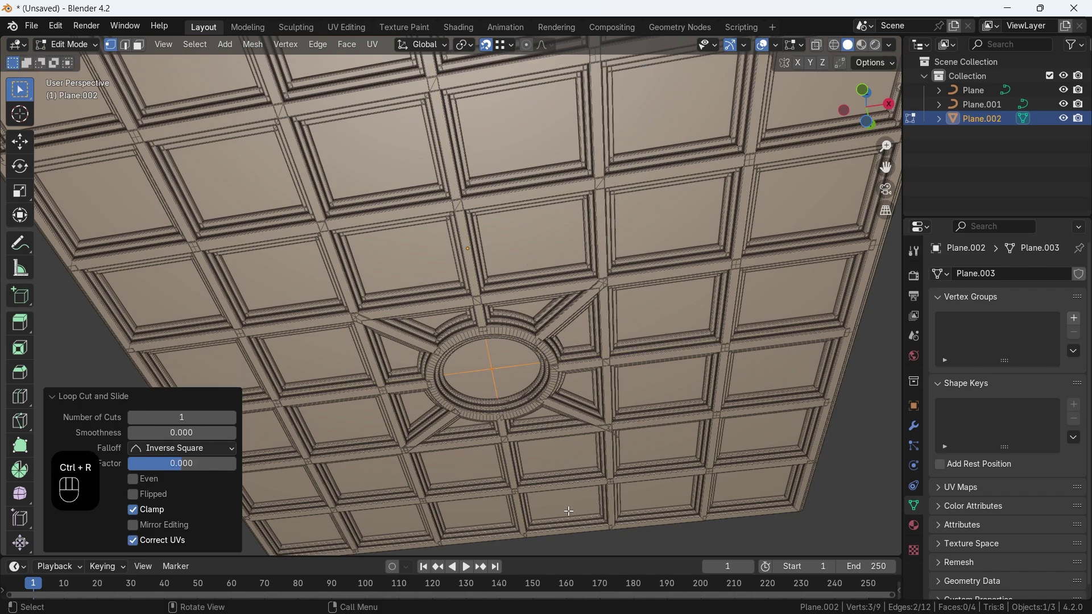
Select the vertex where the two loop cuts cross and snap the 3D cursor to it
{"action": "scroll", "coordinate": [523, 374], "scroll_direction": "up", "scroll_amount": 4}
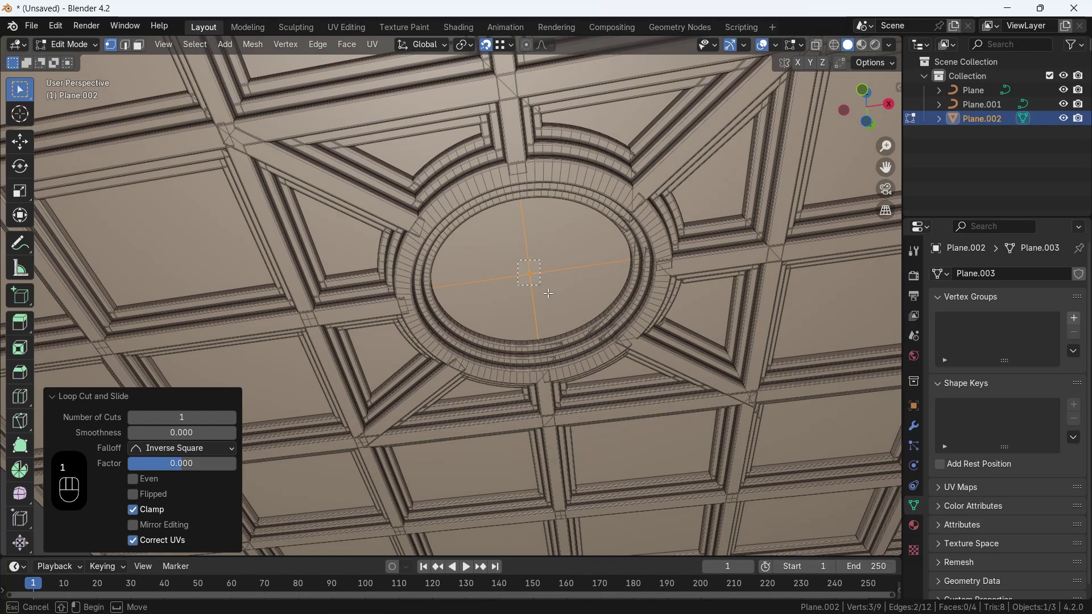
{"action": "left_click", "coordinate": [550, 287]}
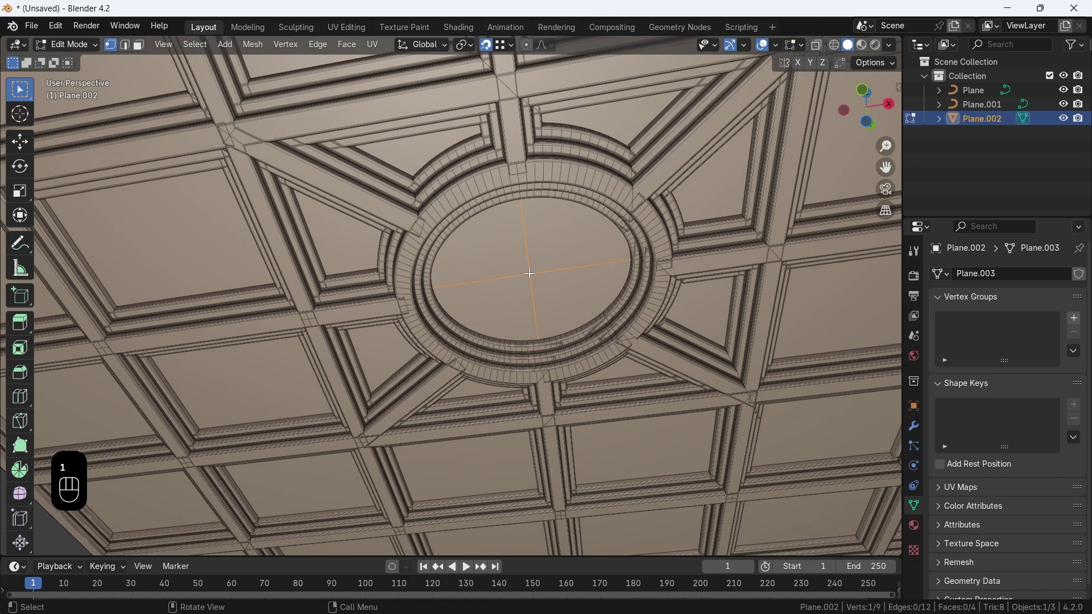
{"action": "key", "text": "shift+s"}
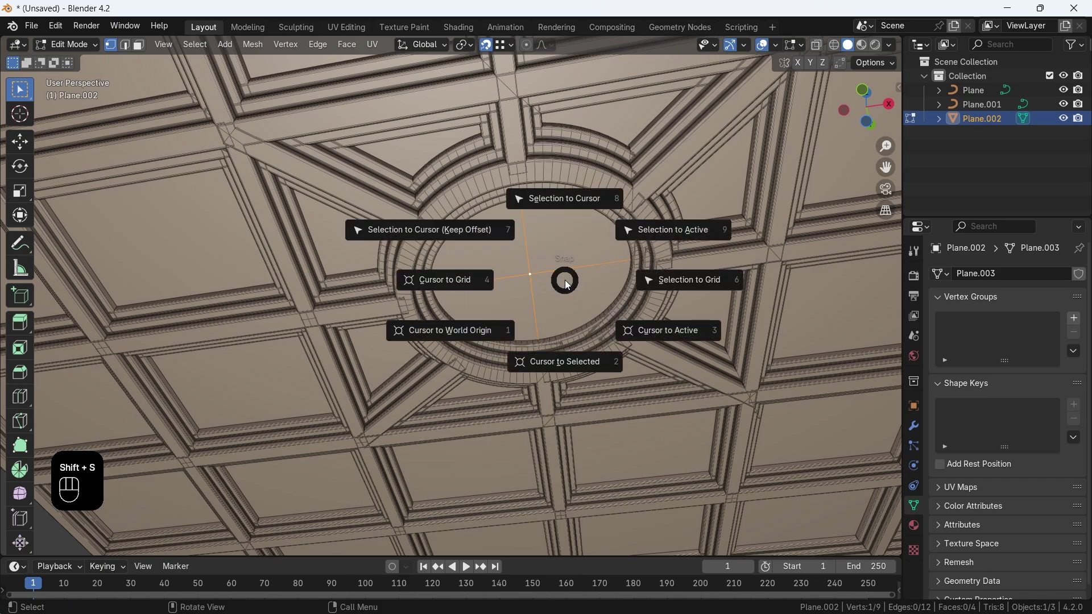
{"action": "left_click", "coordinate": [568, 336]}
Add a UV sphere with 32 segments and 16 rings in Object Mode and scale it by 0.477 to fit the ceiling circle
{"action": "key", "text": "Tab"}
{"action": "key", "text": "shift+a"}
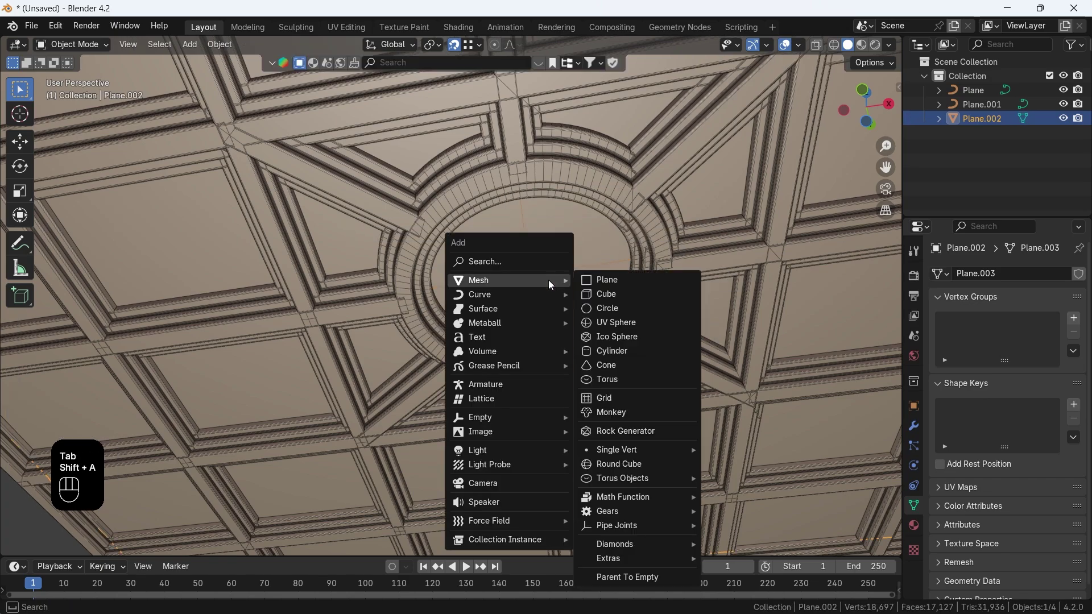
{"action": "left_click", "coordinate": [614, 323]}
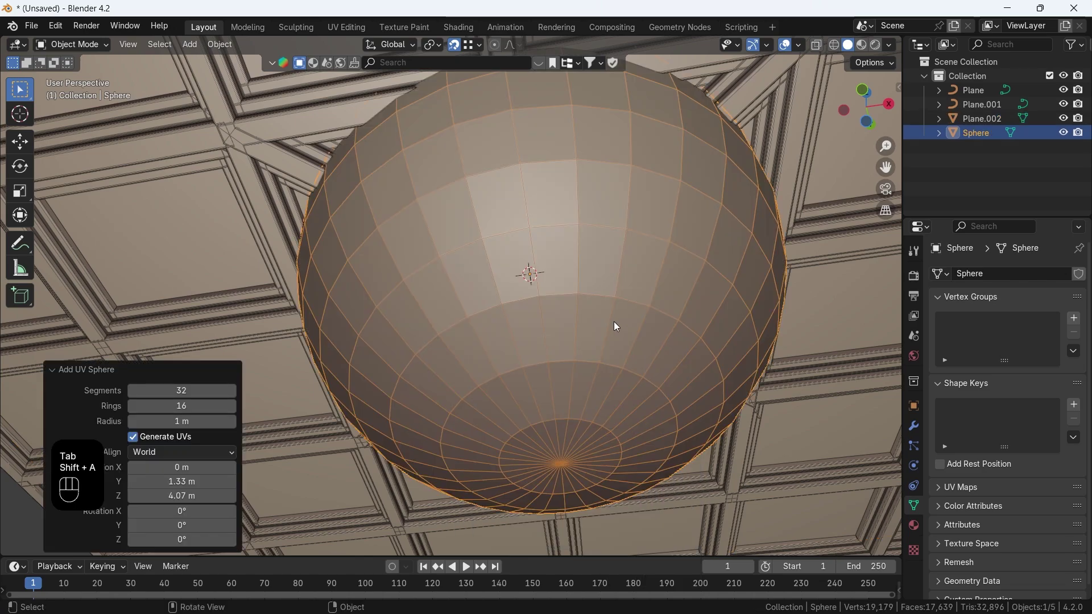
{"action": "key", "text": "s"}
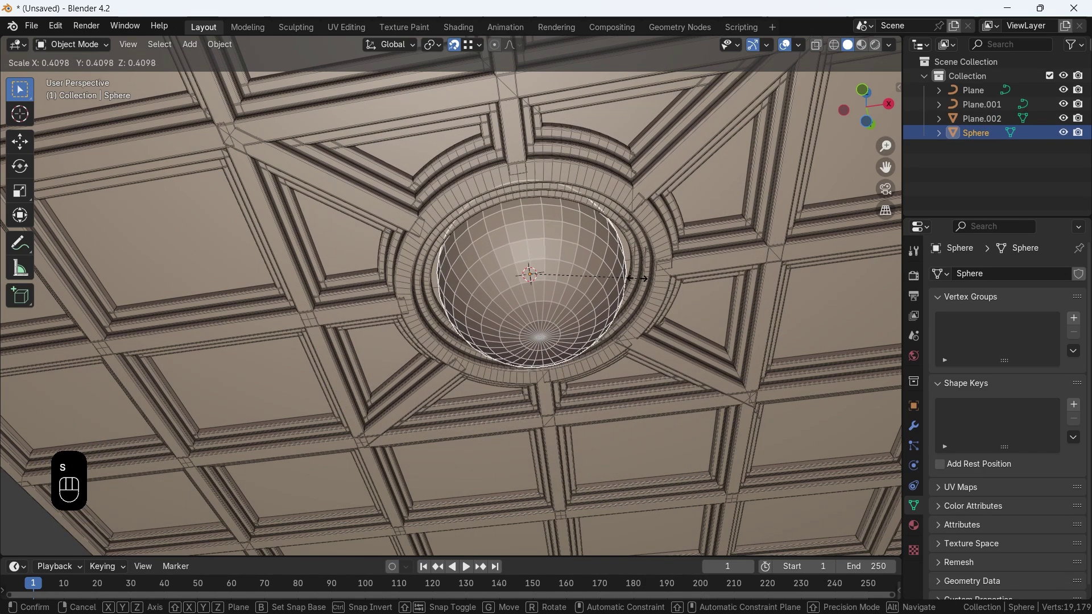
{"action": "left_click", "coordinate": [650, 278]}
{"action": "scroll", "coordinate": [643, 289], "scroll_direction": "up", "scroll_amount": 3}
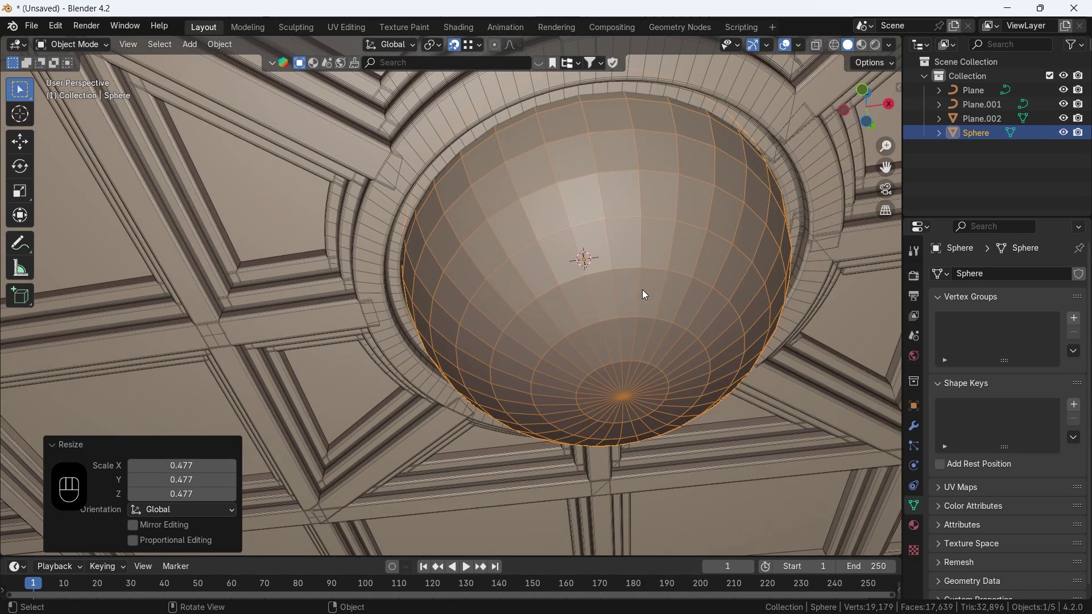
{"action": "key", "text": "Tab"}
{"action": "key", "text": "ctrl+z"}
{"action": "key", "text": "ctrl+z"}
{"action": "key", "text": "ctrl+z"}
{"action": "key", "text": "ctrl+z"}
{"action": "key", "text": "ctrl+z"}
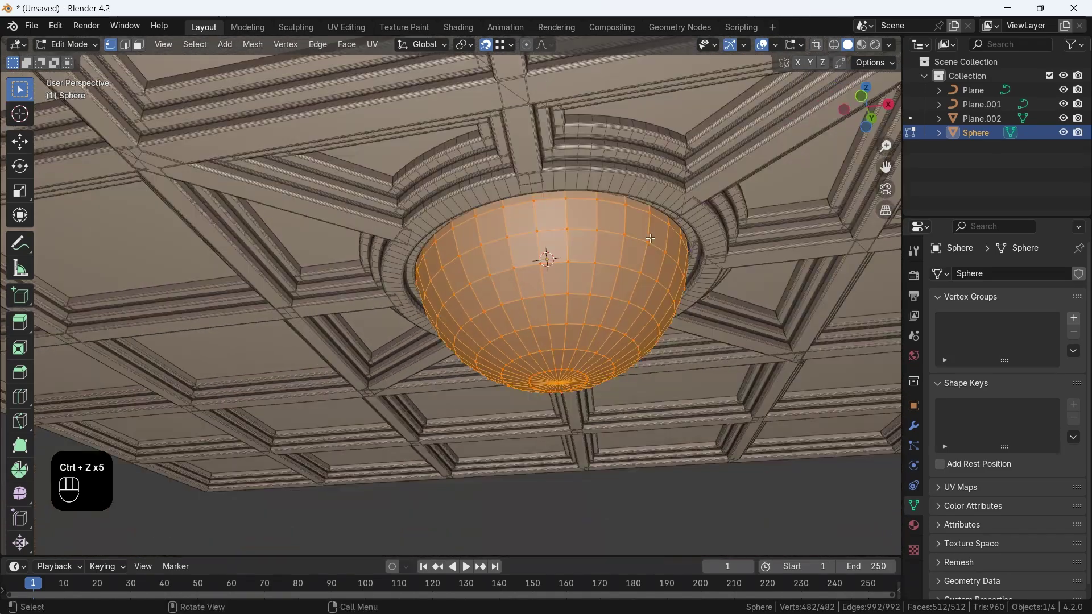
{"action": "key", "text": "Tab"}
Isolate the sphere and the backing plane by hiding the unselected objects
{"action": "middle_click_drag", "start_coordinate": [653, 244], "coordinate": [646, 213]}
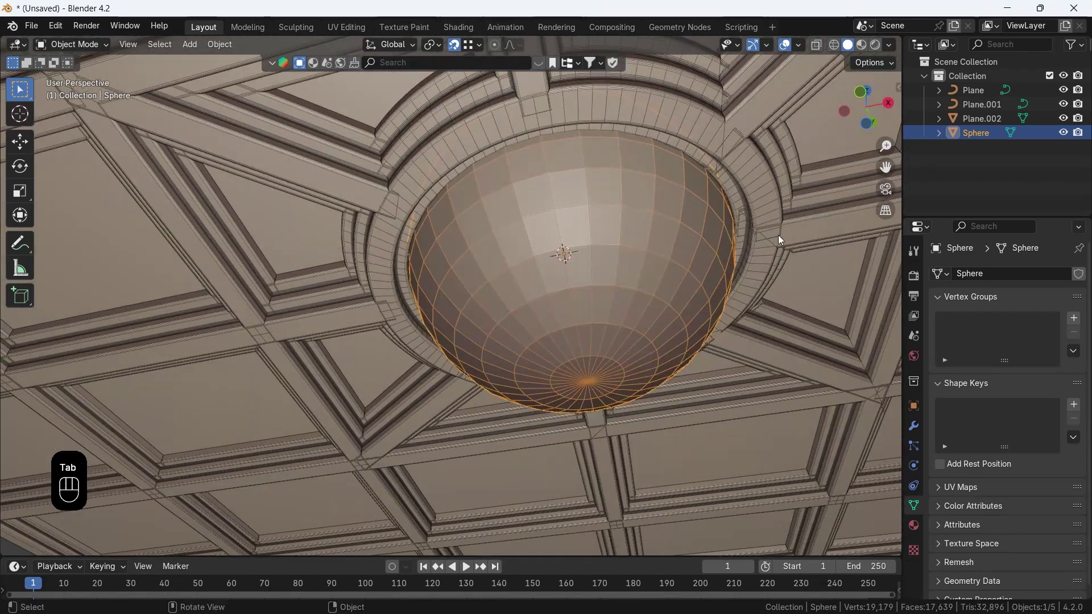
{"action": "left_click", "coordinate": [809, 266], "text": "shift"}
{"action": "key", "text": "shift+h"}
{"action": "middle_click_drag", "start_coordinate": [810, 267], "coordinate": [640, 312]}
Cut the sphere's opening into the backing plane with a Boolean Difference modifier targeting the sphere, and apply the modifier
{"action": "left_click", "coordinate": [697, 275]}
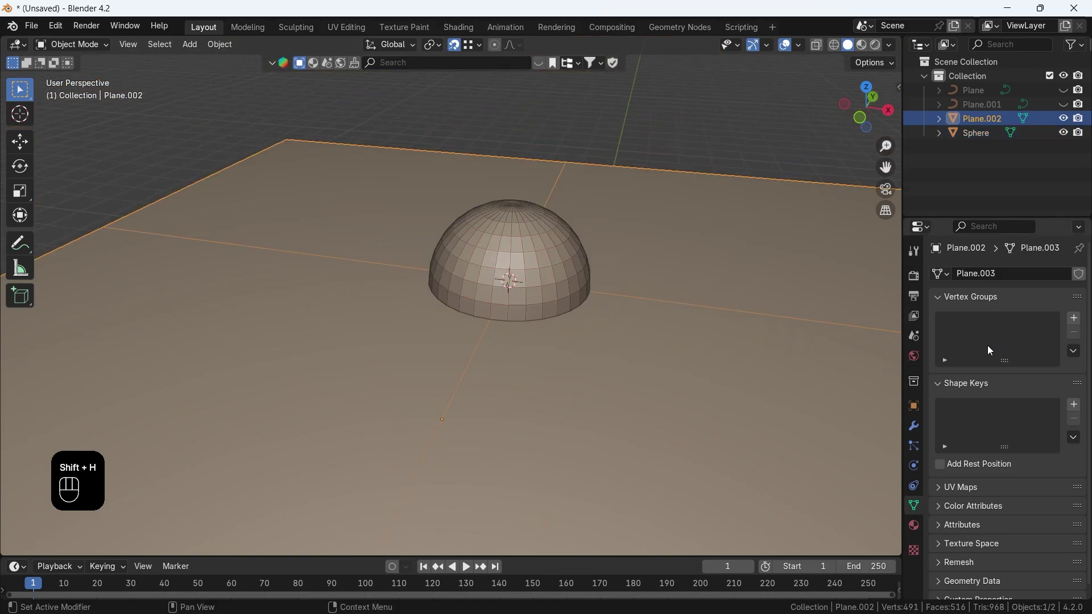
{"action": "left_click", "coordinate": [913, 426]}
{"action": "left_click", "coordinate": [961, 276]}
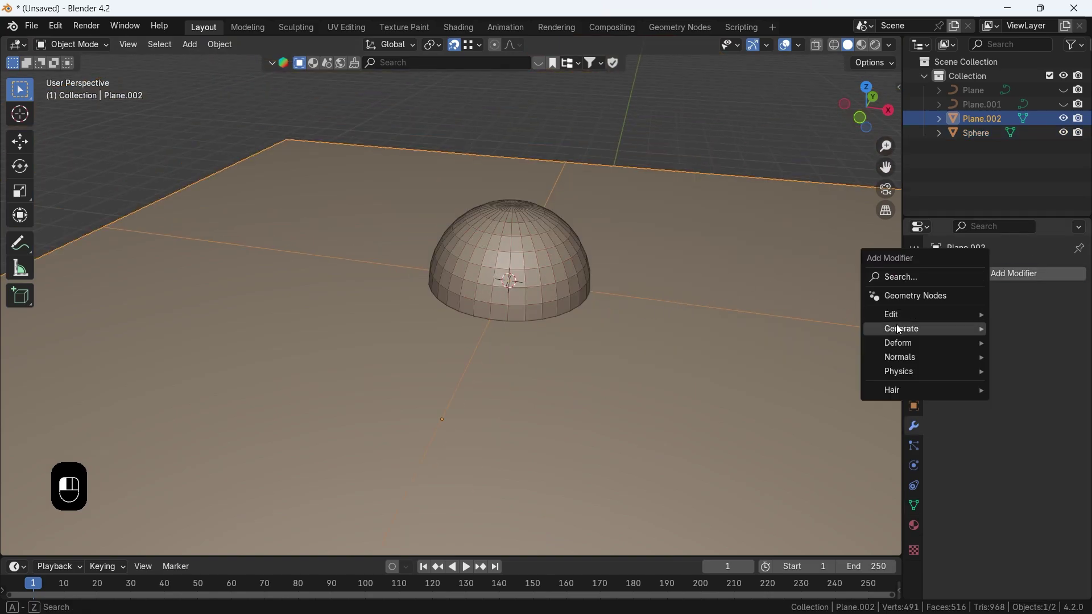
{"action": "mouse_move", "coordinate": [899, 330]}
{"action": "left_click", "coordinate": [803, 358]}
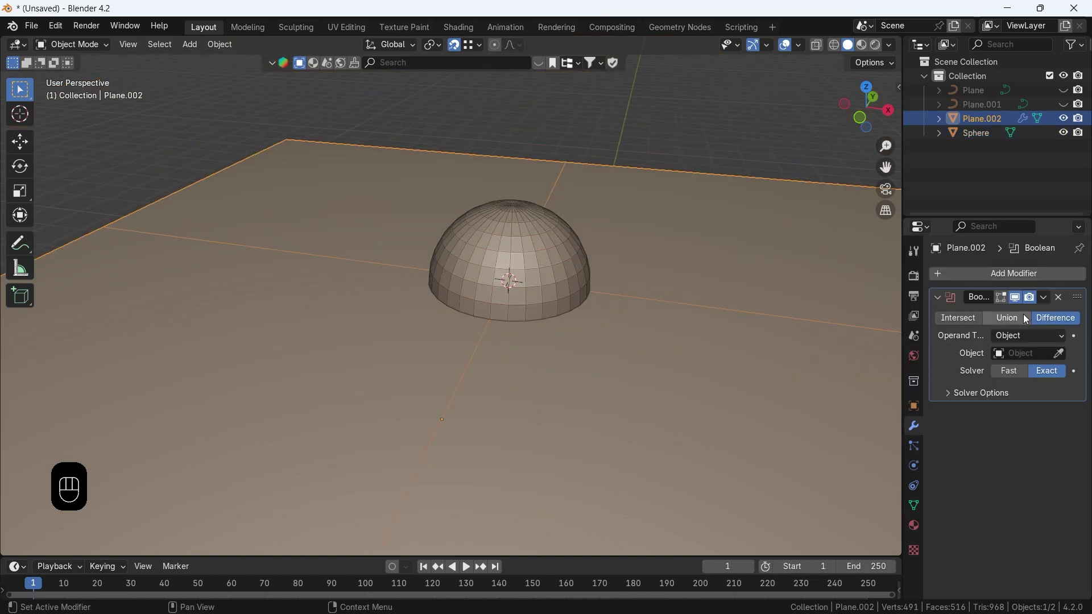
{"action": "left_click", "coordinate": [1061, 354]}
{"action": "left_click", "coordinate": [568, 242]}
{"action": "middle_click_drag", "start_coordinate": [599, 343], "coordinate": [613, 226]}
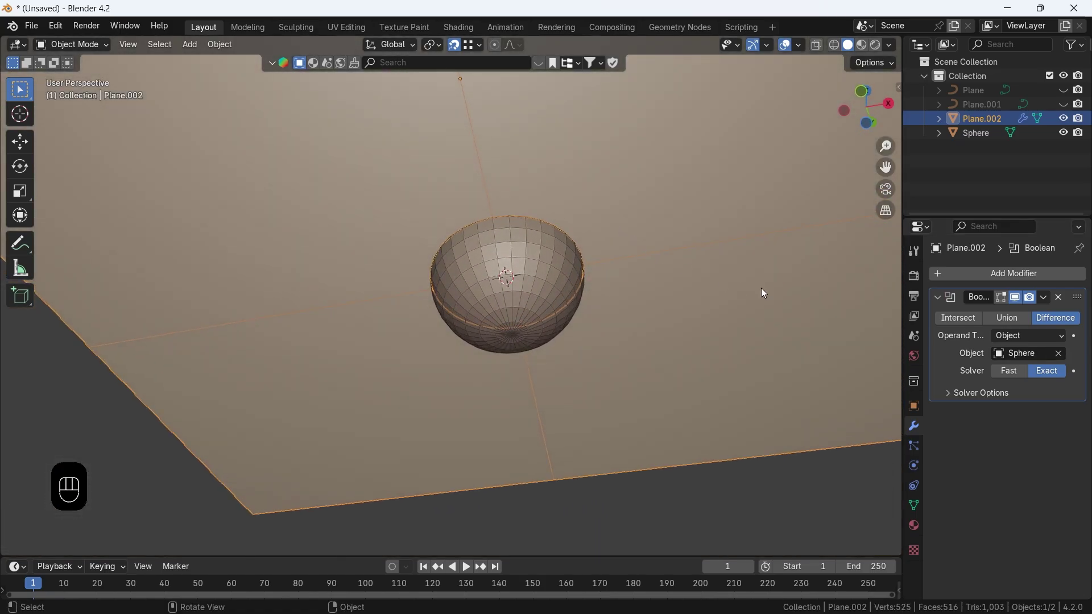
{"action": "left_click", "coordinate": [1044, 298]}
{"action": "left_click", "coordinate": [1023, 312]}
Make the sphere the active object and switch it to Edit Mode
{"action": "scroll", "coordinate": [682, 307], "scroll_direction": "up", "scroll_amount": 2}
{"action": "left_click", "coordinate": [602, 293]}
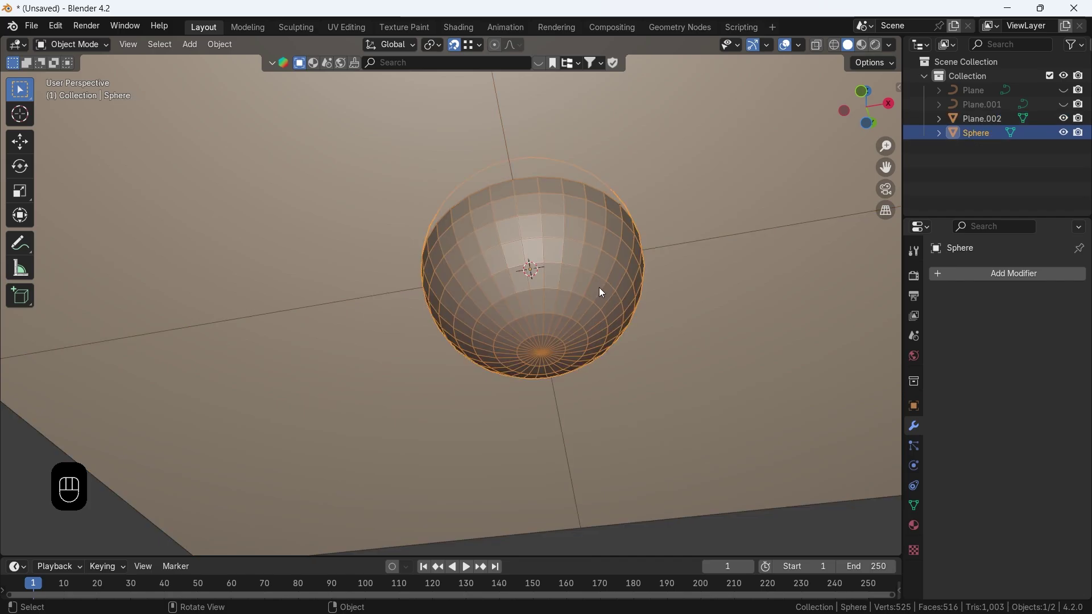
{"action": "key", "text": "g"}
{"action": "right_click", "coordinate": [728, 378]}
{"action": "key", "text": "g"}
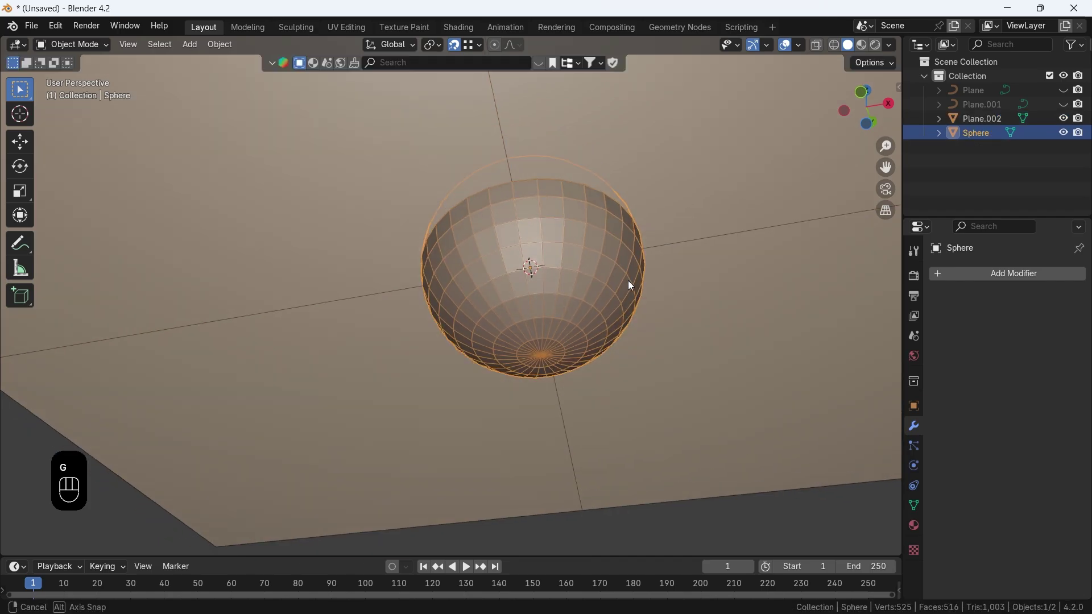
{"action": "right_click", "coordinate": [628, 281]}
{"action": "middle_click_drag", "start_coordinate": [628, 281], "coordinate": [627, 231]}
{"action": "key", "text": "Tab"}
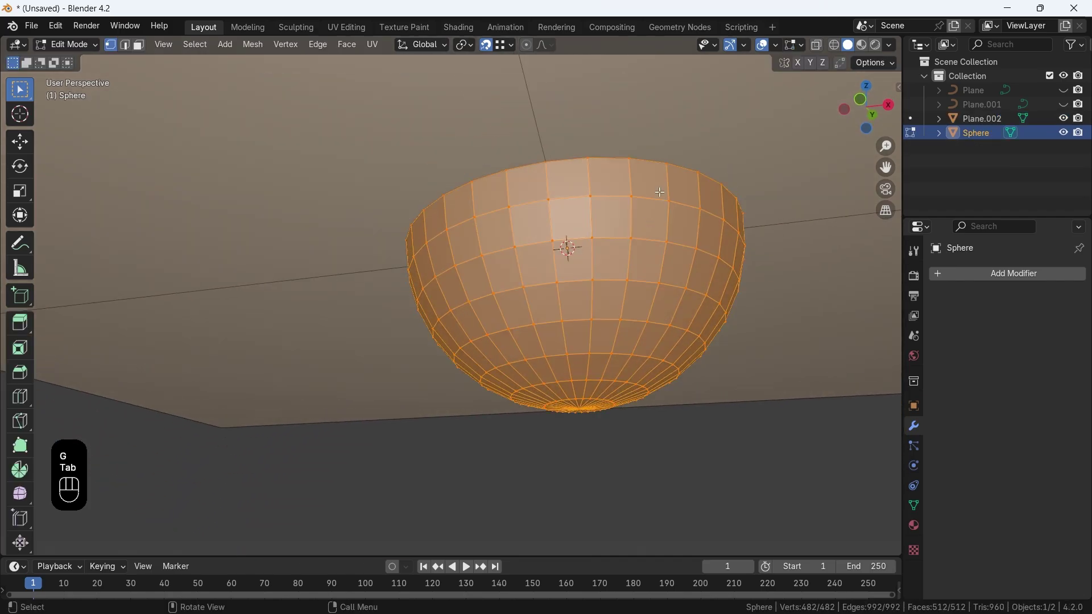
Select the sphere's edge loop at the plane and extend the selection to the loop's inner region, covering the lower half
{"action": "key", "text": "alt+a"}
{"action": "left_click", "coordinate": [630, 165], "text": "alt"}
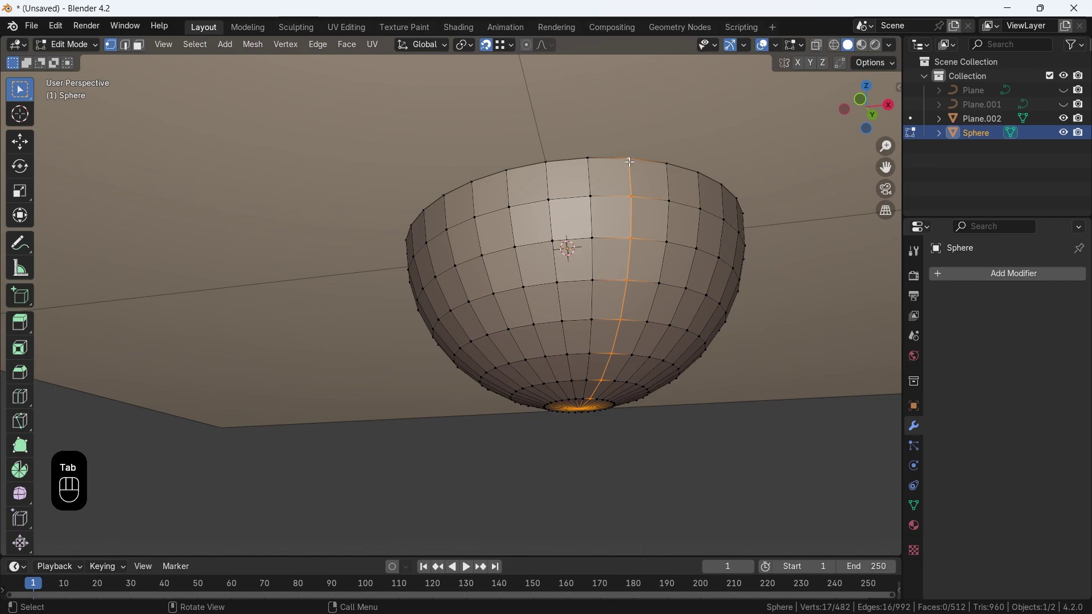
{"action": "left_click", "coordinate": [661, 162], "text": "alt"}
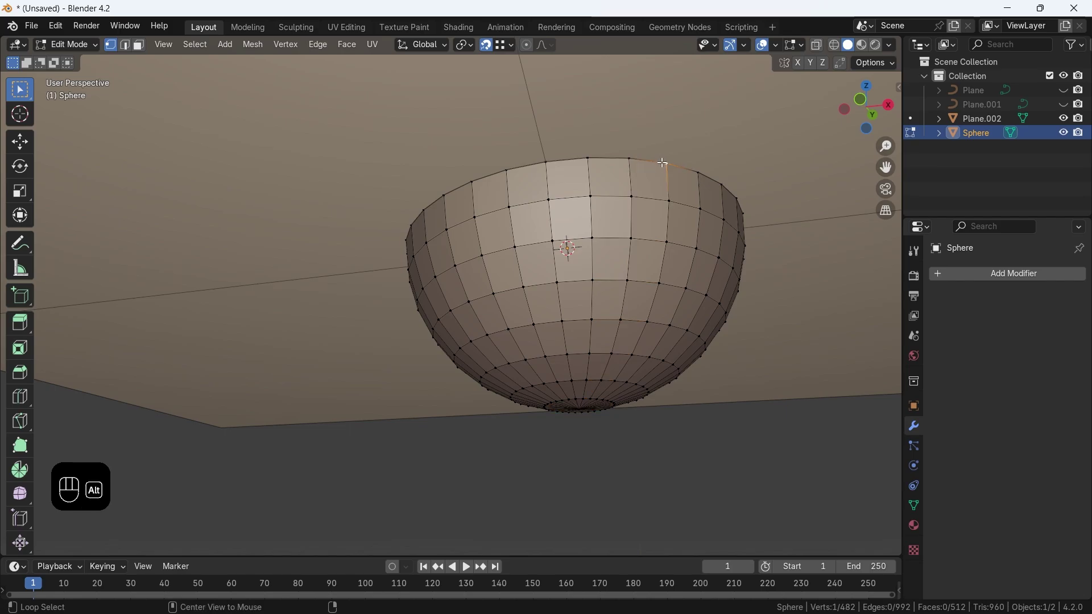
{"action": "left_click", "coordinate": [196, 45]}
{"action": "mouse_move", "coordinate": [242, 265]}
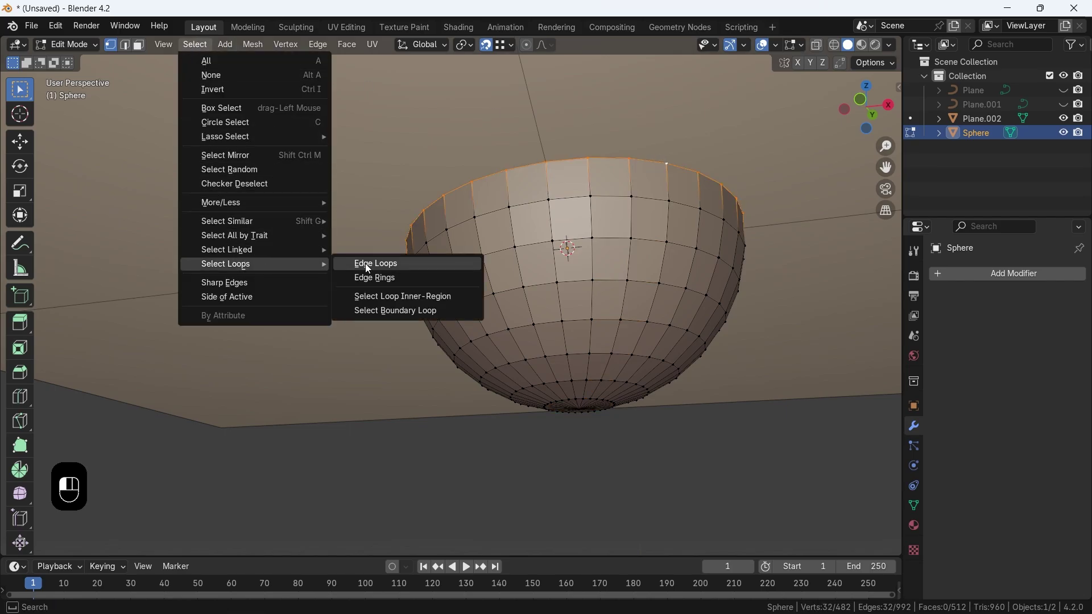
{"action": "left_click", "coordinate": [381, 296]}
Try to delete the sphere's lower half together with its rim vertices, and undo the deletion
{"action": "key", "text": "x"}
{"action": "left_click", "coordinate": [620, 222]}
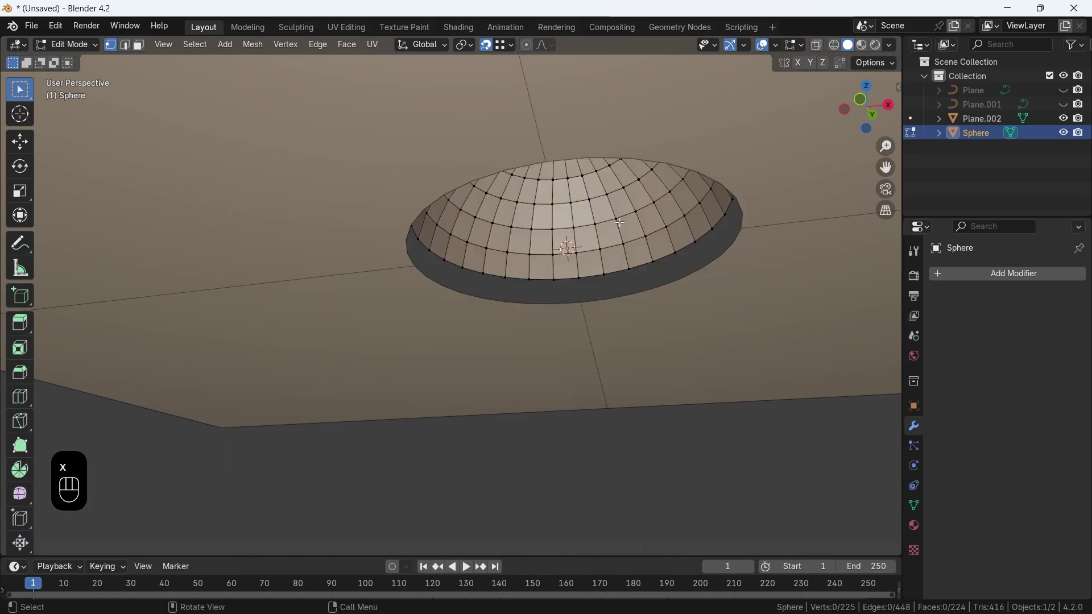
{"action": "middle_click_drag", "start_coordinate": [619, 221], "coordinate": [711, 248]}
{"action": "key", "text": "ctrl+z"}
Shrink the selection off the sphere's rim loop, delete the lower half's vertices, and select the whole remaining dome
{"action": "key", "text": "ctrl+KP_Subtract"}
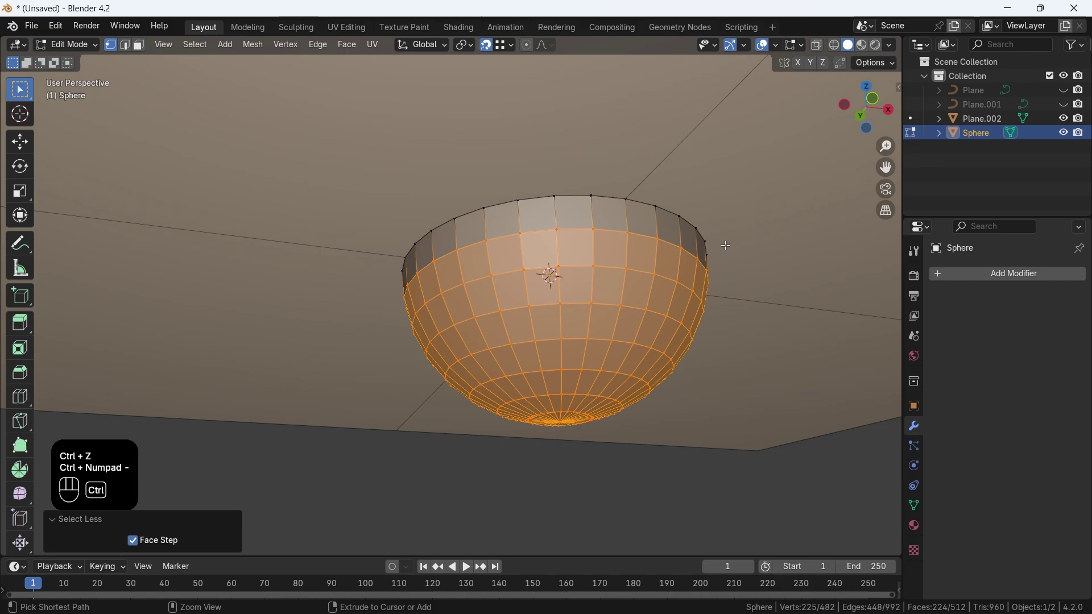
{"action": "key", "text": "x"}
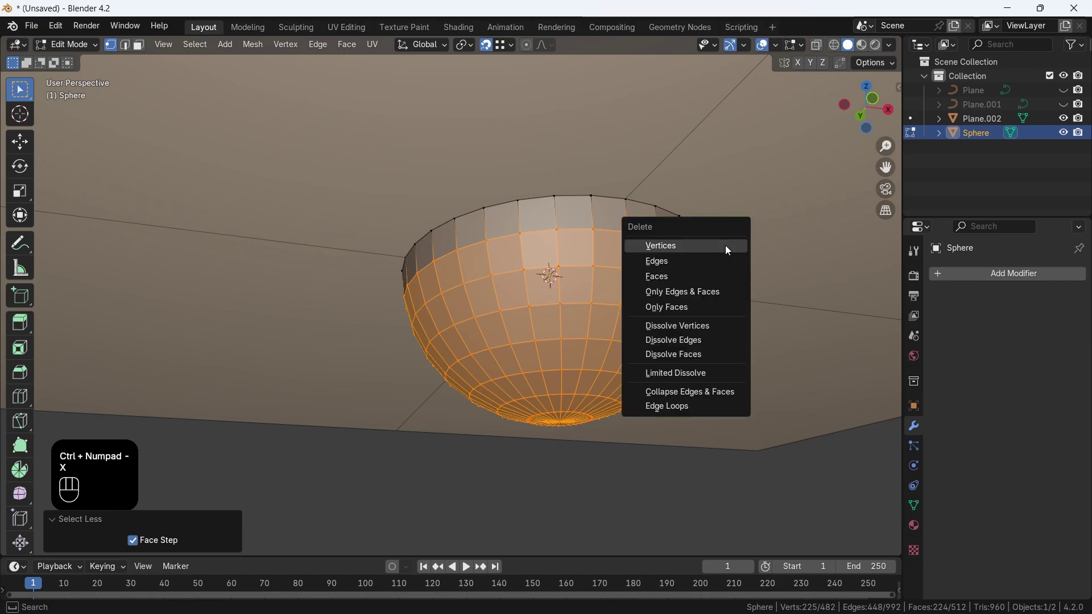
{"action": "left_click", "coordinate": [727, 251]}
{"action": "middle_click_drag", "start_coordinate": [728, 251], "coordinate": [711, 234]}
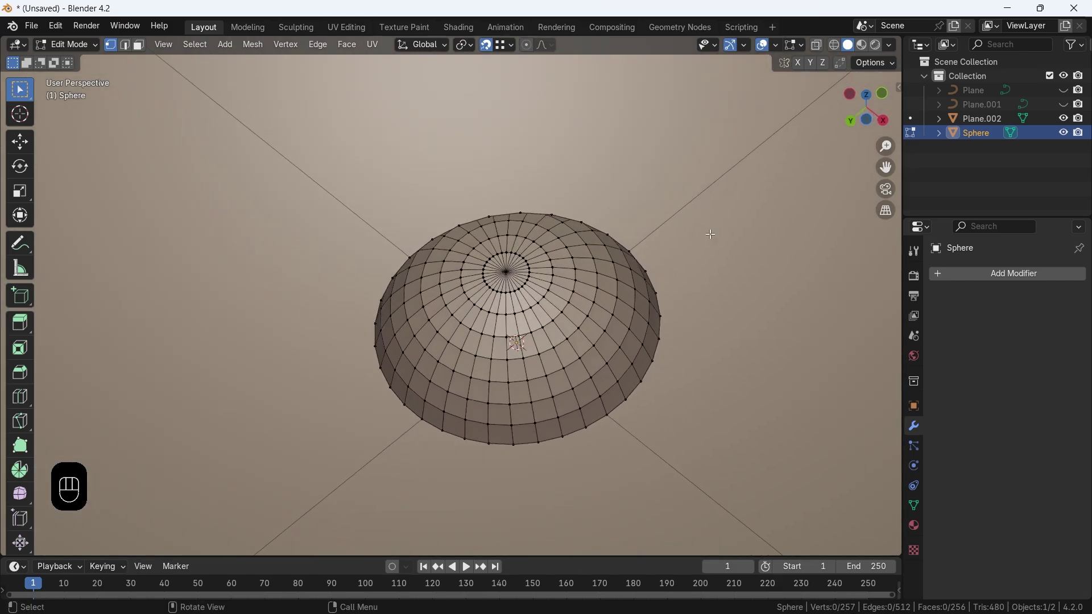
{"action": "key", "text": "a"}
{"action": "key", "text": "s"}
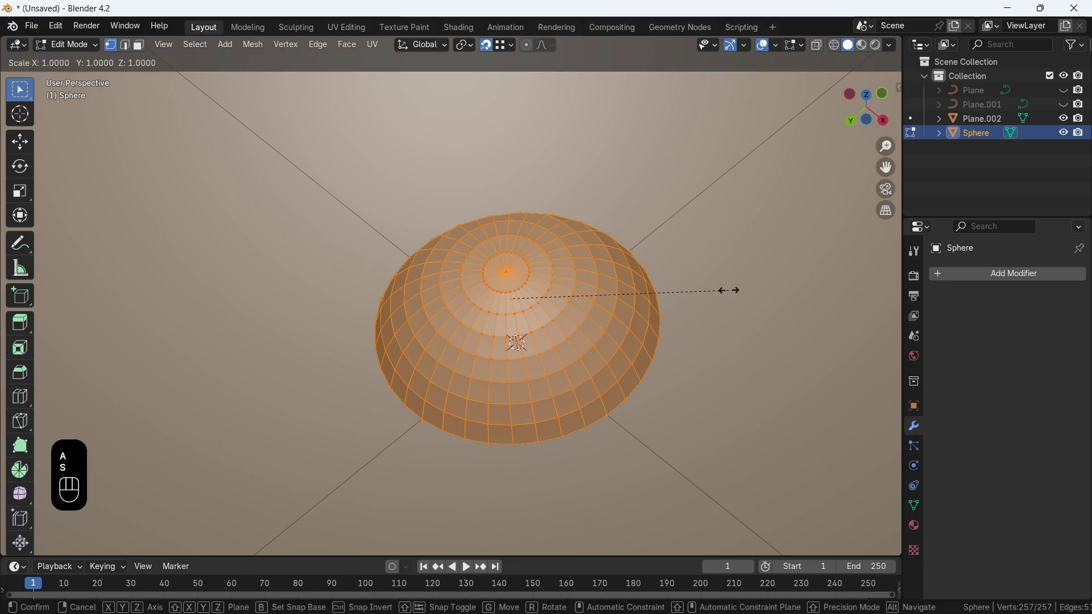
{"action": "key", "text": "z"}
{"action": "right_click", "coordinate": [672, 300]}
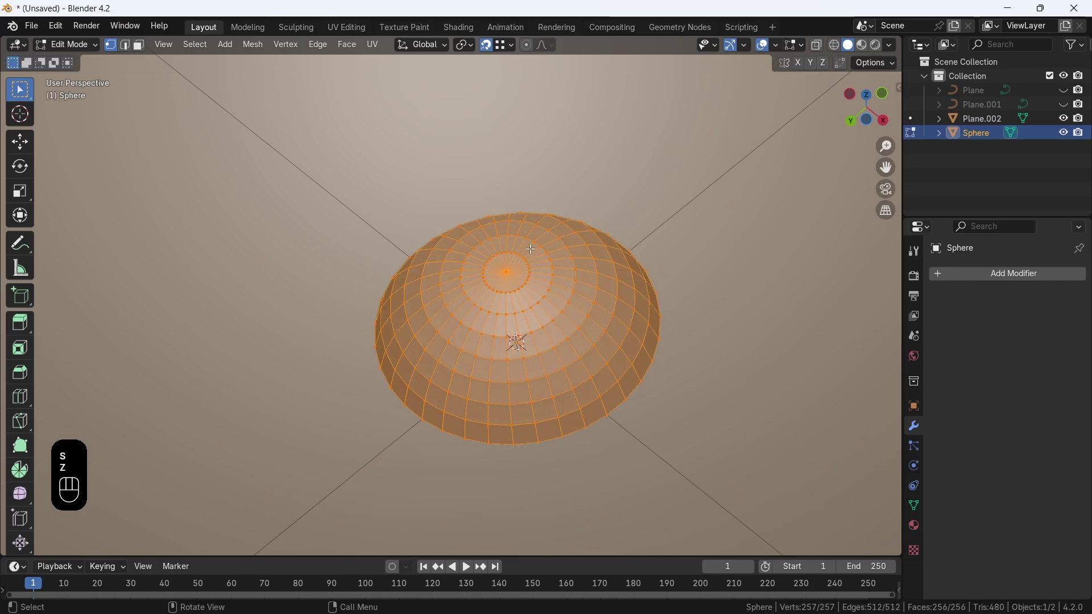
Set the transform pivot point to the 3D Cursor and flatten the dome along Z to a little under half its height
{"action": "left_click", "coordinate": [465, 45]}
{"action": "left_click", "coordinate": [480, 93]}
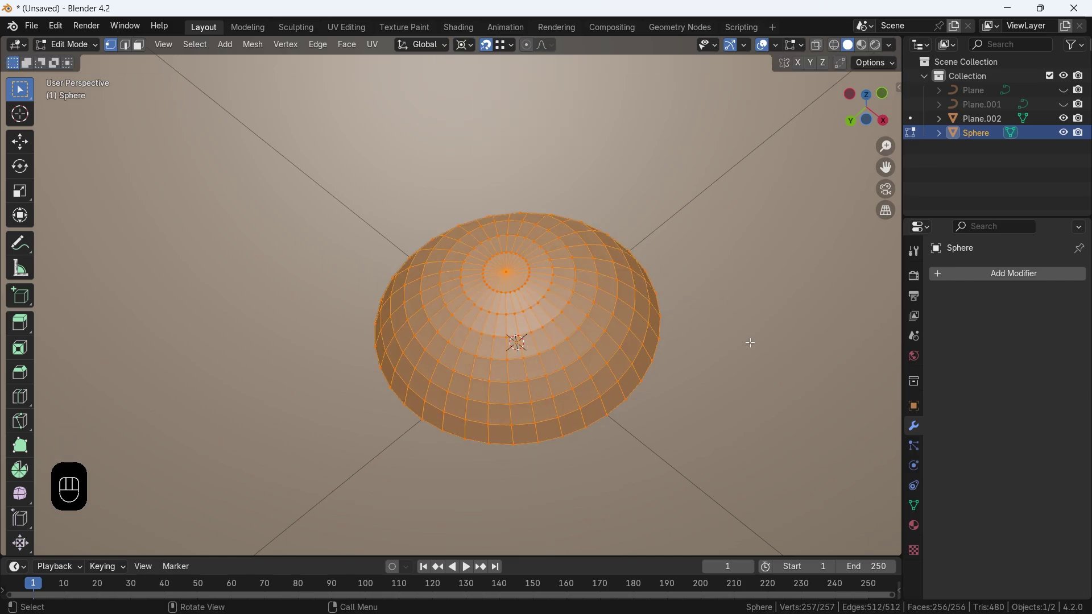
{"action": "key", "text": "s"}
{"action": "key", "text": "z"}
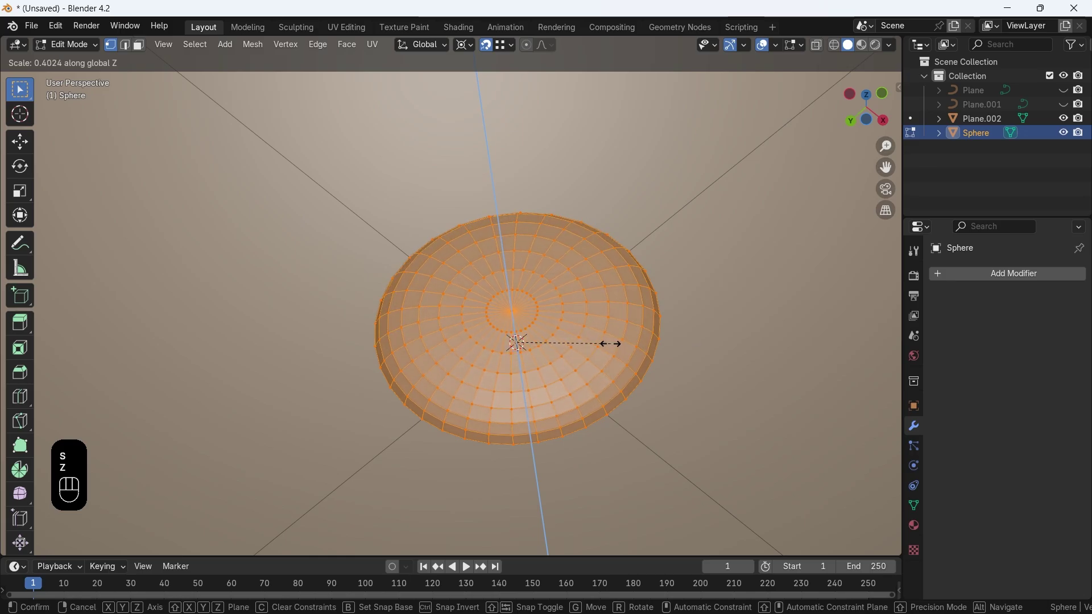
{"action": "left_click", "coordinate": [625, 343]}
{"action": "middle_click_drag", "start_coordinate": [625, 344], "coordinate": [548, 346]}
Return to Object Mode, add a Catmull-Clark Subdivision modifier with viewport level 2 to the dome, and apply it
{"action": "key", "text": "Tab"}
{"action": "key", "text": "ctrl+1"}
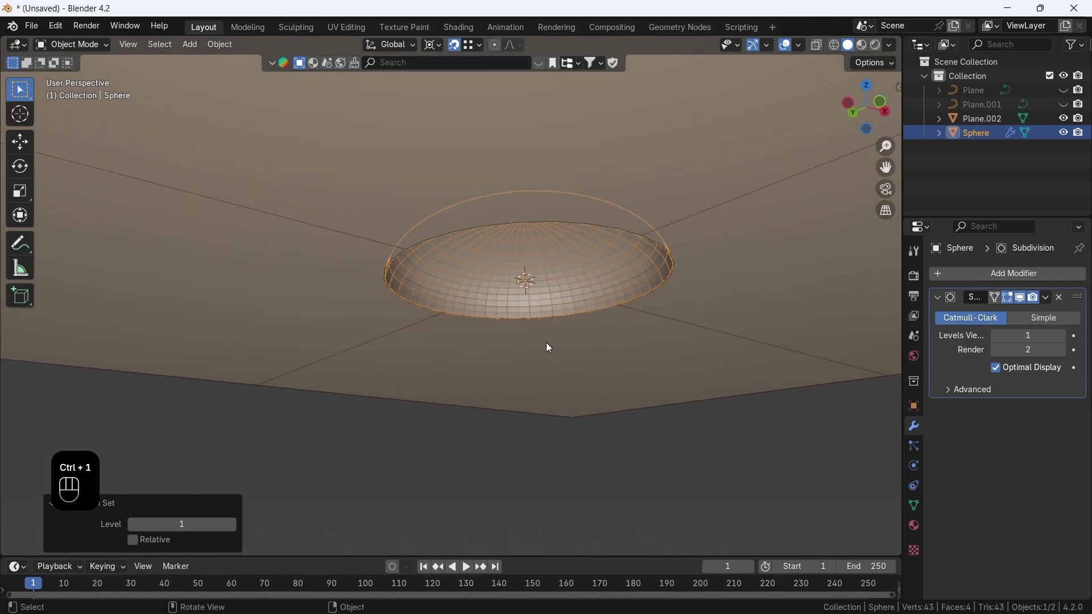
{"action": "left_click", "coordinate": [1062, 336]}
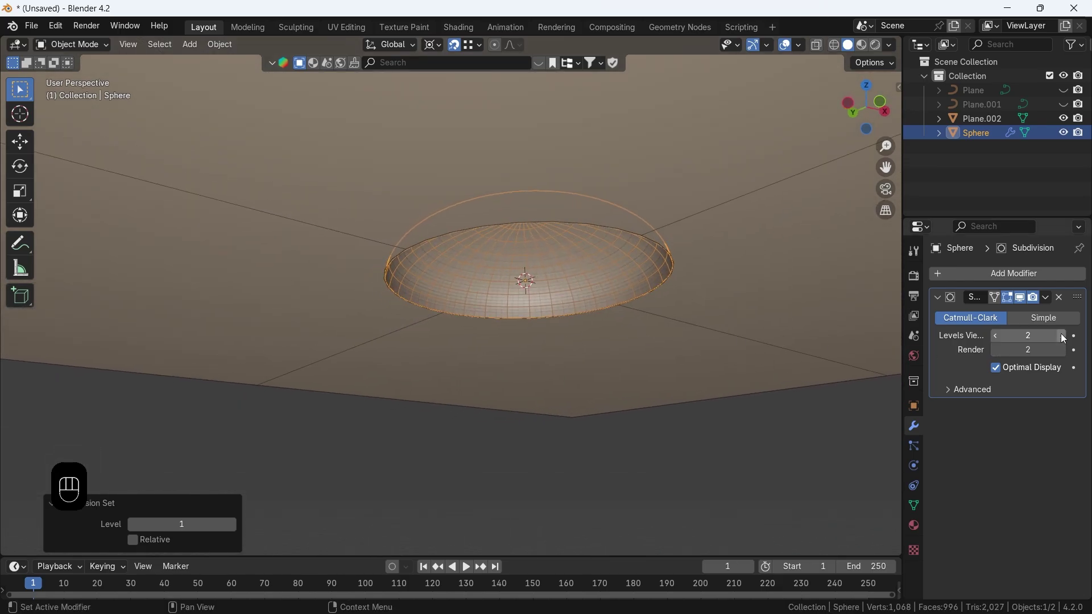
{"action": "left_click", "coordinate": [1046, 298]}
{"action": "left_click", "coordinate": [969, 314]}
Unhide all hidden objects to bring back the coffer grid curves, and clear the selection
{"action": "scroll", "coordinate": [627, 309], "scroll_direction": "down", "scroll_amount": 3}
{"action": "middle_click_drag", "start_coordinate": [626, 309], "coordinate": [588, 248]}
{"action": "key", "text": "alt+h"}
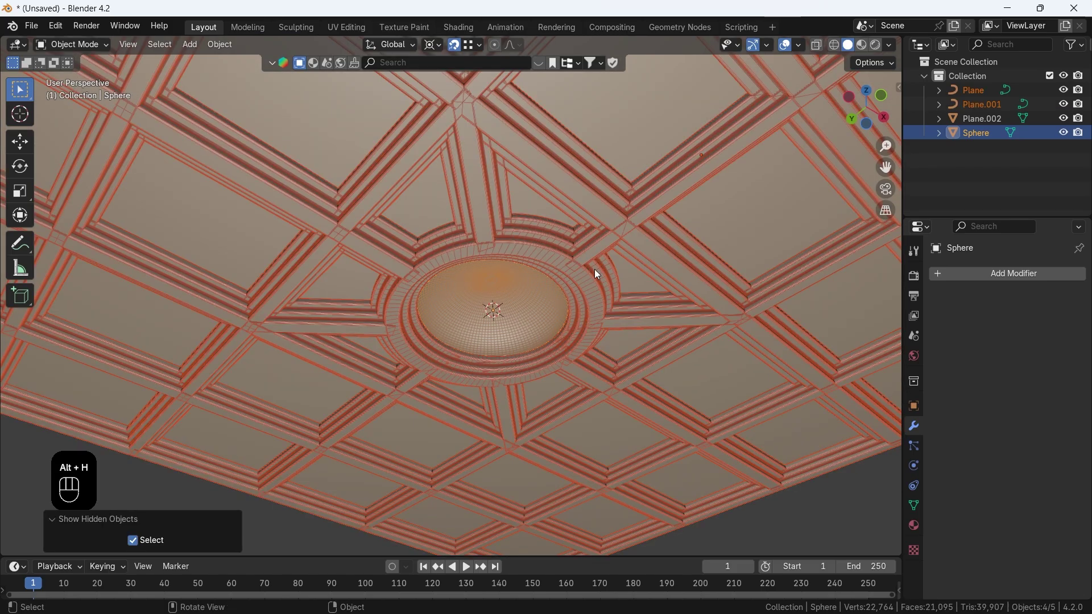
{"action": "left_click", "coordinate": [775, 519]}
{"action": "middle_click_drag", "start_coordinate": [620, 450], "coordinate": [685, 398]}
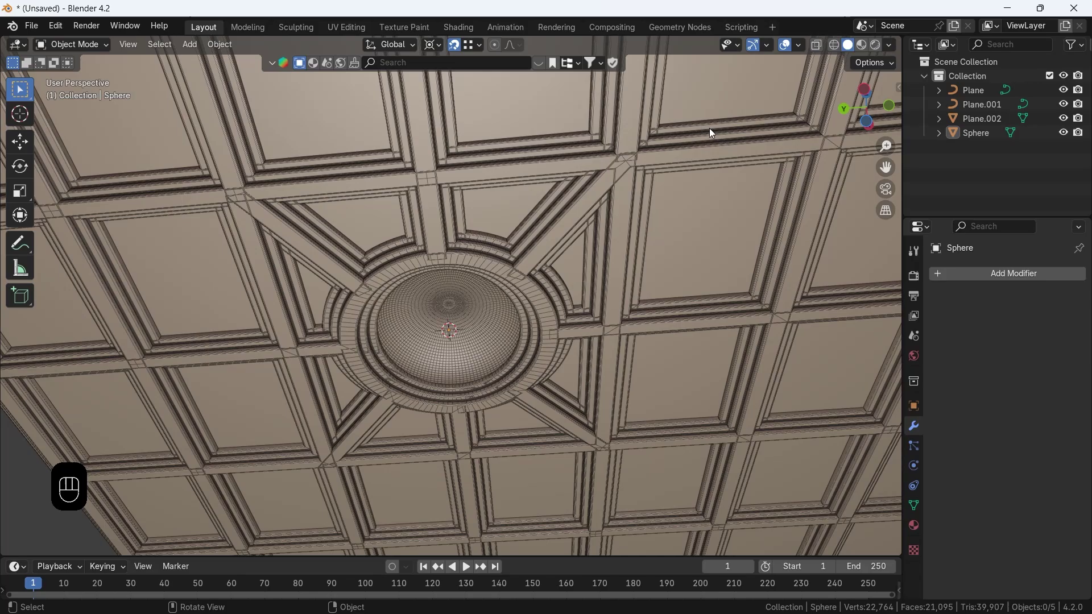
Turn off the viewport overlays and view the complete ceiling from below
{"action": "left_click", "coordinate": [795, 47]}
{"action": "middle_click_drag", "start_coordinate": [747, 93], "coordinate": [553, 309]}
{"action": "scroll", "coordinate": [588, 320], "scroll_direction": "down", "scroll_amount": 2}
{"action": "scroll", "coordinate": [554, 312], "scroll_direction": "up", "scroll_amount": 2}
{"action": "middle_click_drag", "start_coordinate": [455, 316], "coordinate": [517, 250]}
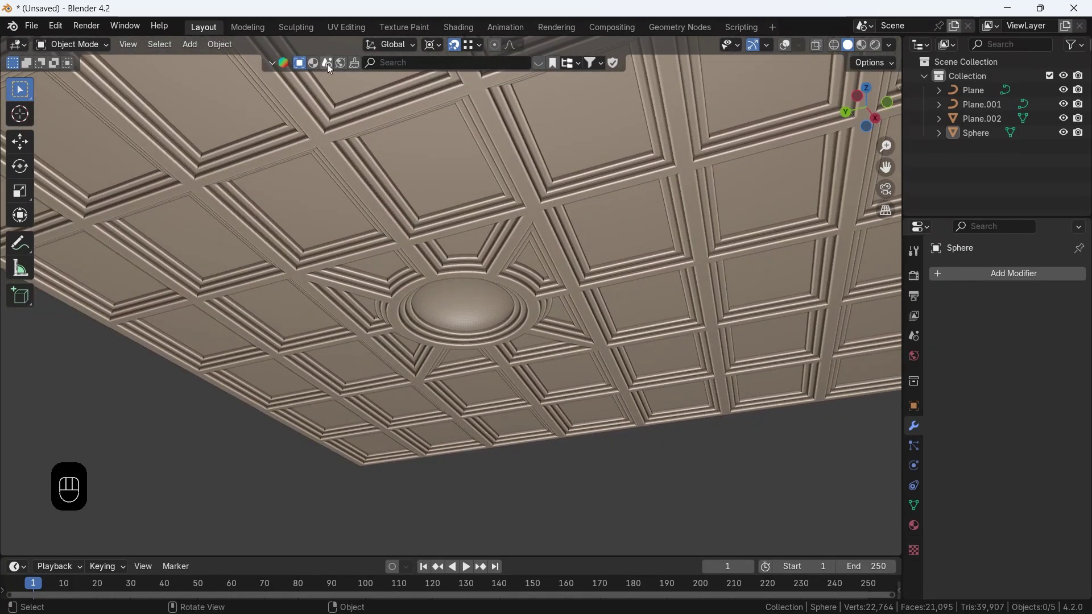
Switch the asset library to materials and search for "wood"
{"action": "left_click", "coordinate": [311, 63]}
{"action": "left_click", "coordinate": [513, 65]}
{"action": "type", "text": "wood"}
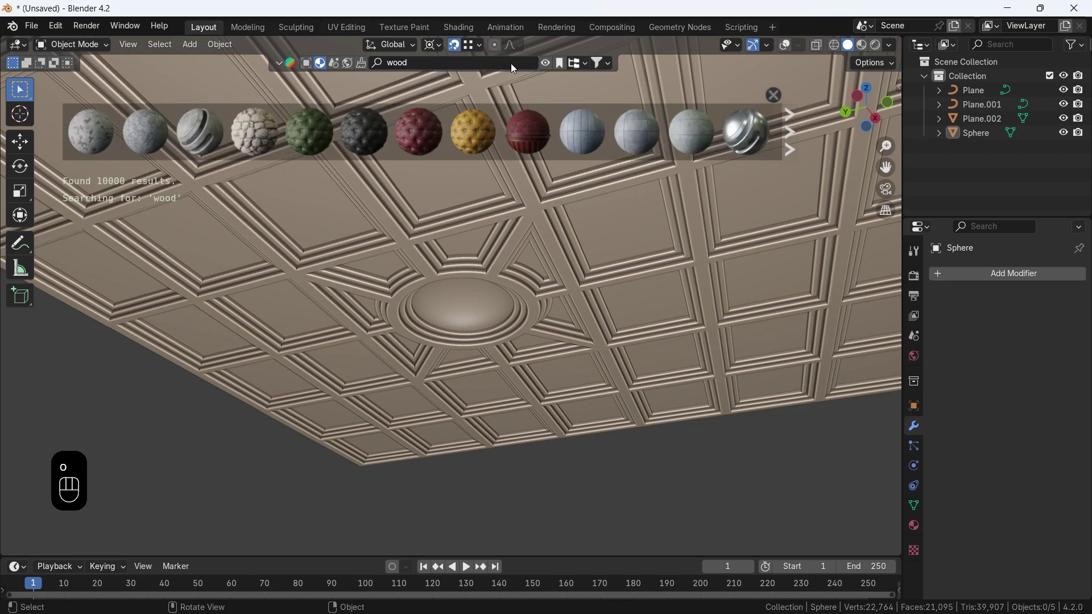
Apply the glossy dark brown Wood material to the backing plane, coffer moldings and dome, and clear the selection
{"action": "left_click", "coordinate": [474, 145]}
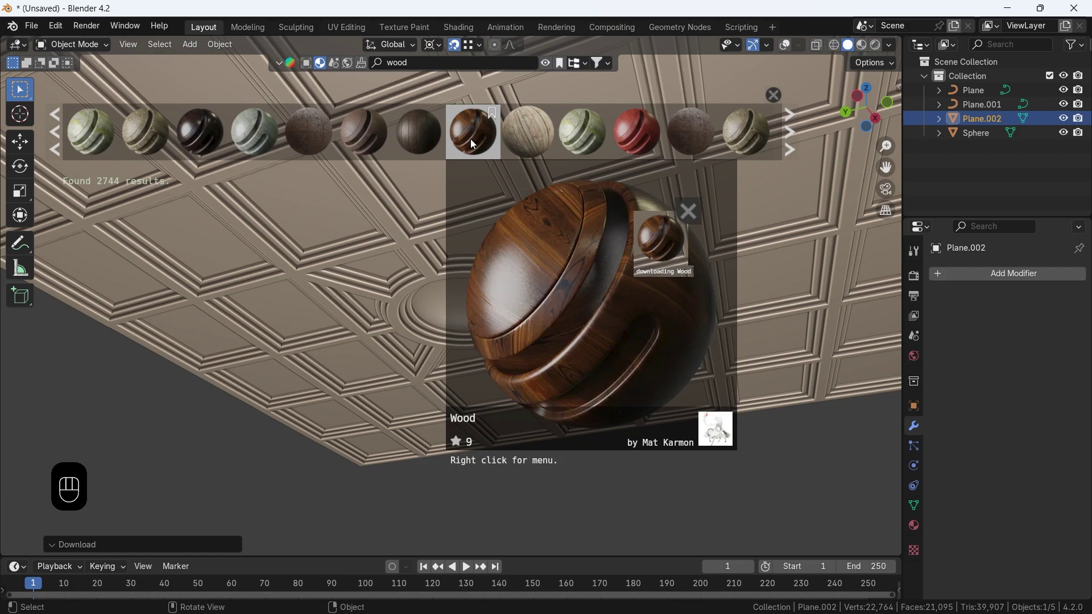
{"action": "left_click_drag", "start_coordinate": [474, 145], "coordinate": [676, 319]}
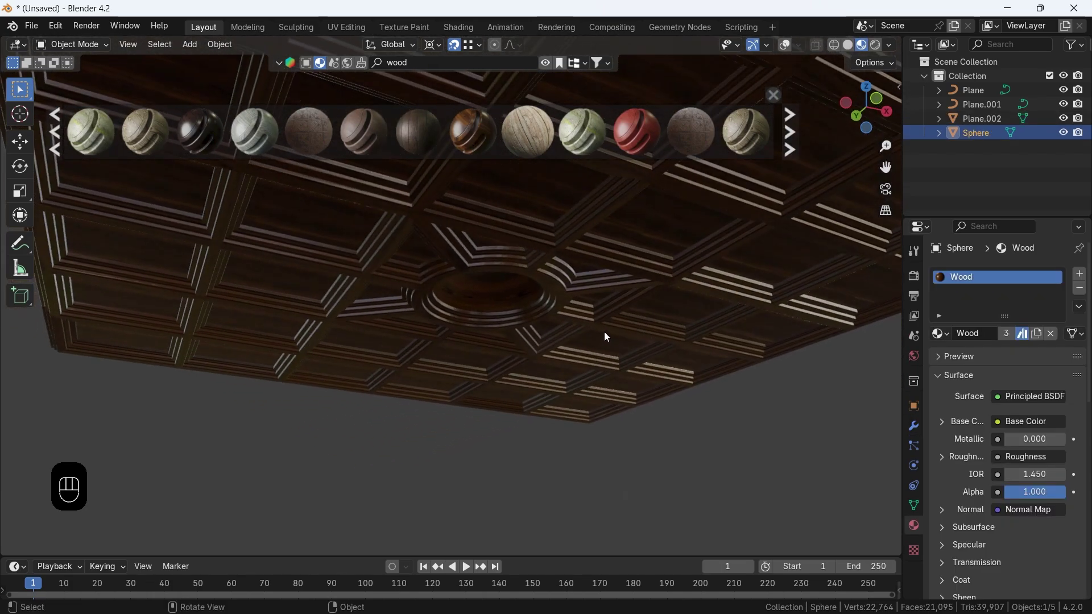
{"action": "scroll", "coordinate": [604, 332], "scroll_direction": "down", "scroll_amount": 4}
{"action": "left_click", "coordinate": [707, 387]}
{"action": "middle_click_drag", "start_coordinate": [546, 114], "coordinate": [551, 141]}
{"action": "scroll", "coordinate": [565, 230], "scroll_direction": "up", "scroll_amount": 3}
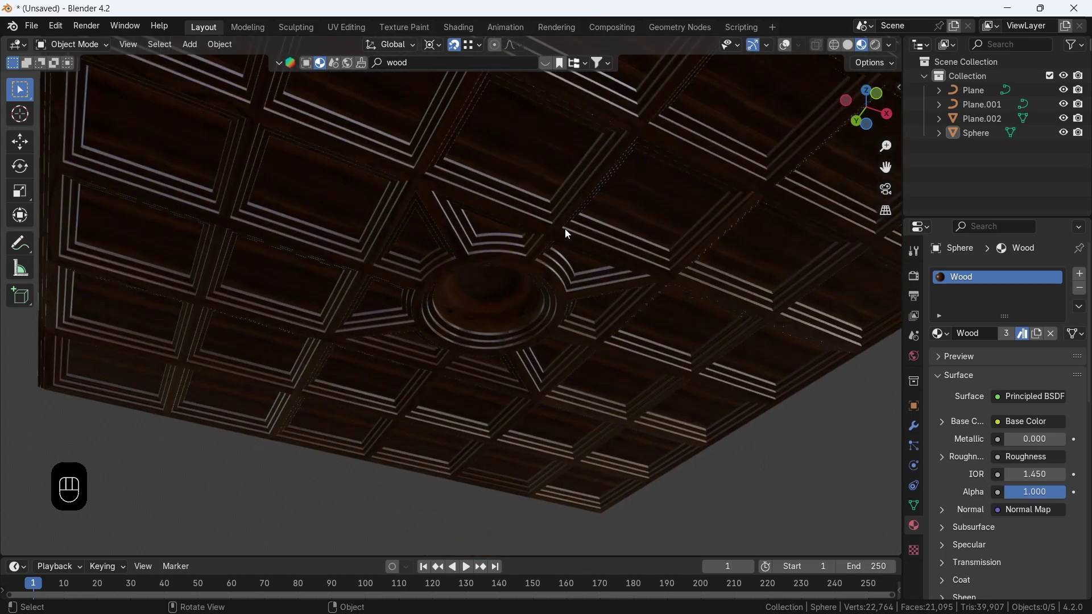